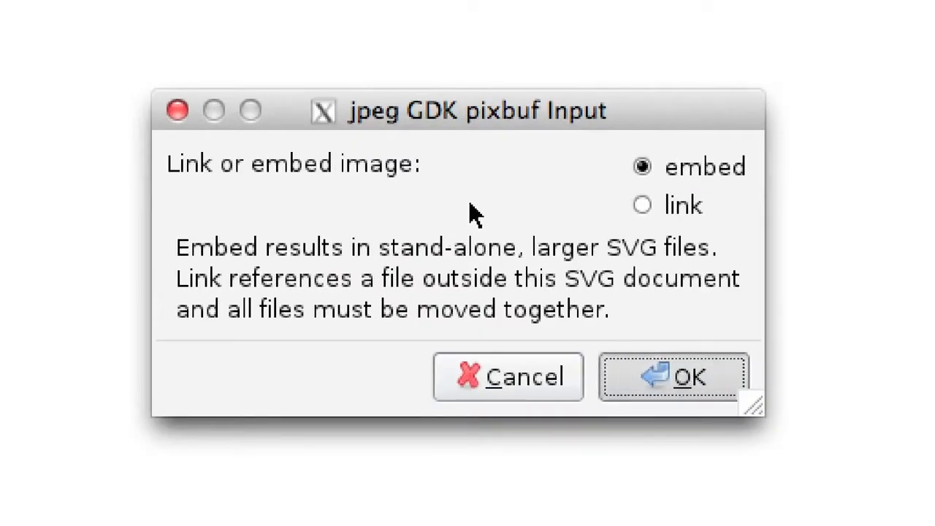
- Embed the JPEG sketch sheet in the drawing, scale it down to about 1136 px wide and place it below the icon row
key("Return")
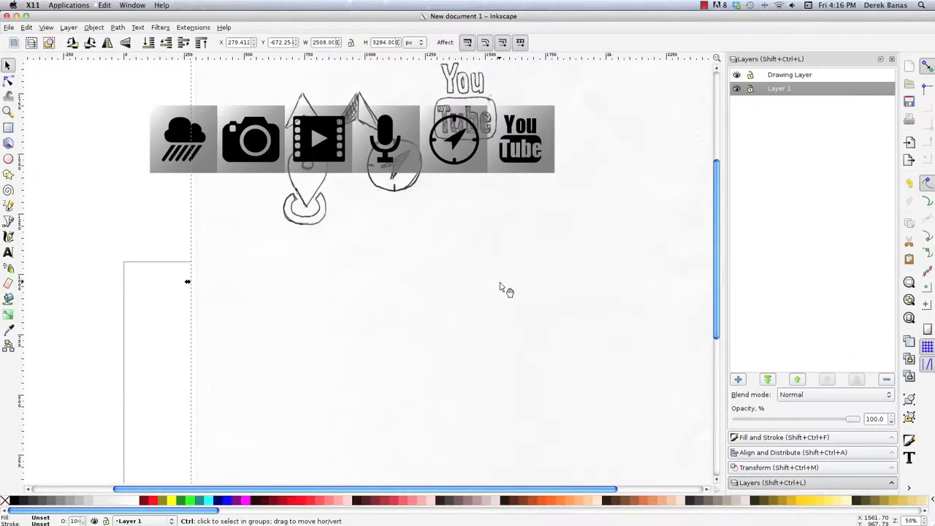
mouse_move(642, 179)
left_mouse_down()
mouse_move(574, 261)
mouse_move(498, 323)
mouse_move(590, 382)
mouse_move(543, 424)
left_mouse_up()
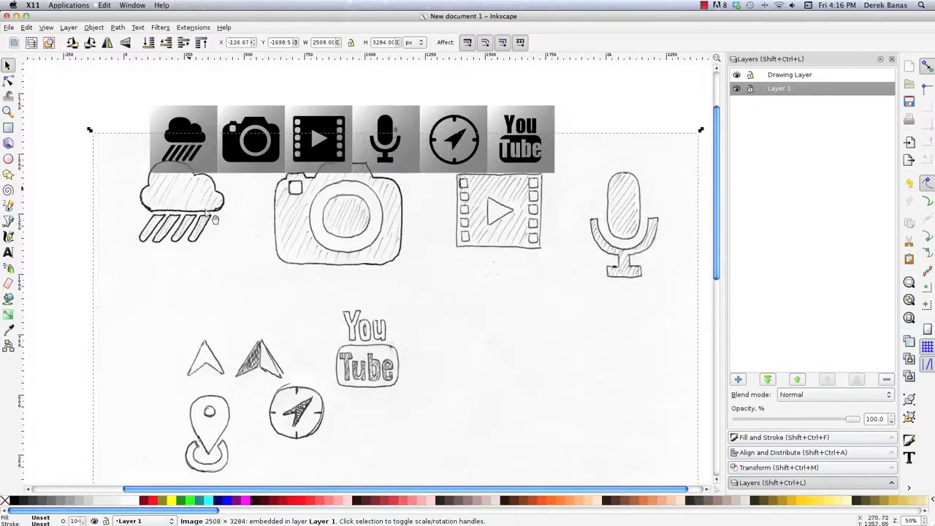
mouse_move(89, 130)
left_mouse_down()
mouse_move(219, 205)
mouse_move(371, 312)
mouse_move(306, 257)
left_mouse_up()
mouse_move(433, 433)
left_mouse_down()
mouse_move(371, 223)
mouse_move(329, 226)
left_mouse_up()
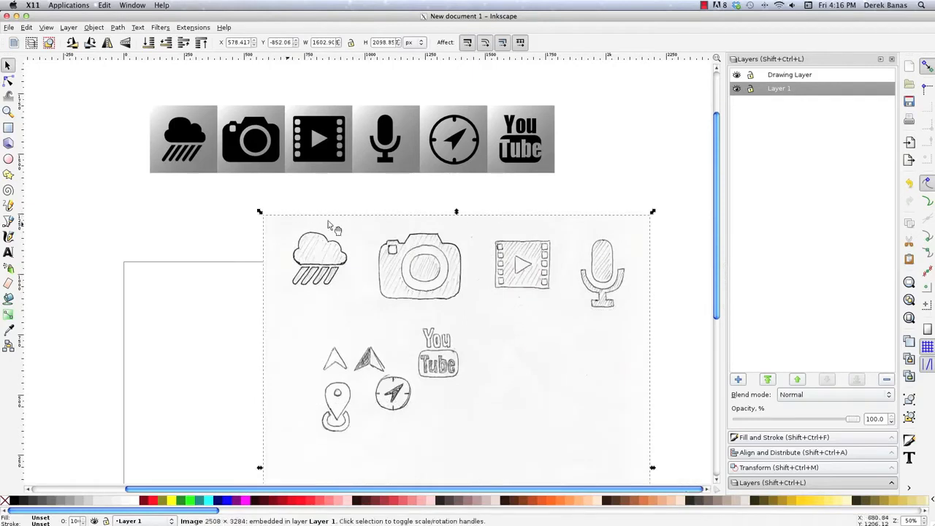
left_click_drag(260, 213, 373, 308)
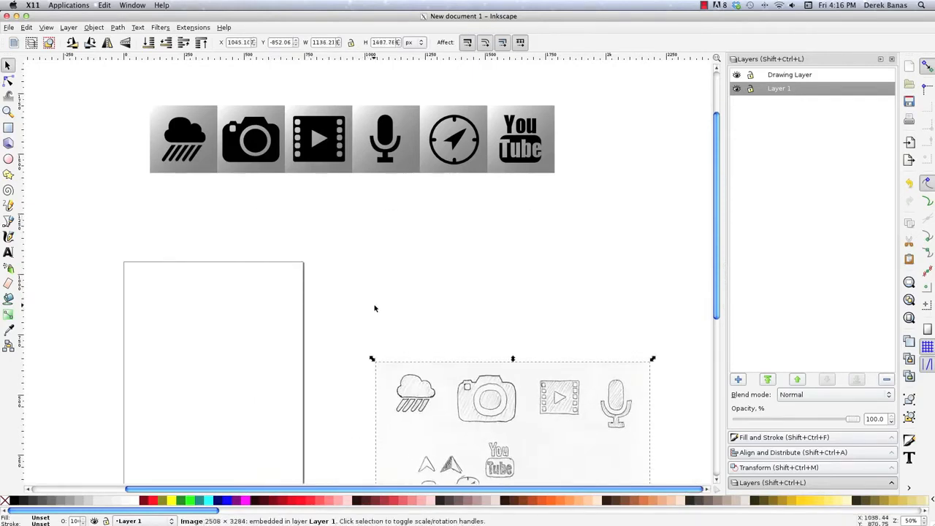
mouse_move(494, 405)
left_mouse_down()
mouse_move(462, 357)
mouse_move(445, 225)
left_mouse_up()
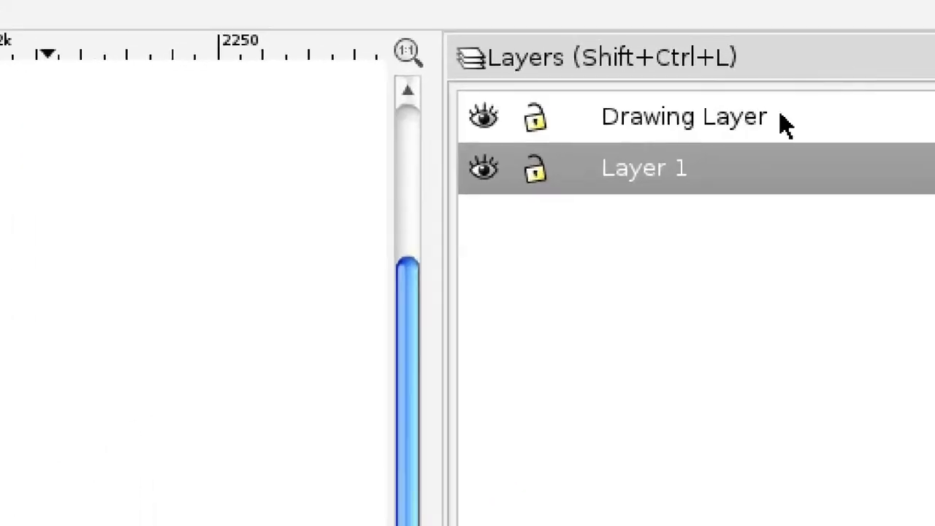
- Fade the sketch by lowering Layer 1's opacity to 29.3%
left_click(534, 169)
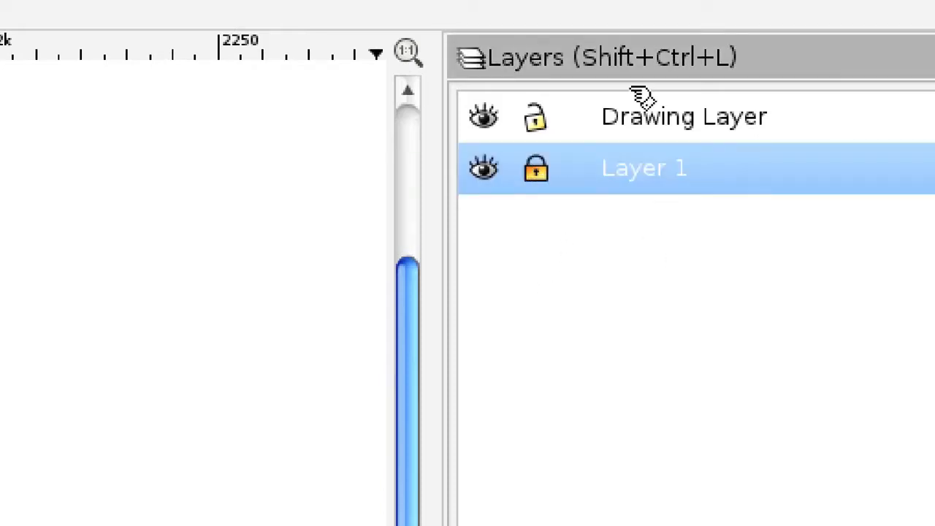
left_click(641, 117)
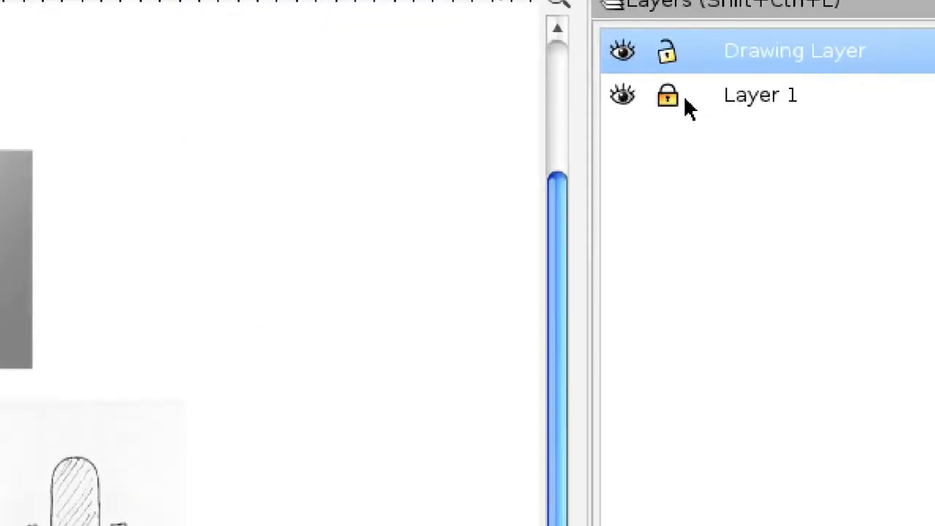
left_click(752, 95)
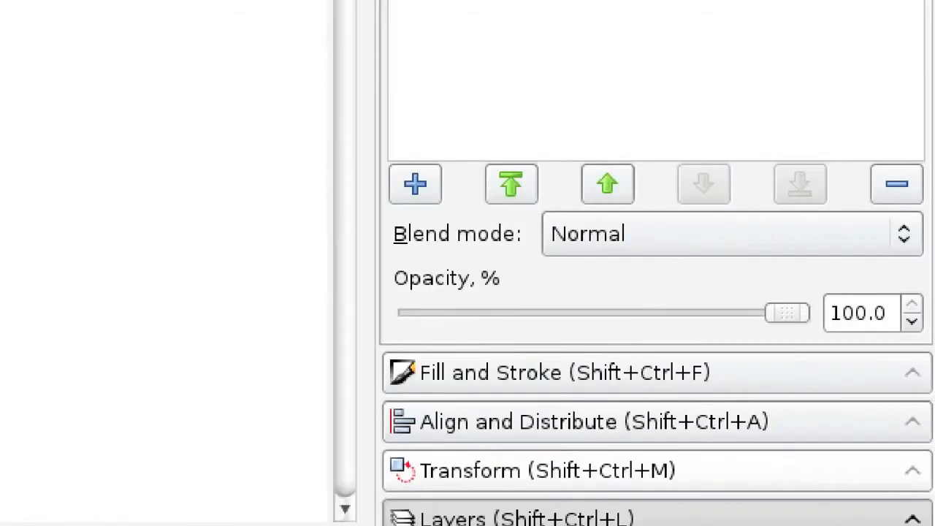
left_click_drag(782, 312, 643, 318)
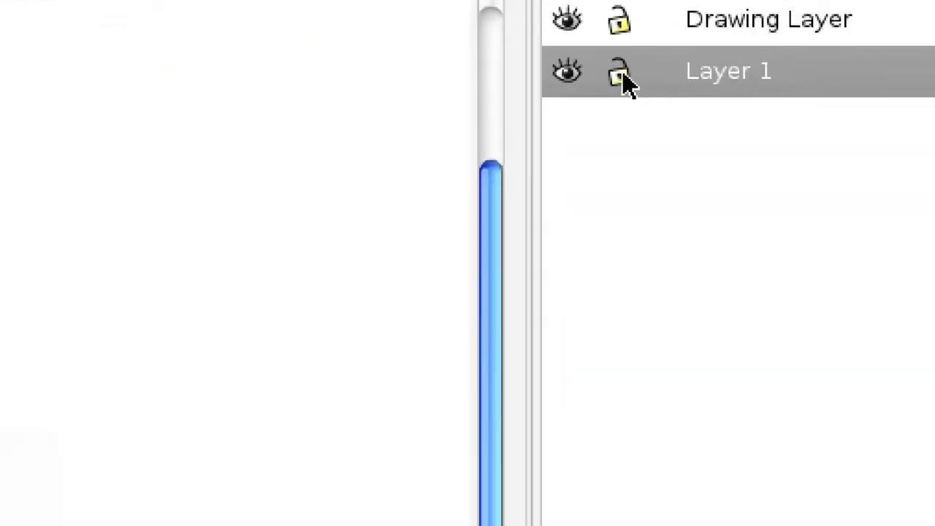
- Lock Layer 1 and set the Drawing Layer's opacity to 57.3%
left_click(749, 89)
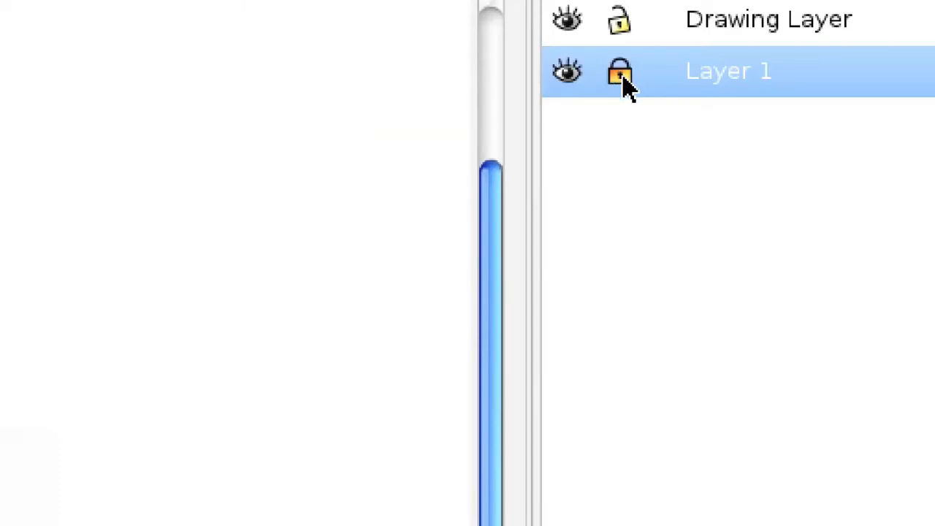
left_click(750, 36)
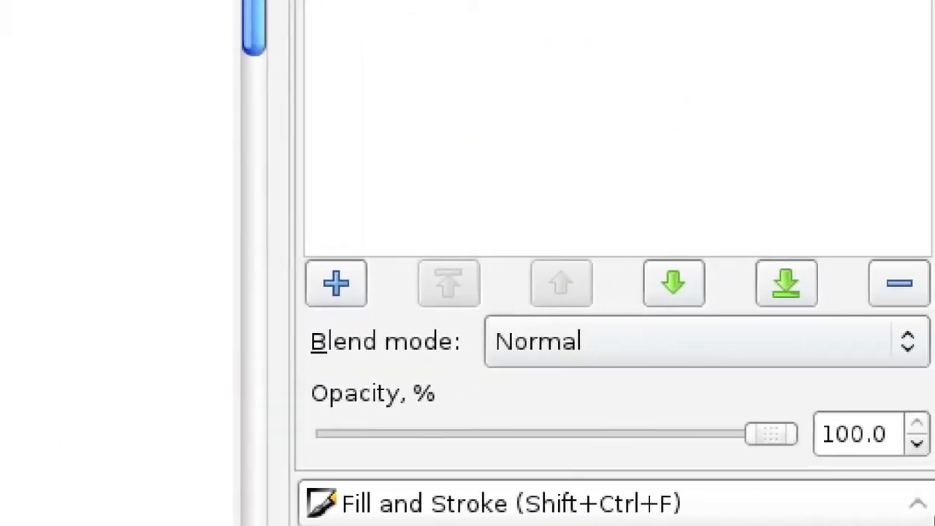
left_click_drag(760, 436, 555, 436)
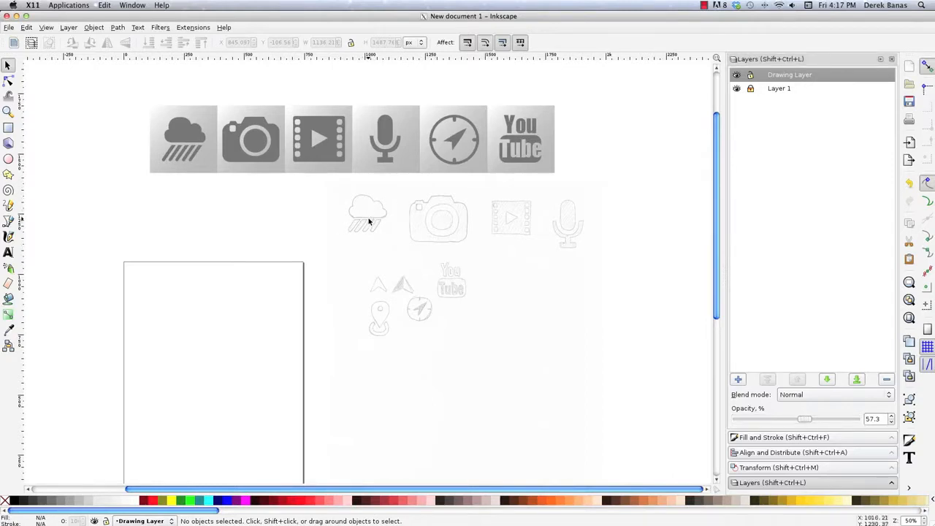
- Start a Bezier path at the rain cloud's lower-right corner and trace the curves of its right and middle lobes
key("z")
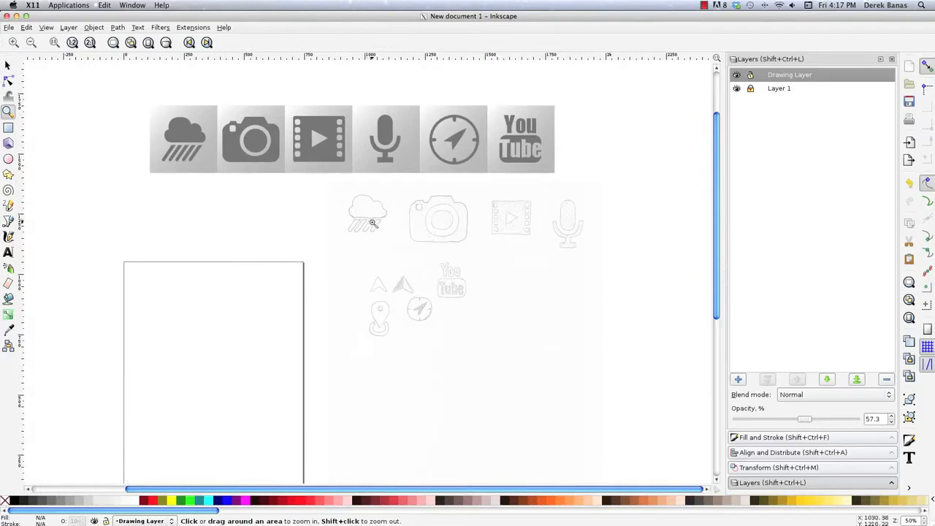
left_click_drag(300, 155, 442, 269)
left_click_drag(228, 163, 514, 426)
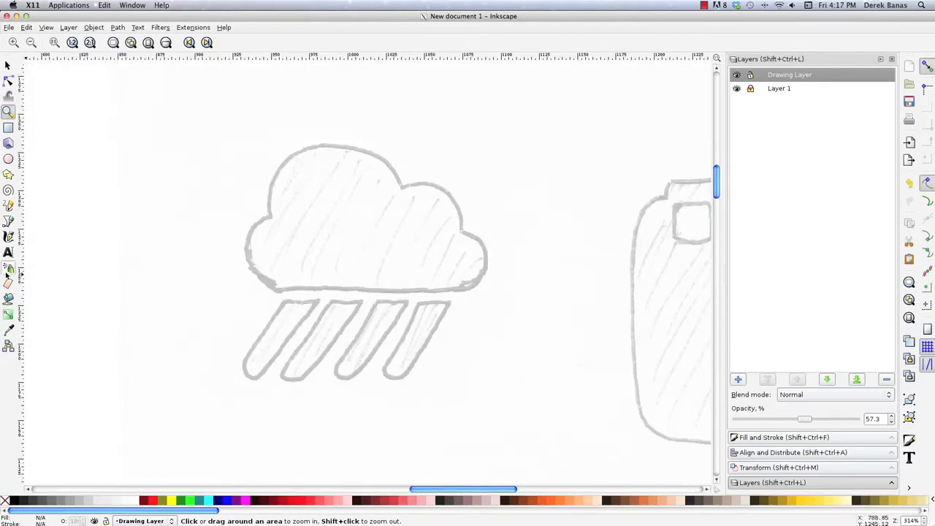
left_click(8, 221)
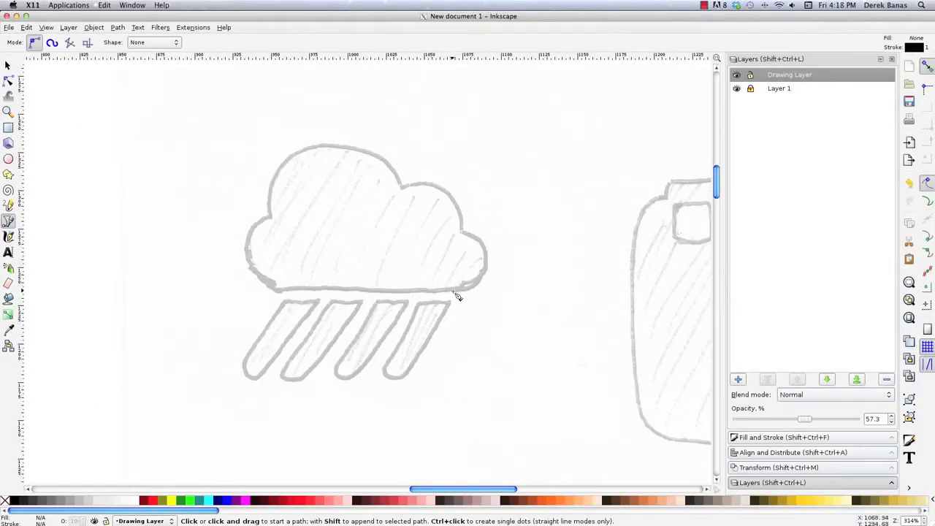
left_click(452, 290)
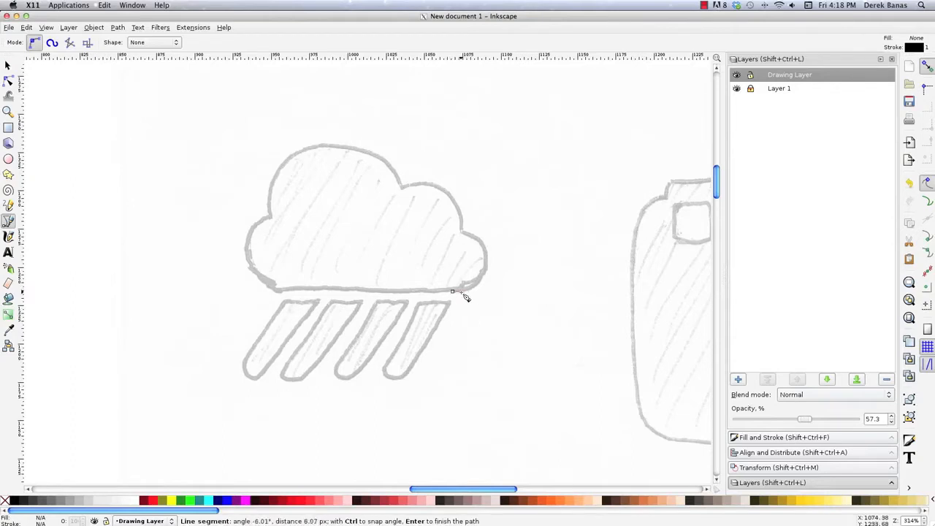
left_click_drag(489, 260, 488, 221)
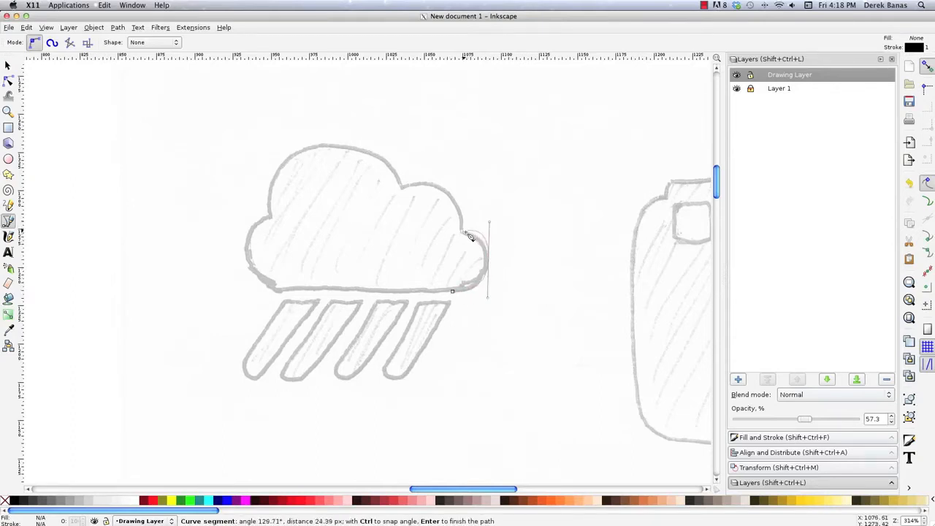
left_click(465, 232)
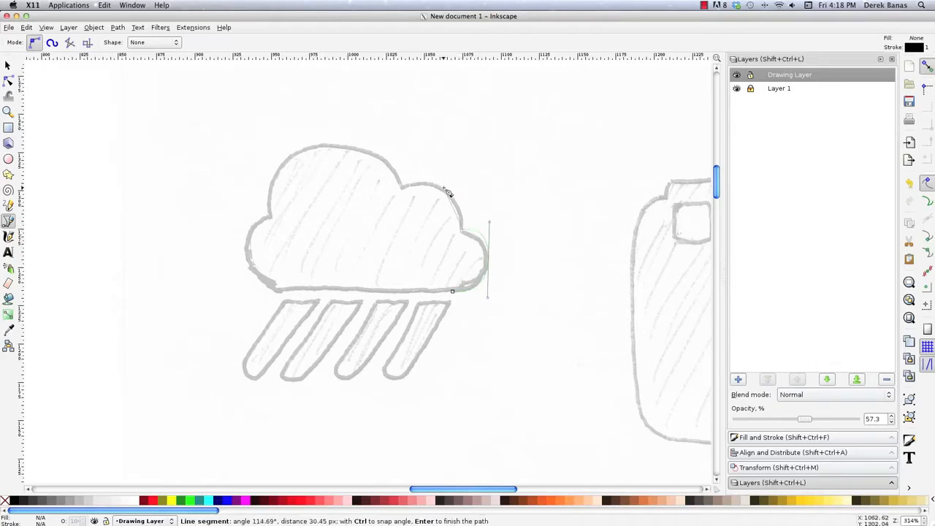
left_click_drag(443, 188, 421, 177)
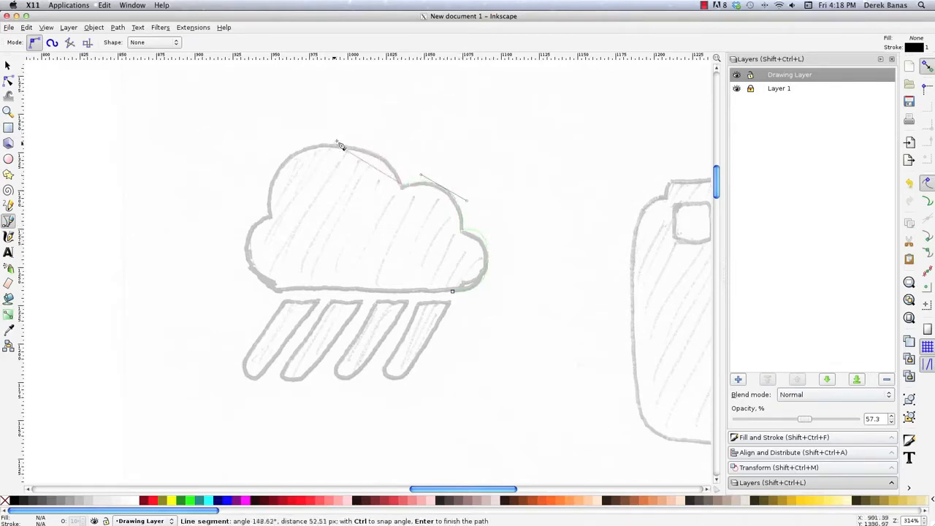
- Trace the cloud's large upper and left lobes, close the path along the flat base, and give it a black fill without stroke
left_click_drag(330, 147, 258, 146)
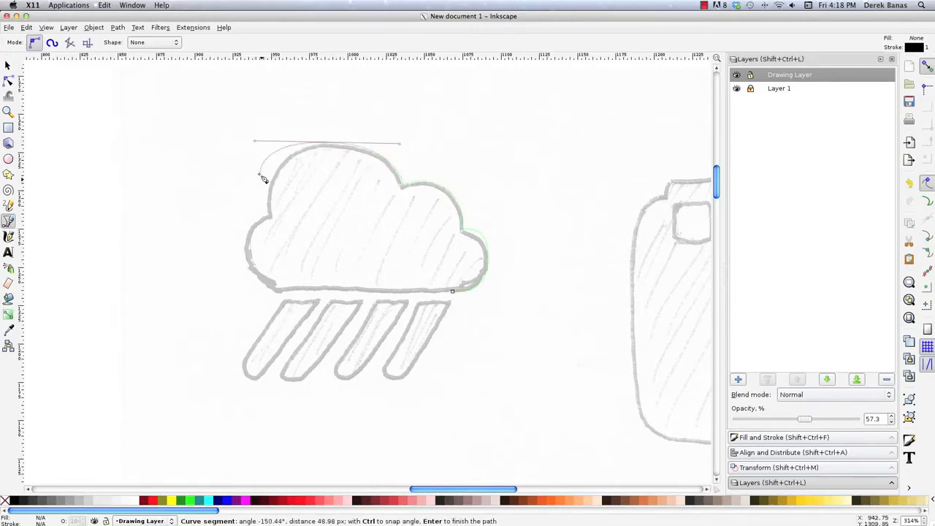
left_click(268, 217)
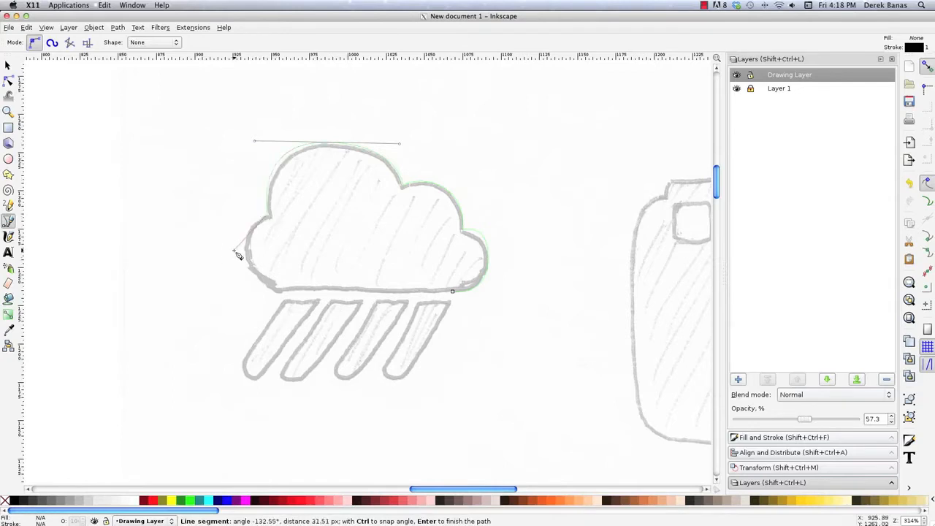
left_click_drag(248, 265, 265, 300)
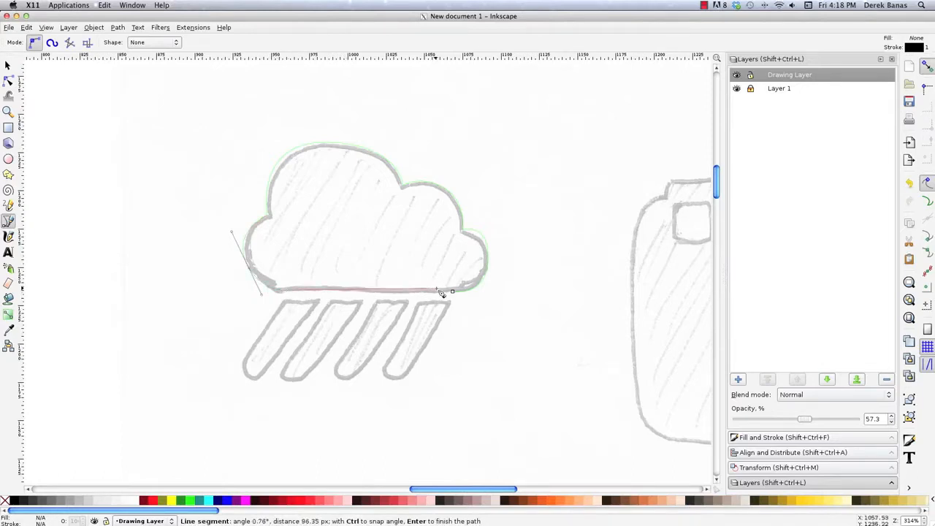
left_click(451, 291)
left_click(8, 65)
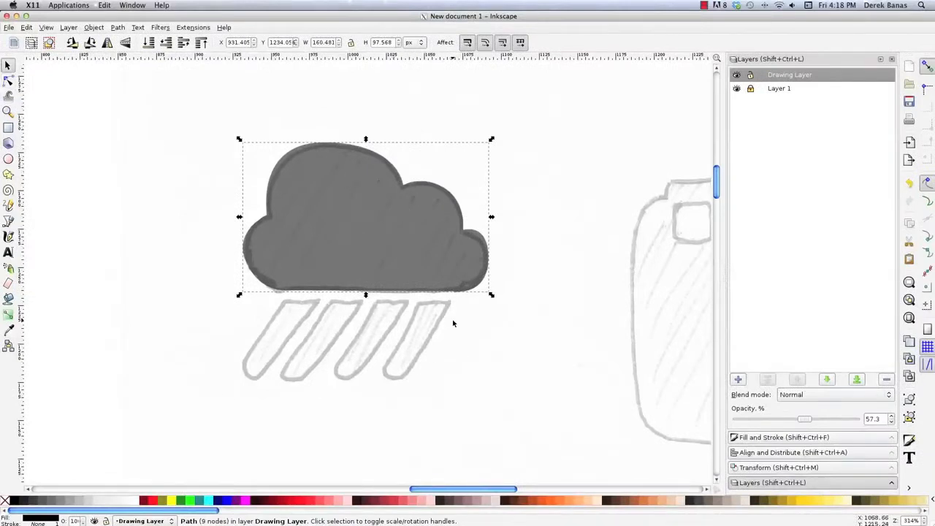
left_click(350, 413)
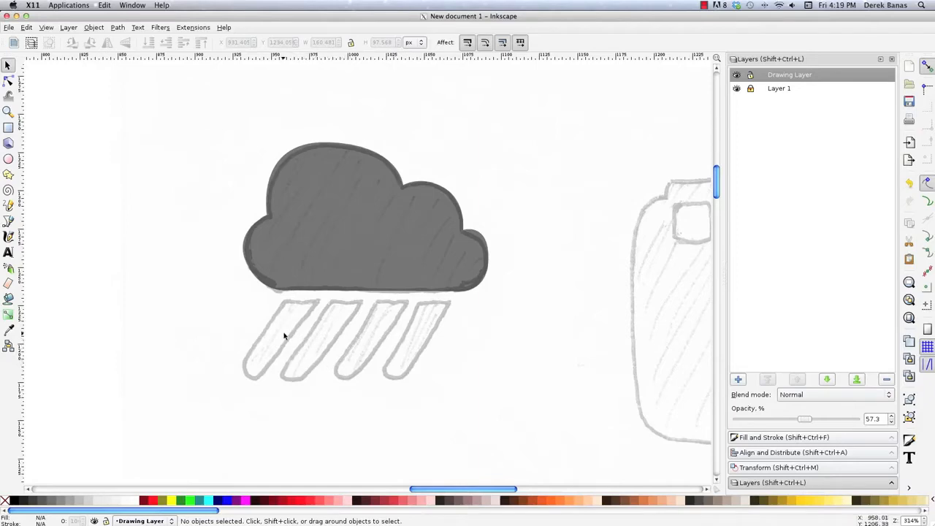
left_click(3, 216)
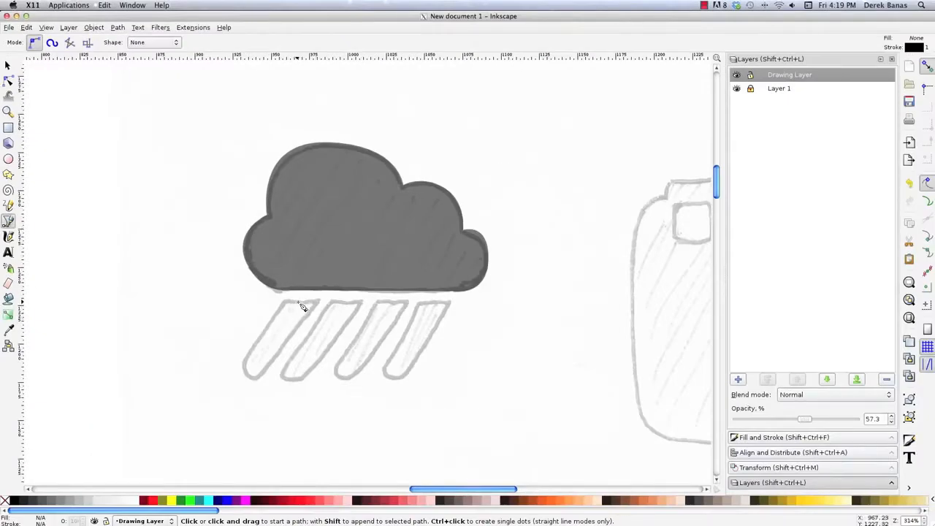
left_click(298, 301)
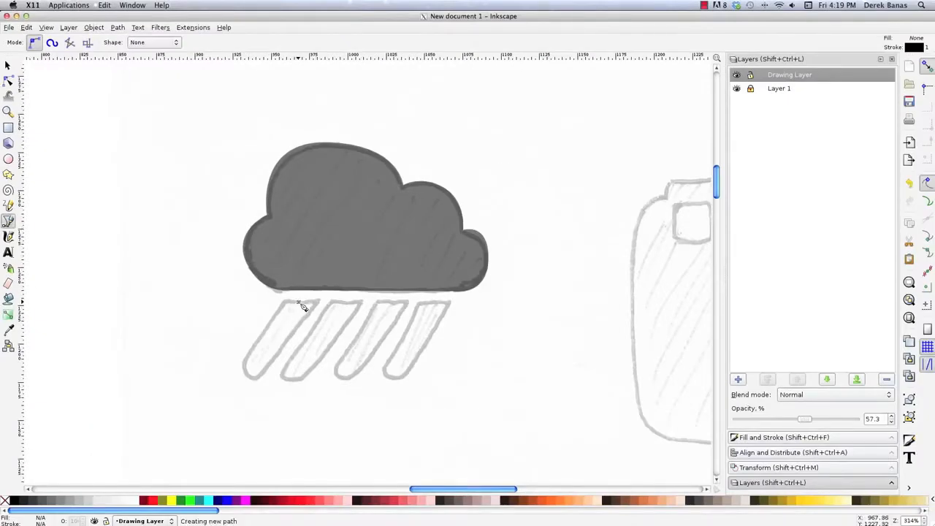
left_click(249, 379)
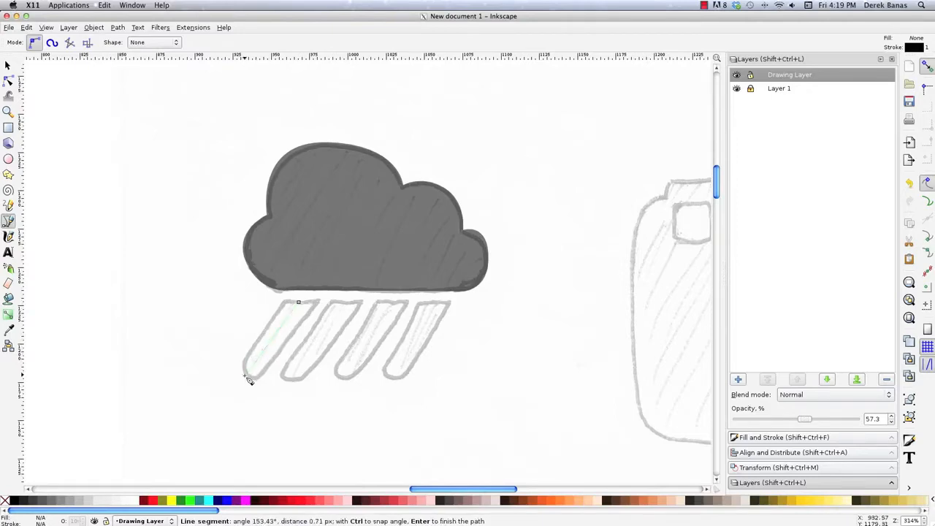
key("Escape")
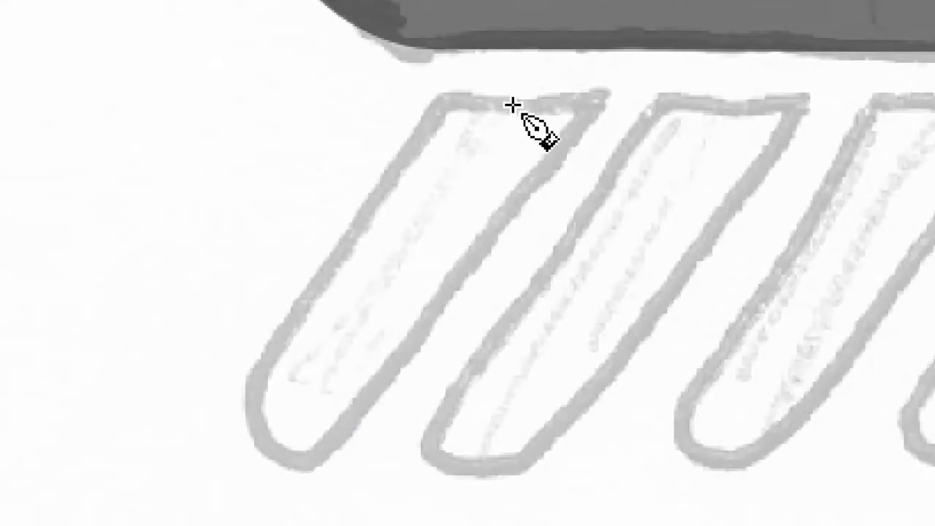
- Draw a straight Bezier line through the leftmost raindrop, from the middle of its top edge to its lower end
left_click(513, 105)
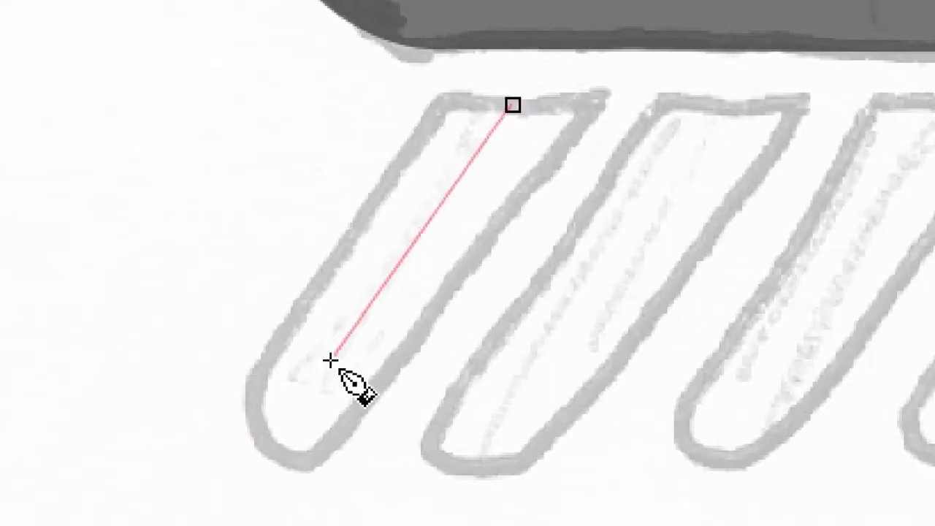
double_click(269, 446)
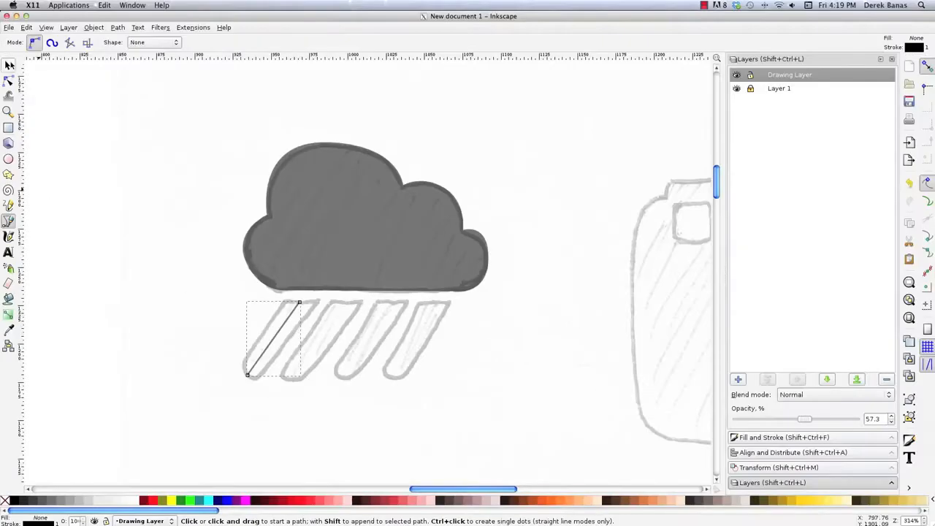
left_click(9, 65)
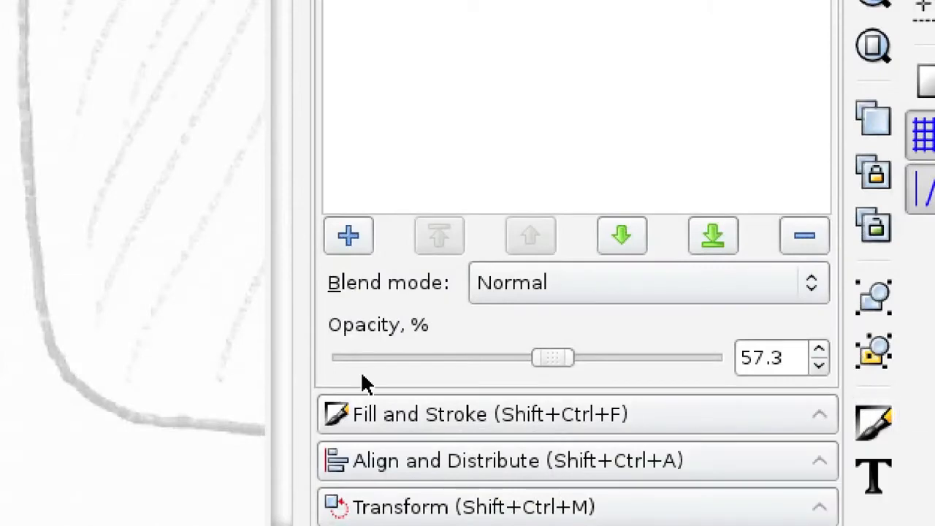
- Set the stroke width of the raindrop line to 14.5 px
left_click(400, 414)
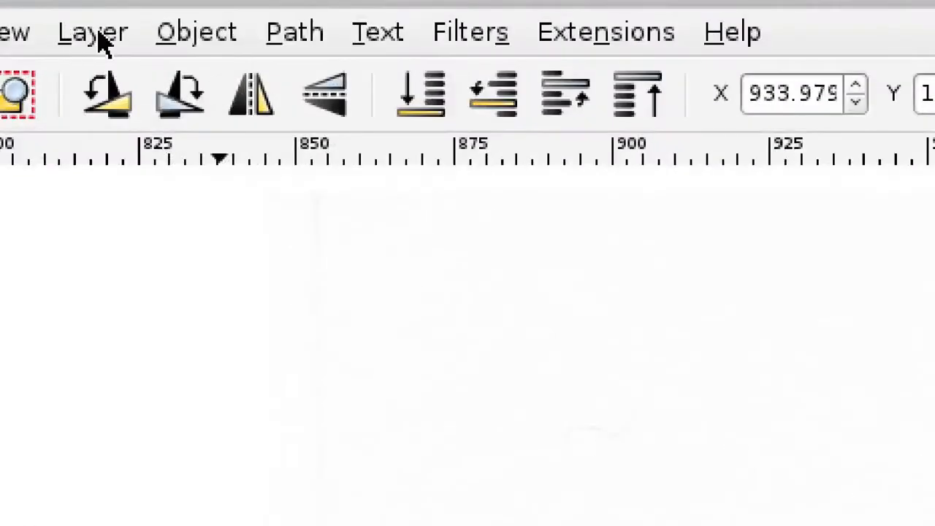
left_click(100, 36)
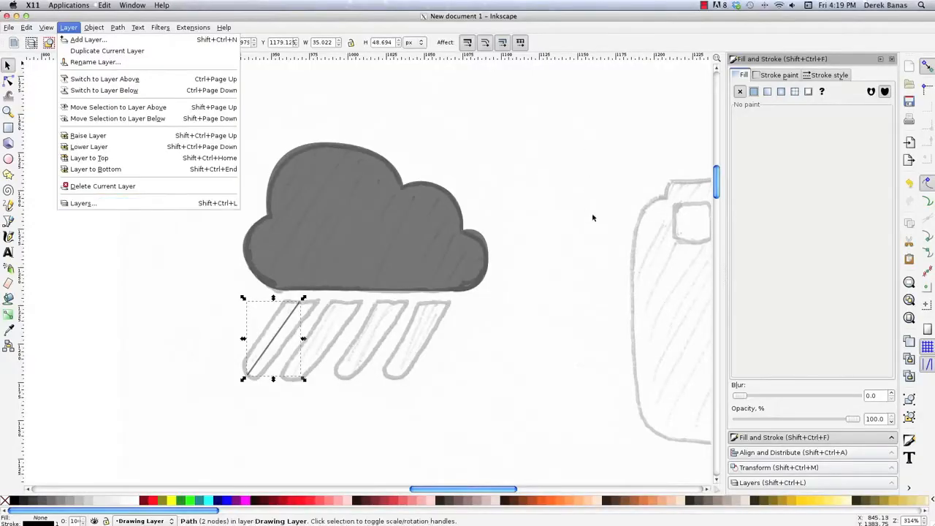
left_click(592, 218)
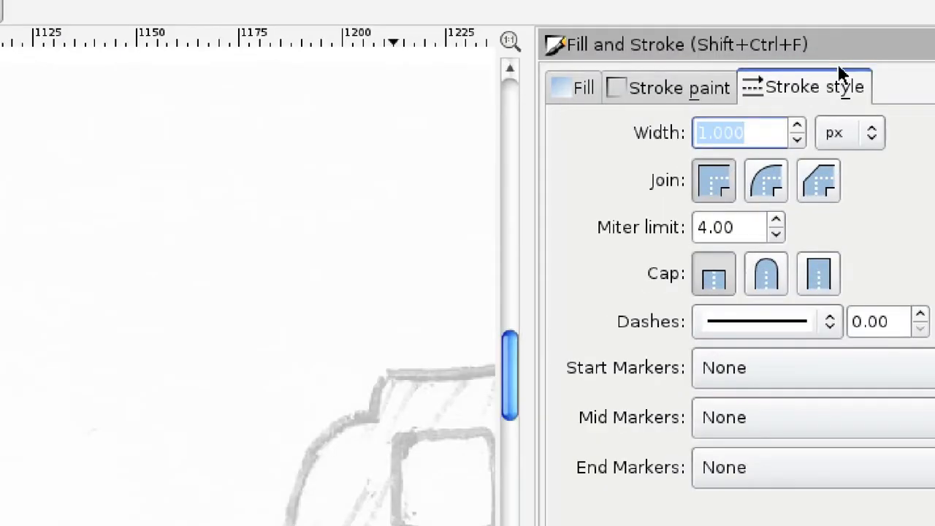
left_click(823, 89)
middle_click(799, 126)
left_click(799, 122)
middle_click(799, 122)
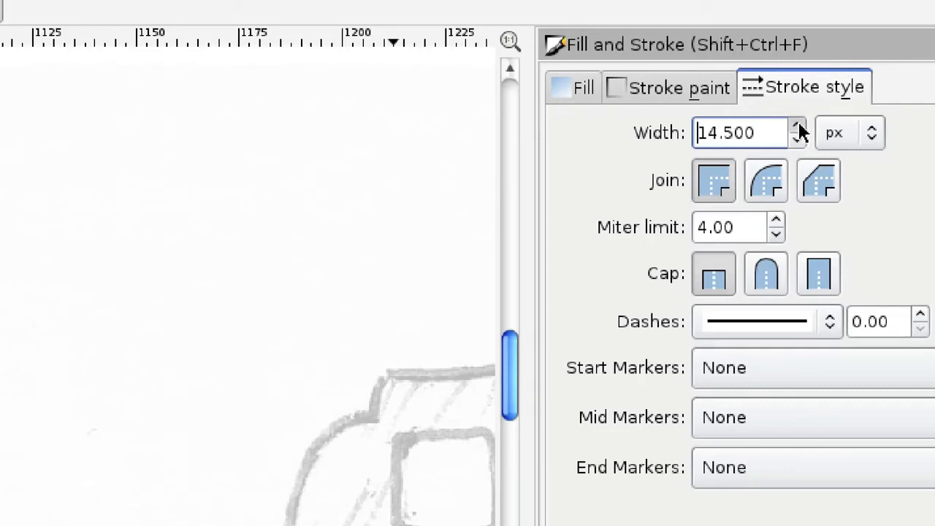
- Set the raindrop line's stroke width to 18.3 px and give it round caps
left_click(798, 124)
left_click_drag(761, 124, 649, 133)
type("40")
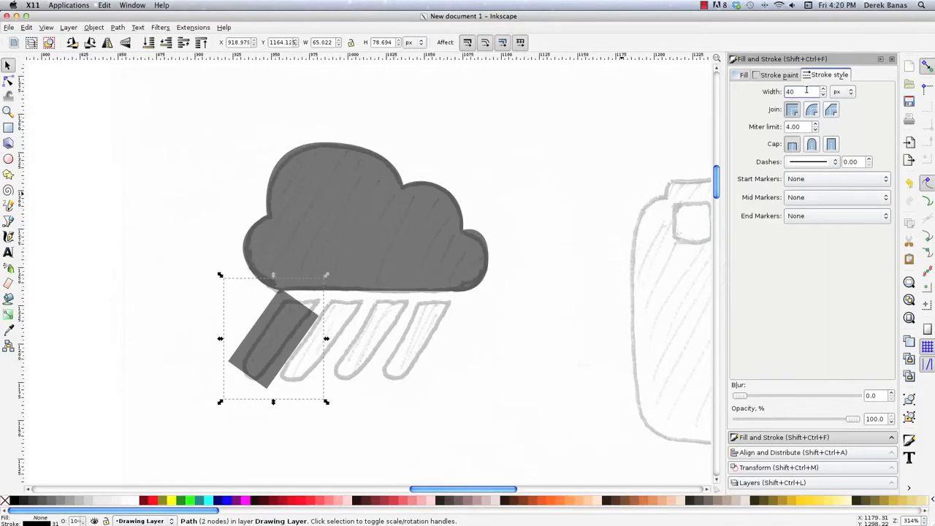
left_click_drag(806, 90, 685, 90)
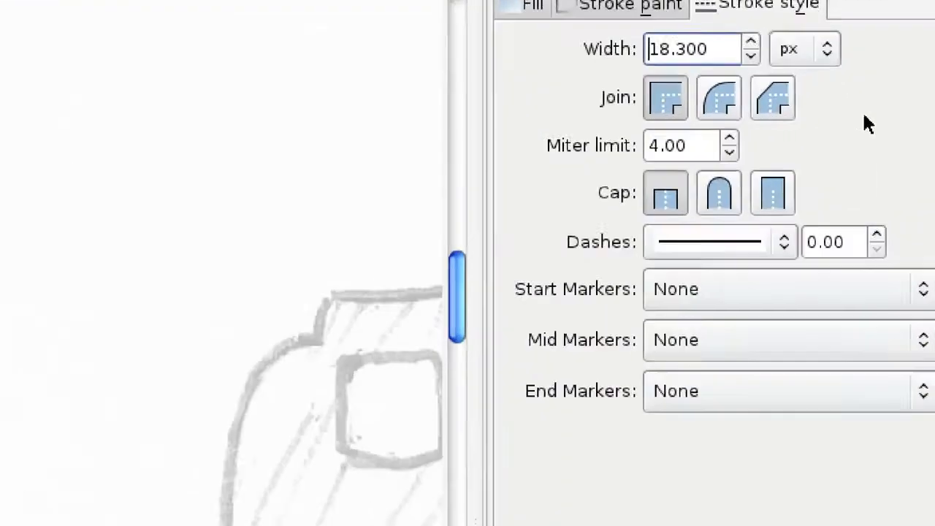
left_click(710, 196)
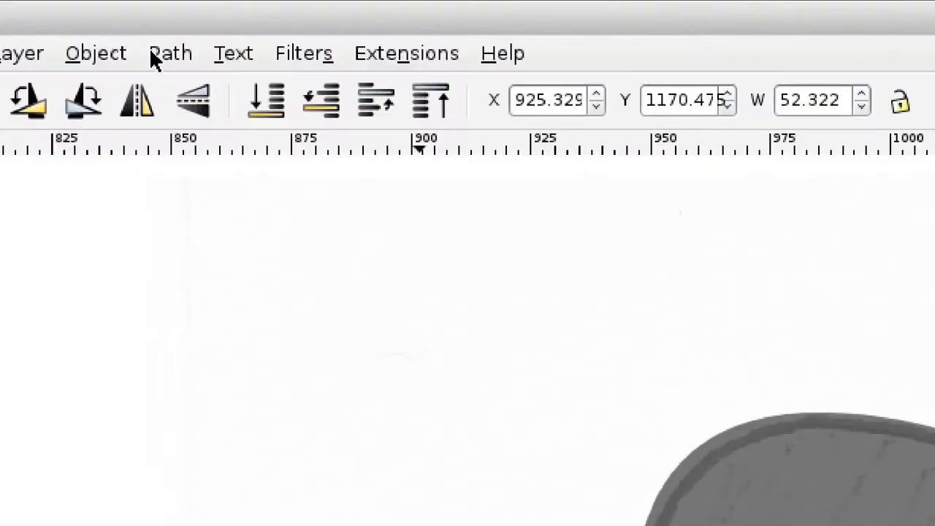
- Convert the raindrop's stroke to a path and move it down clear of the cloud
left_click(153, 55)
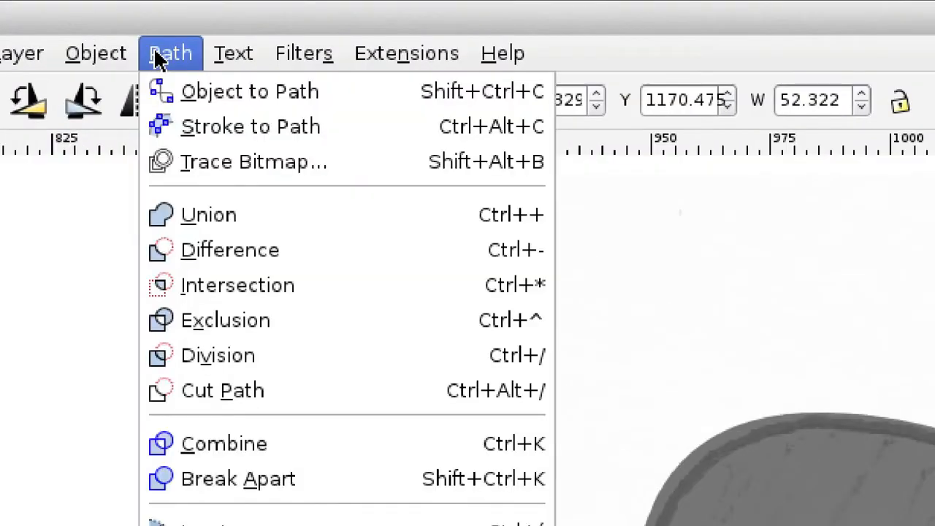
left_click(232, 131)
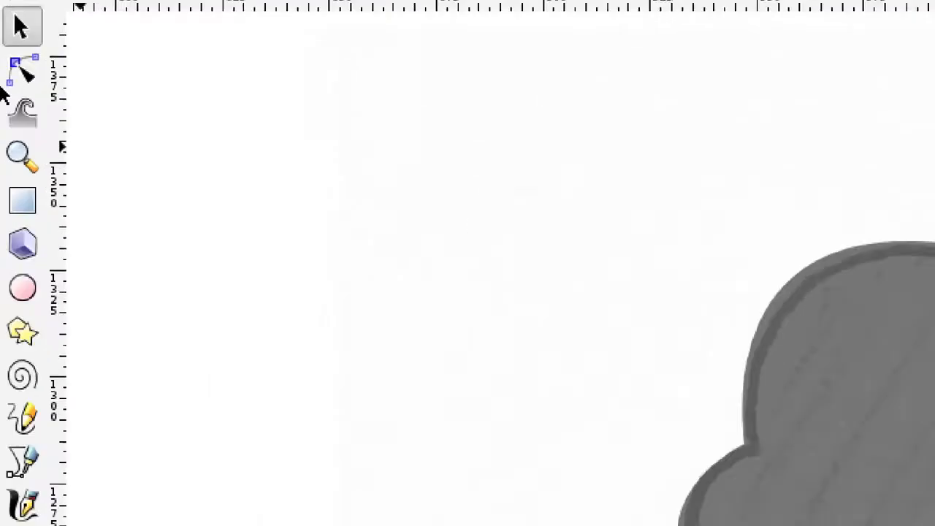
left_click(18, 71)
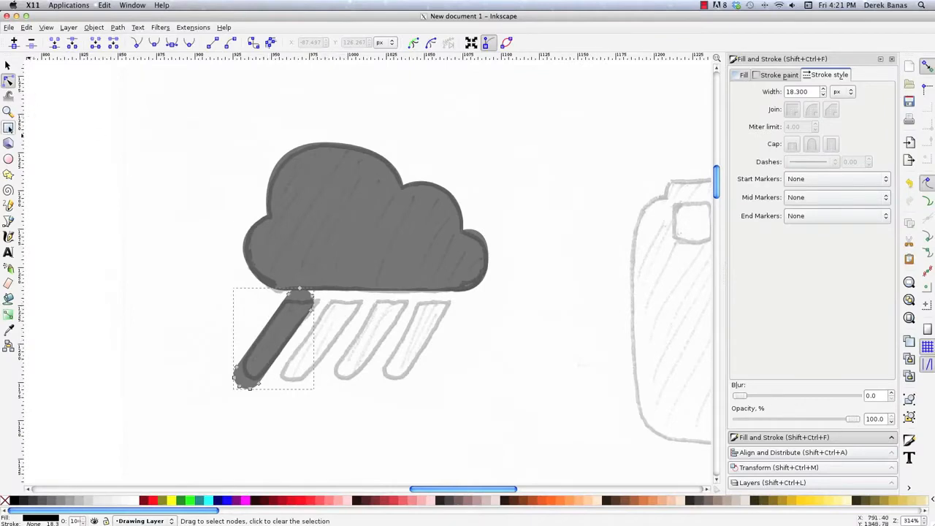
left_click(8, 66)
left_click_drag(285, 314, 282, 346)
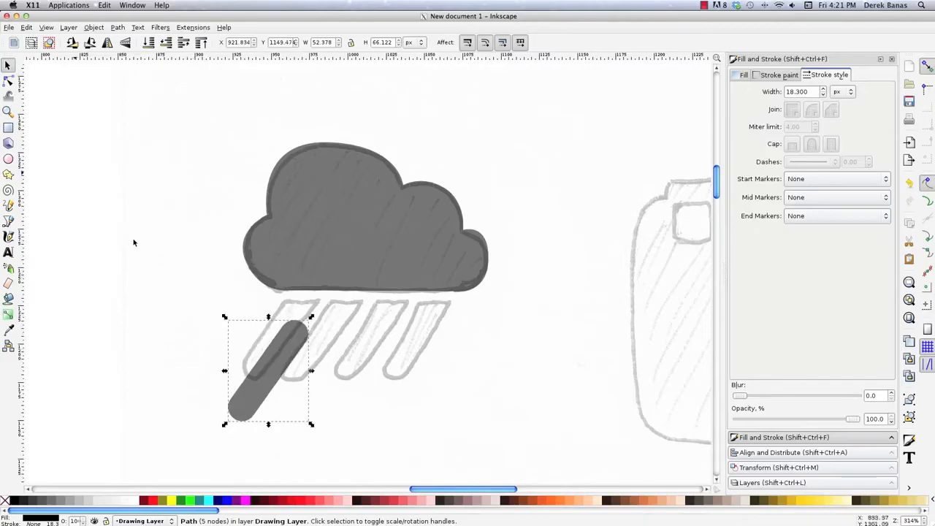
- Draw a rectangle about 34 by 18 px over the raindrop's rounded upper end and subtract it with Difference
left_click(8, 128)
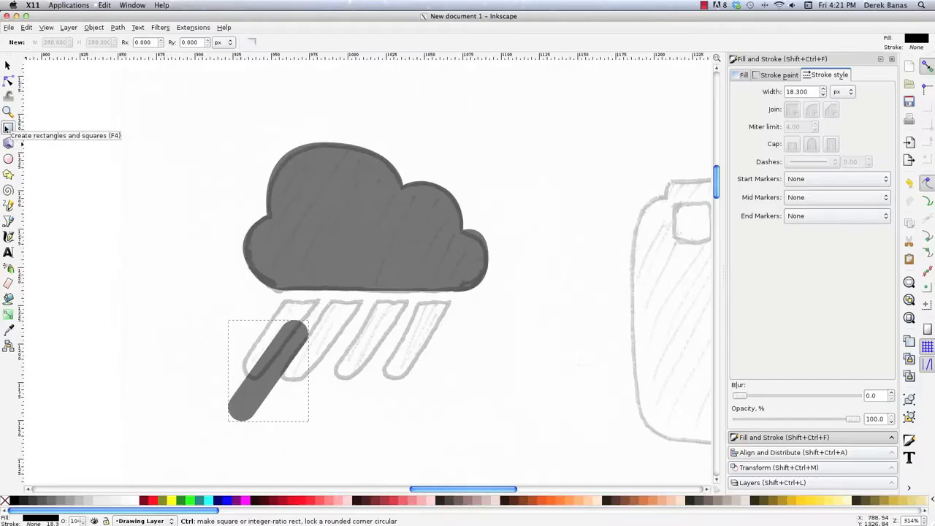
left_click_drag(263, 312, 316, 340)
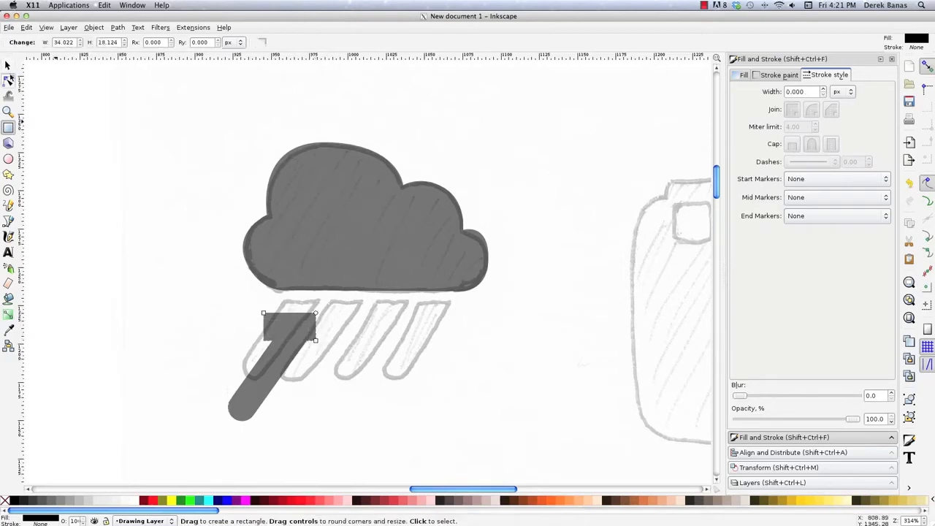
left_click(8, 65)
left_click(273, 367, "shift")
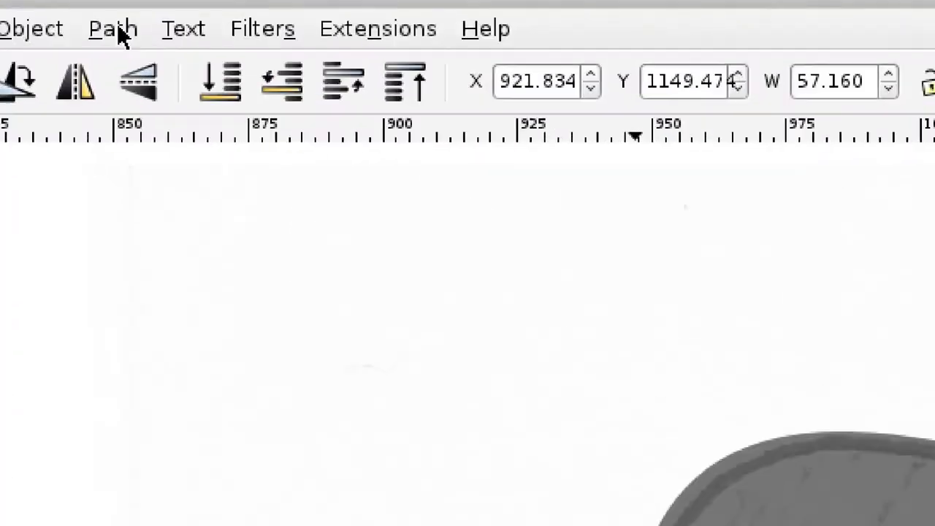
left_click(118, 28)
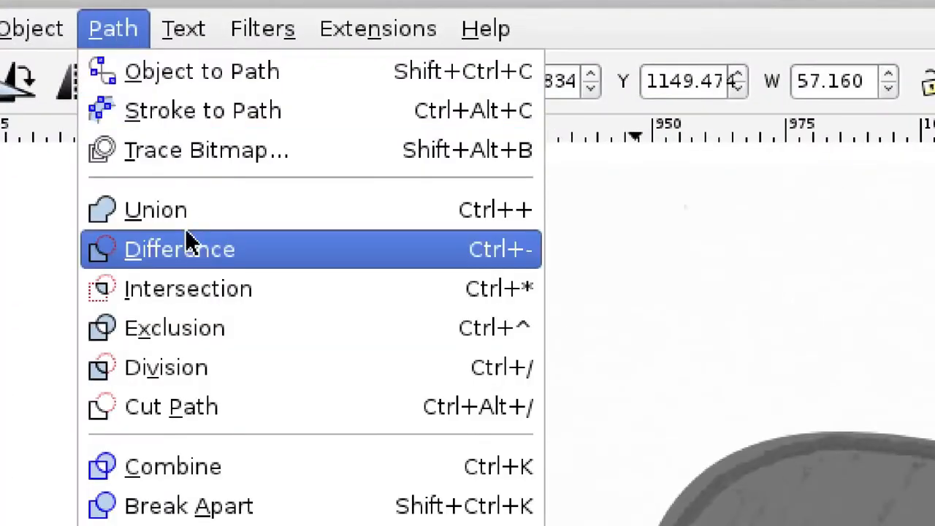
left_click(195, 252)
- Move the cut raindrop onto the leftmost sketched drop and place duplicates over the other three drops
left_click_drag(292, 376, 289, 321)
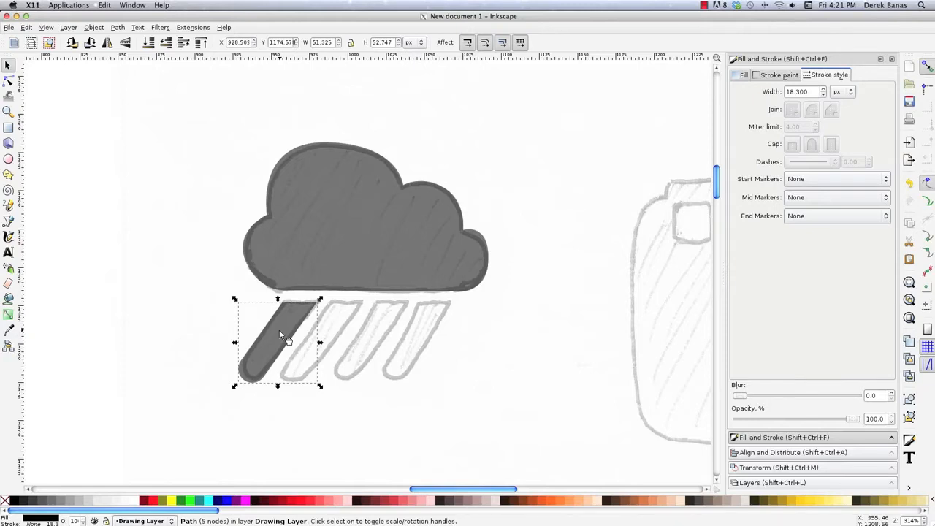
key("ctrl+d")
left_click_drag(283, 330, 420, 324)
key("ctrl+d")
key("ctrl+d")
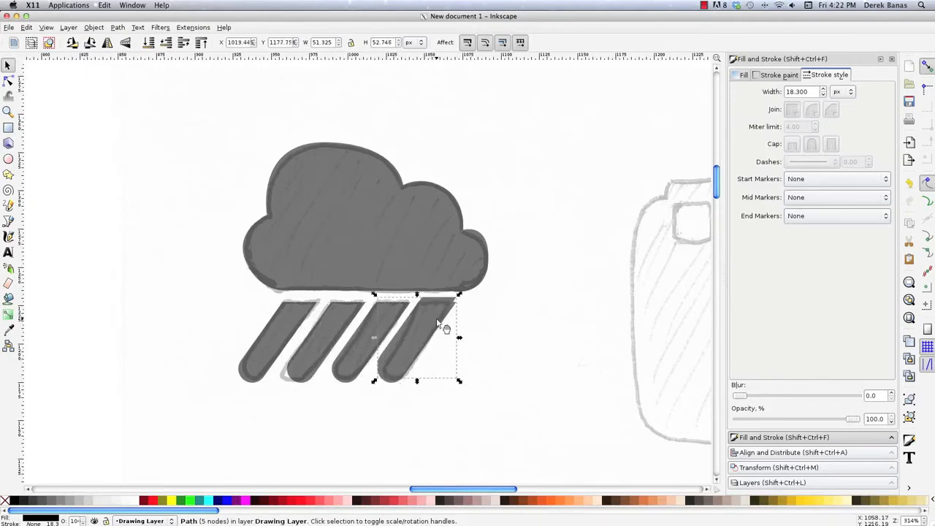
key("Escape")
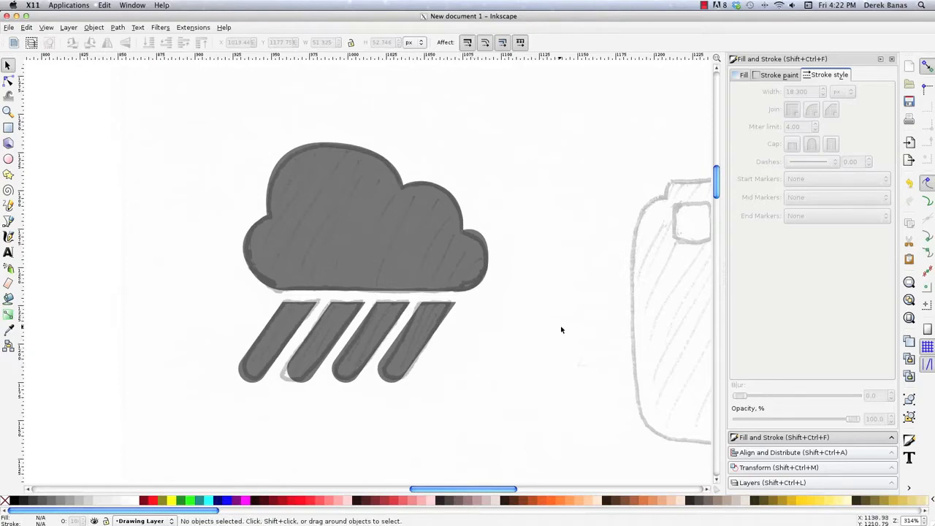
- Draw a rectangle about 245 by 164 px over the main body of the sketched camera
scroll(561, 329, "right", 15)
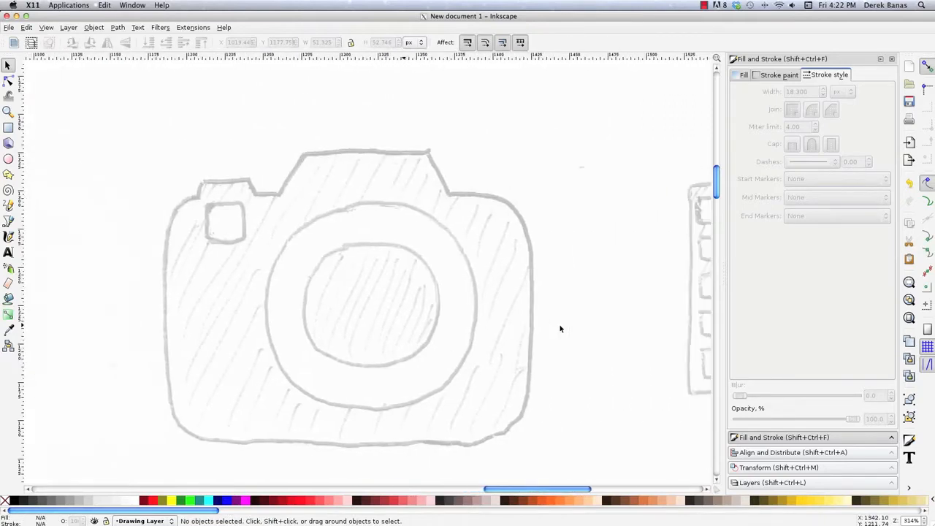
left_click(7, 129)
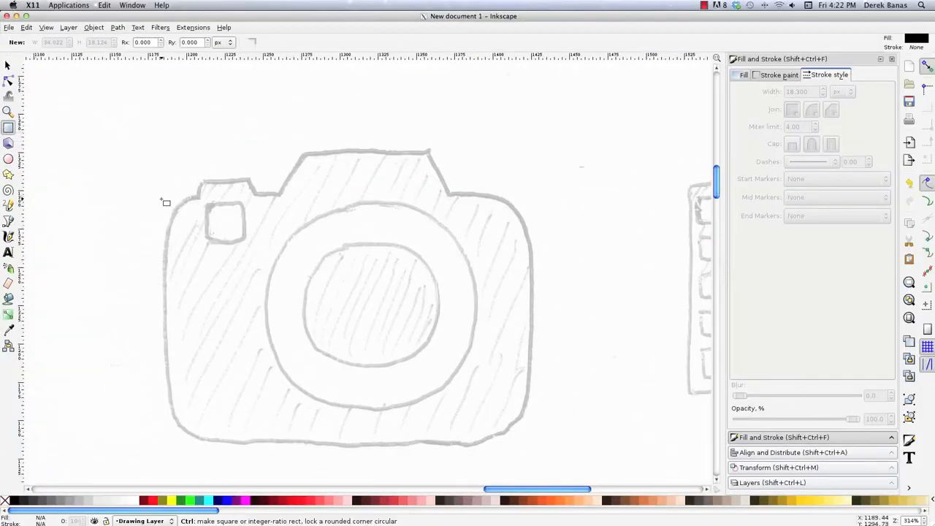
mouse_move(159, 196)
left_mouse_down()
mouse_move(382, 226)
mouse_move(500, 258)
mouse_move(542, 359)
mouse_move(538, 457)
mouse_move(534, 447)
left_mouse_up()
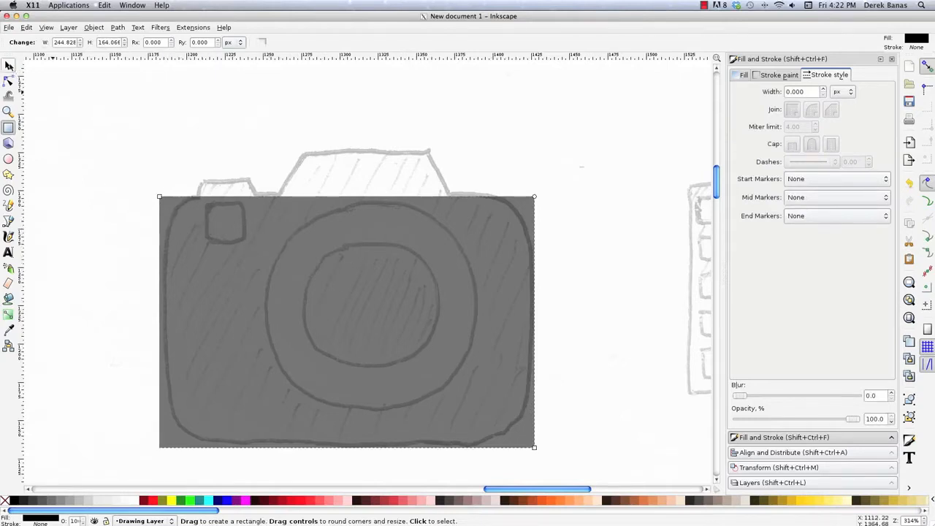
left_click(7, 65)
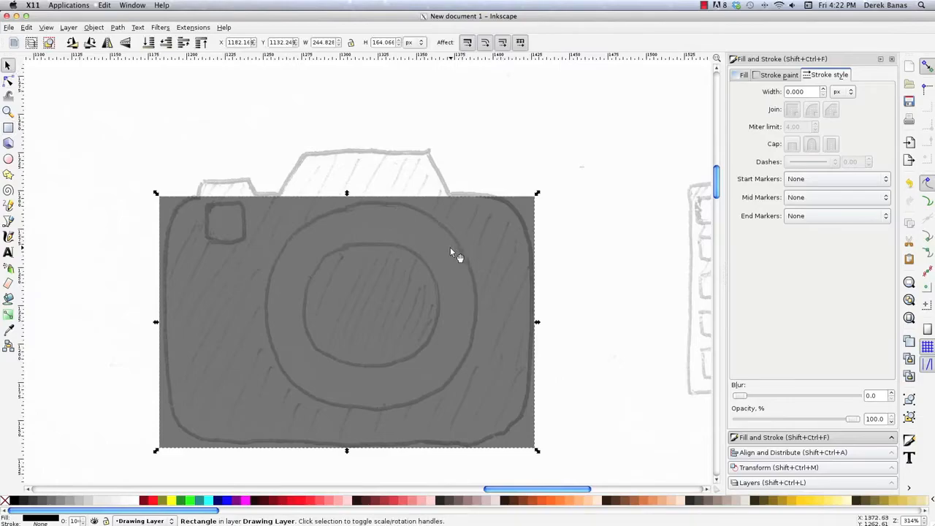
- Round the corners of the camera body rectangle to follow the sketched outline
left_click(9, 81)
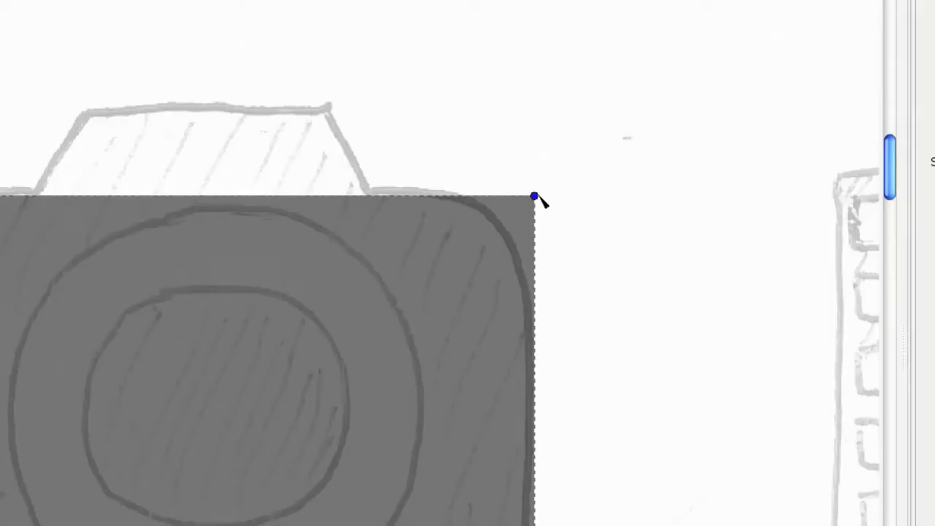
left_click_drag(535, 197, 534, 317)
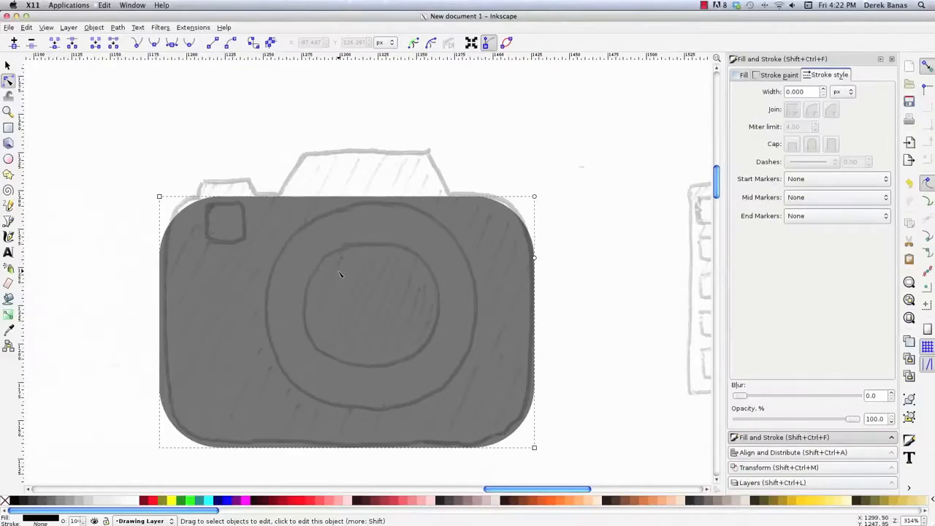
left_click(104, 229)
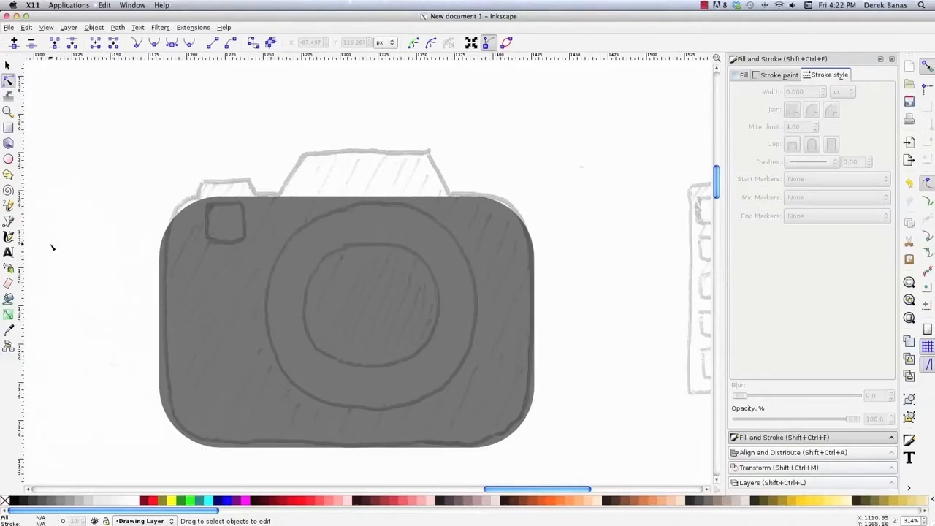
- Trace the small bump on the camera's upper-left edge as a closed Bezier trapezoid with 60° sides and a top about 25 px wide
key("b")
left_click(200, 199)
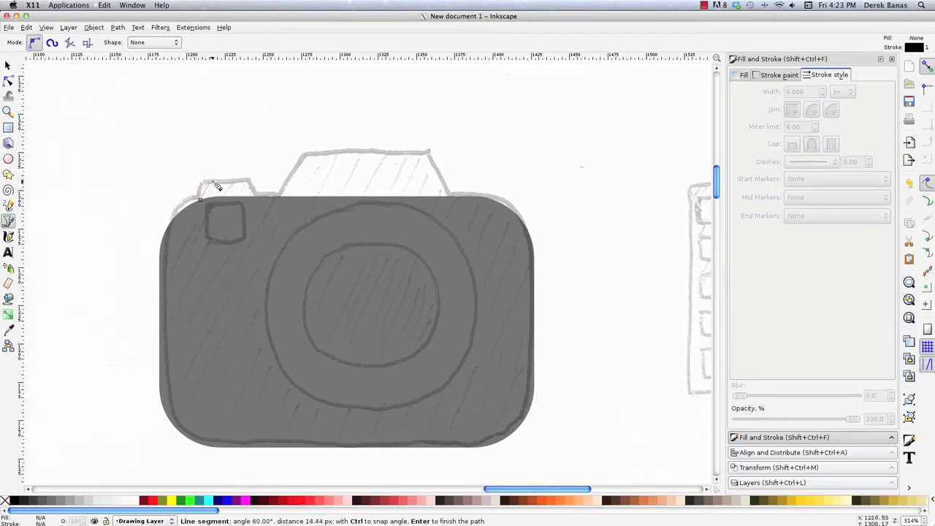
left_click(212, 181)
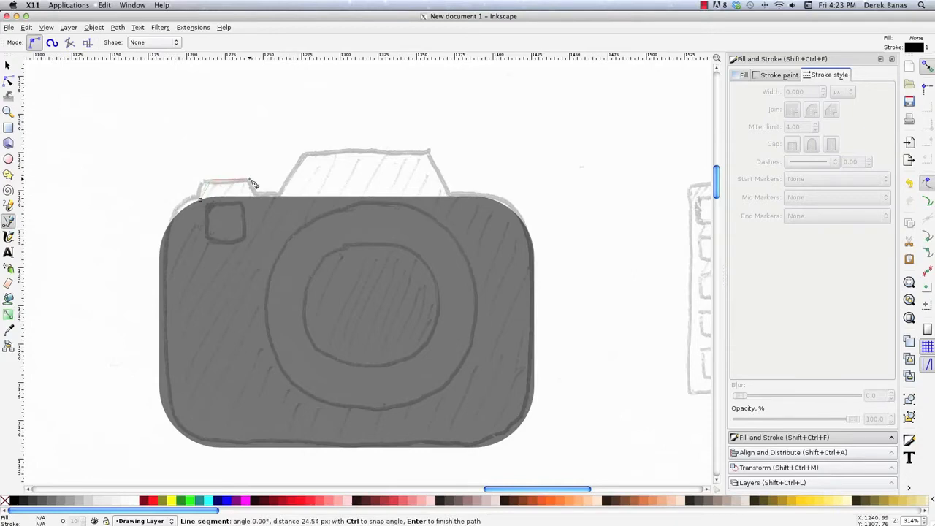
left_click(249, 180)
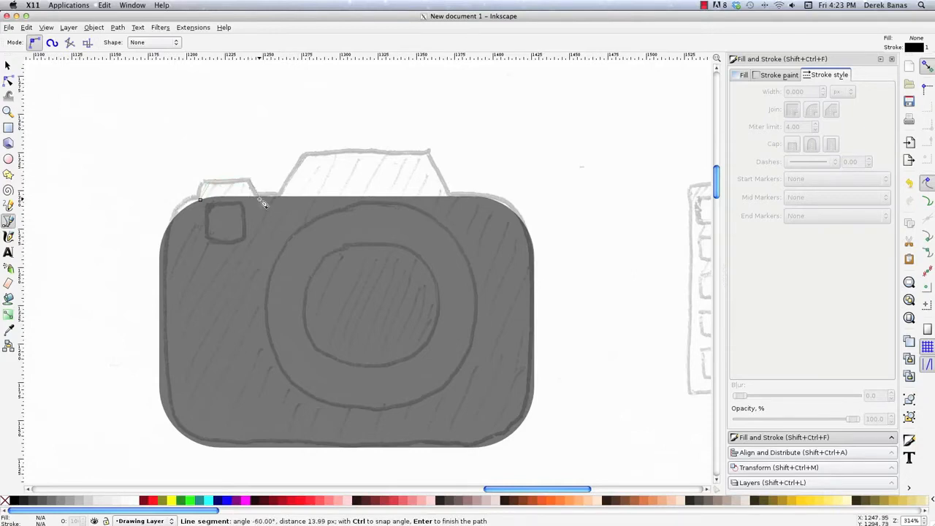
left_click(260, 197)
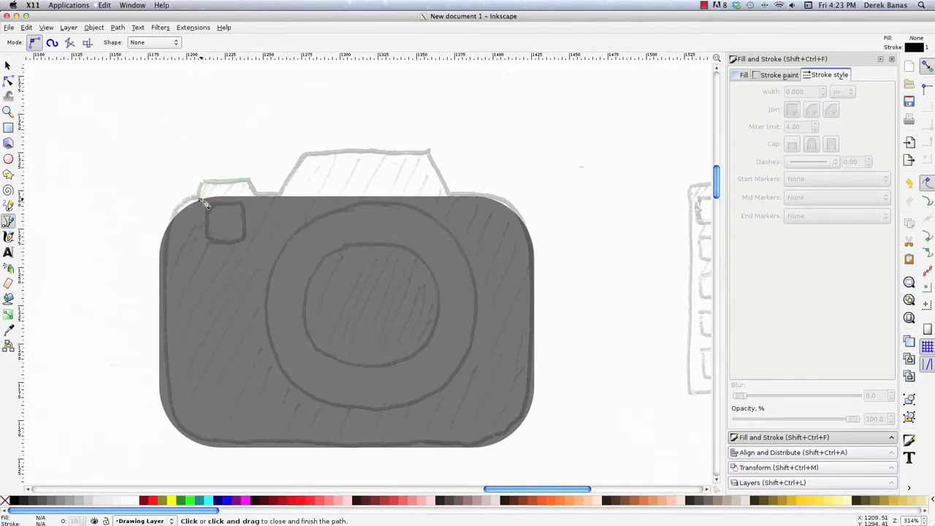
left_click(201, 200)
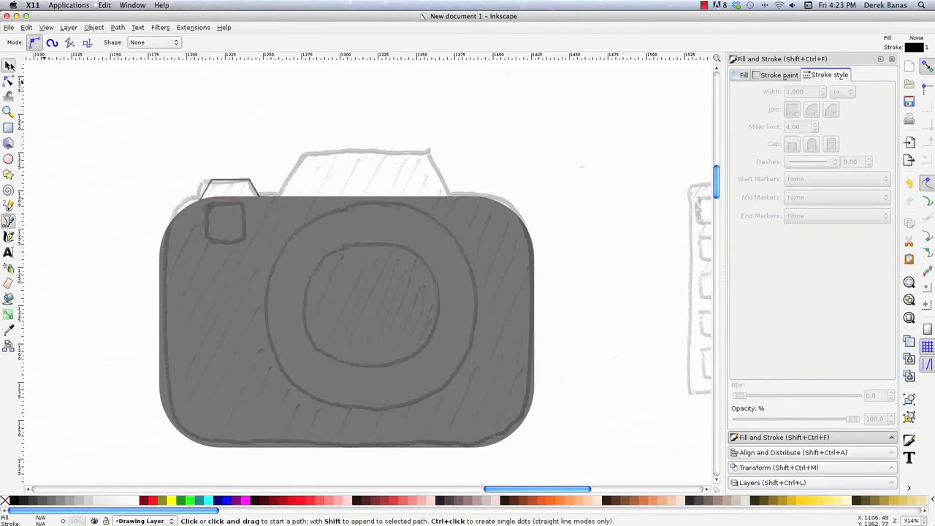
- Give the small trapezoid a black fill and remove its stroke
key("s")
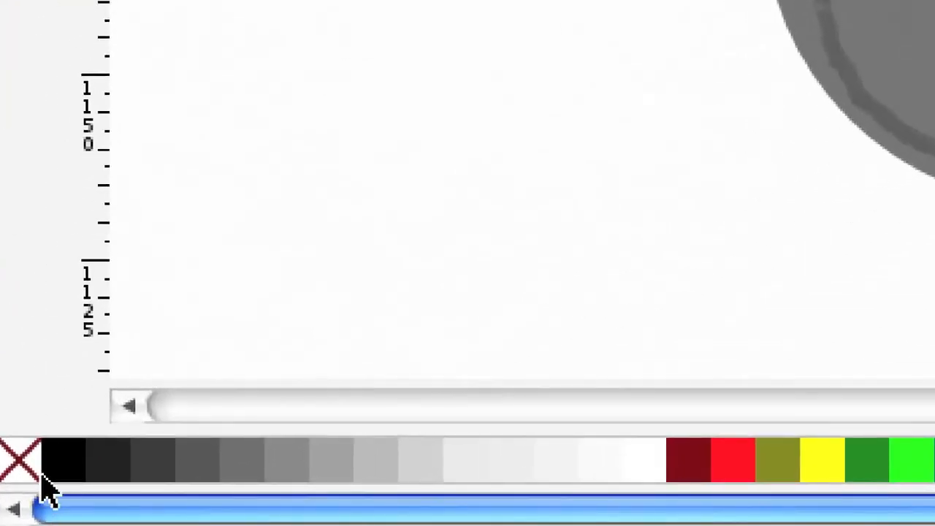
left_click(25, 458)
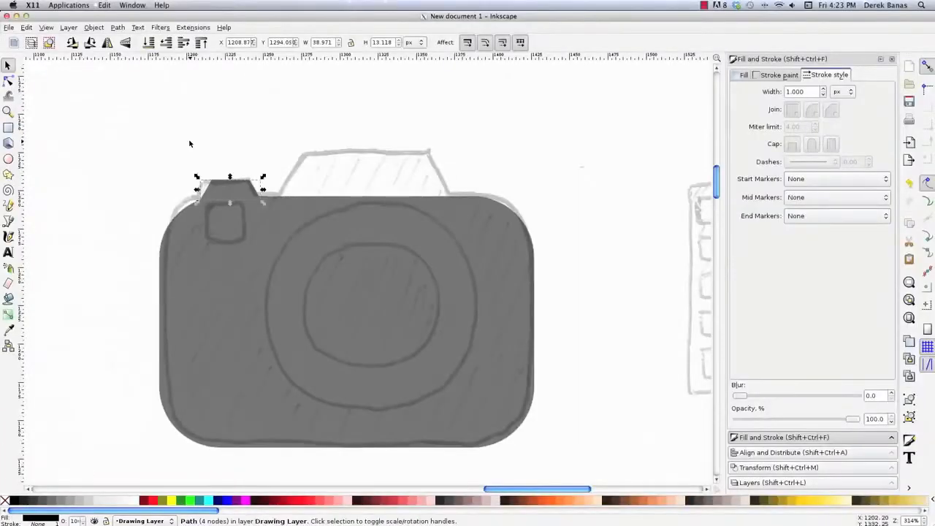
left_click(189, 142)
- Merge the small trapezoid and the rounded camera body into one shape with Union
mouse_move(155, 148)
left_mouse_down()
mouse_move(298, 244)
mouse_move(316, 267)
left_mouse_up()
left_click_drag(117, 135, 603, 470)
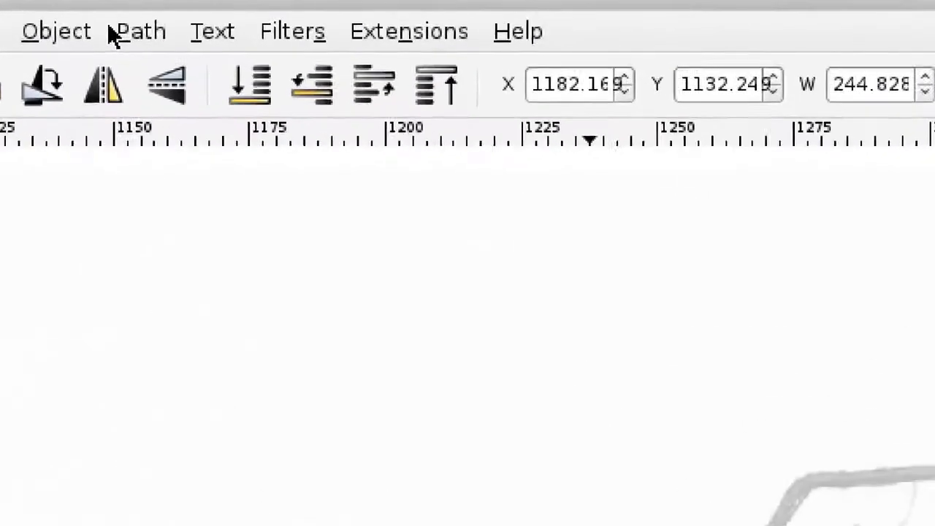
left_click(117, 27)
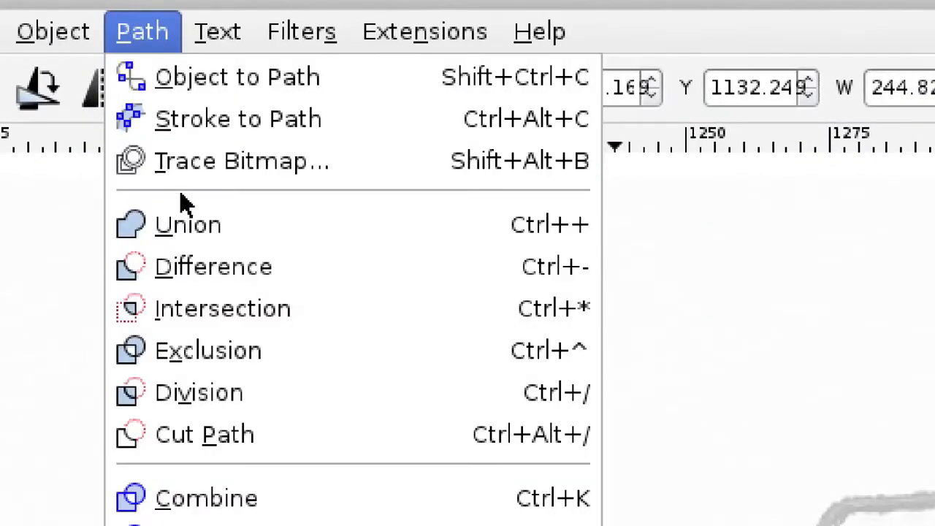
left_click(187, 223)
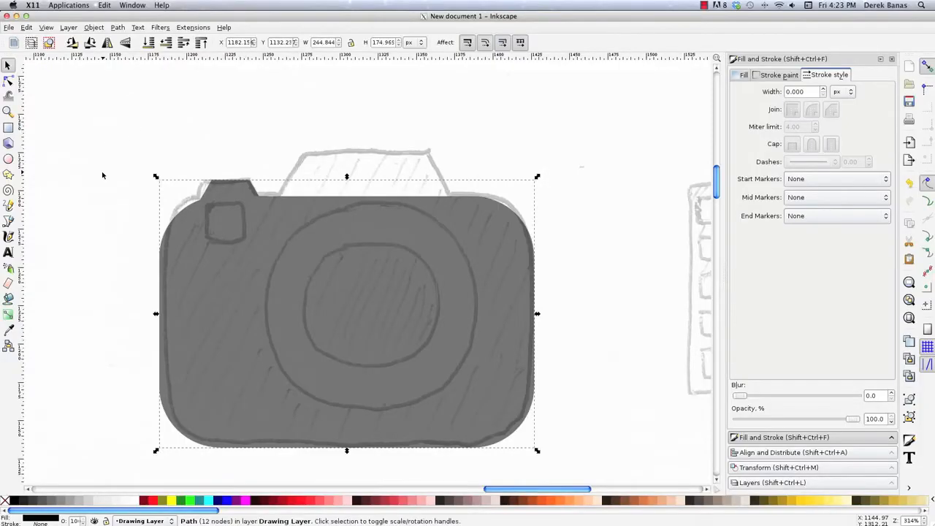
left_click(102, 175)
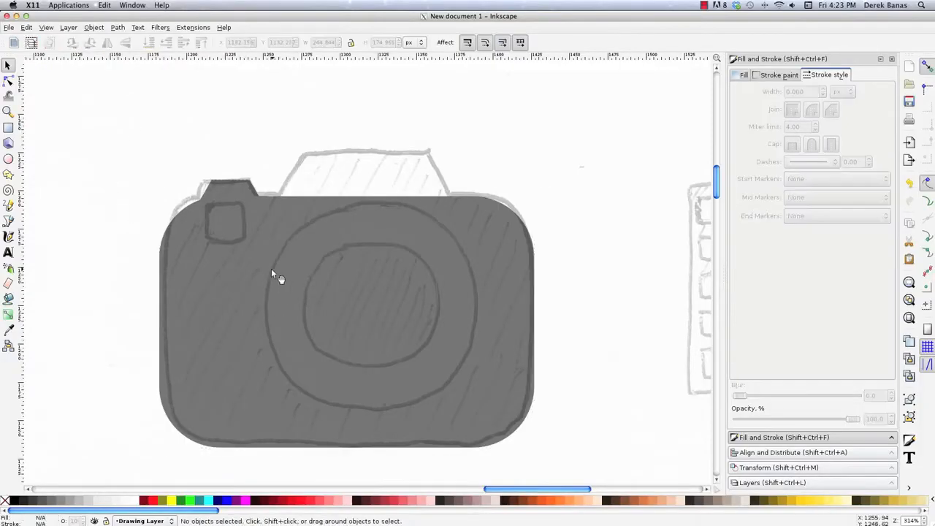
left_click(271, 268)
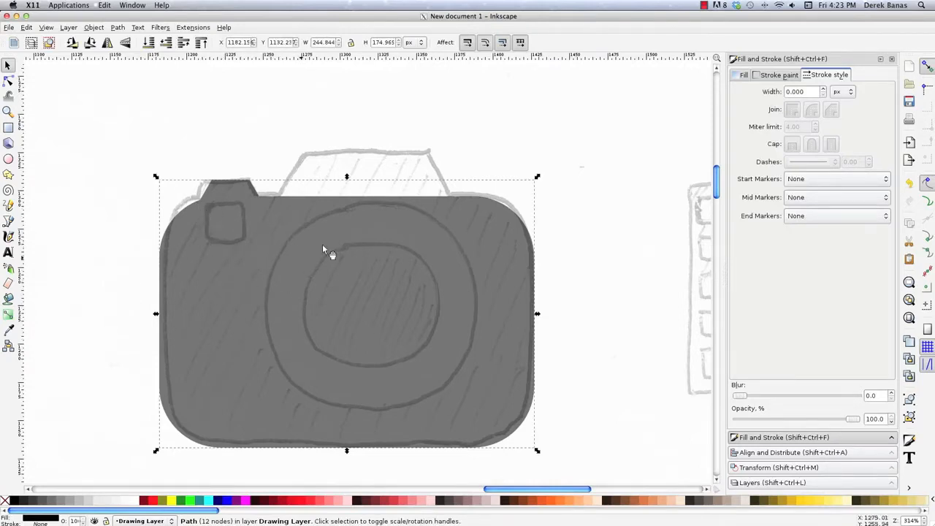
left_click(326, 154)
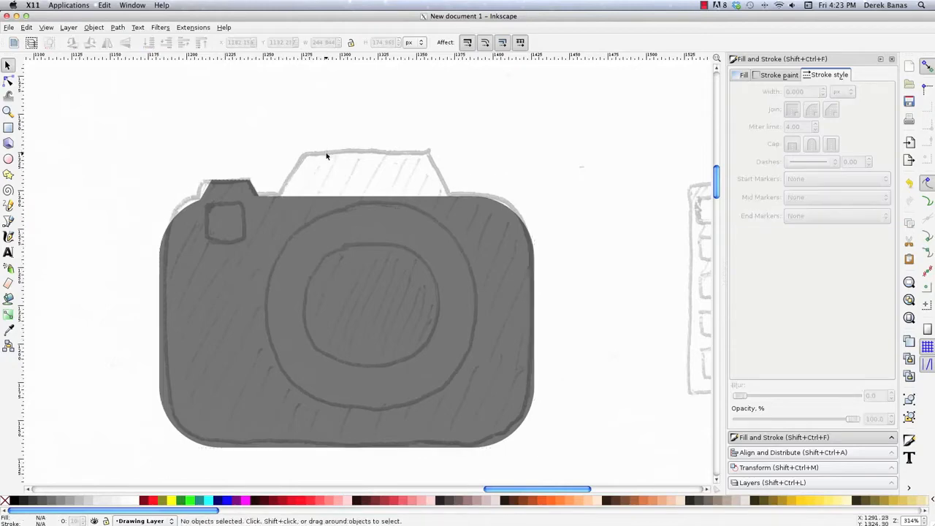
- Trace the large raised viewfinder section on the camera's top as a closed straight-sided Bezier trapezoid
key("p")
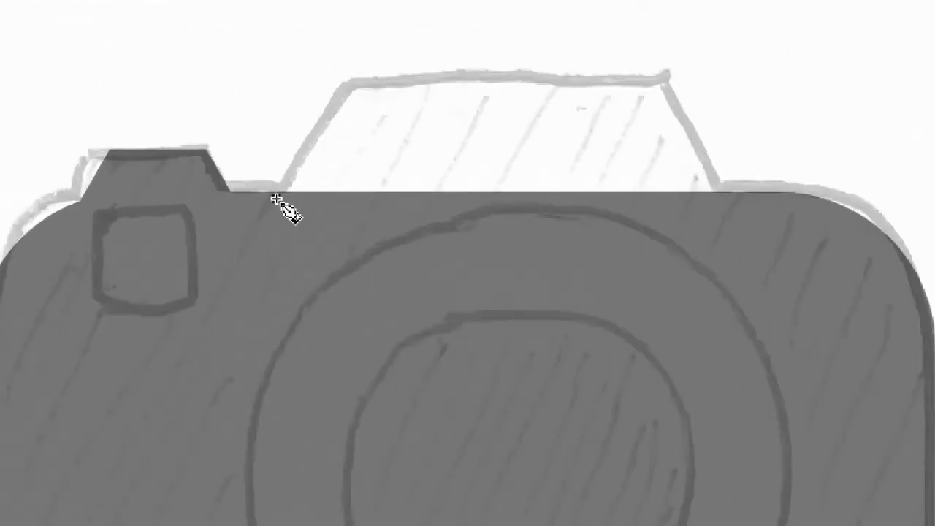
left_click(276, 198)
left_click(346, 75)
left_click(665, 73)
left_click(732, 194)
left_click(276, 199)
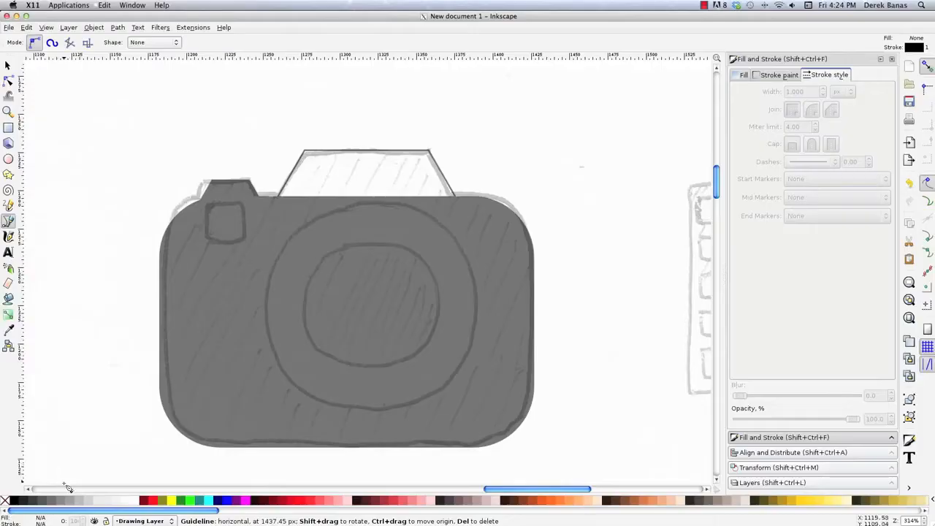
- Give the viewfinder trapezoid a black fill without a stroke and merge it into the camera body with Union
left_click(8, 66)
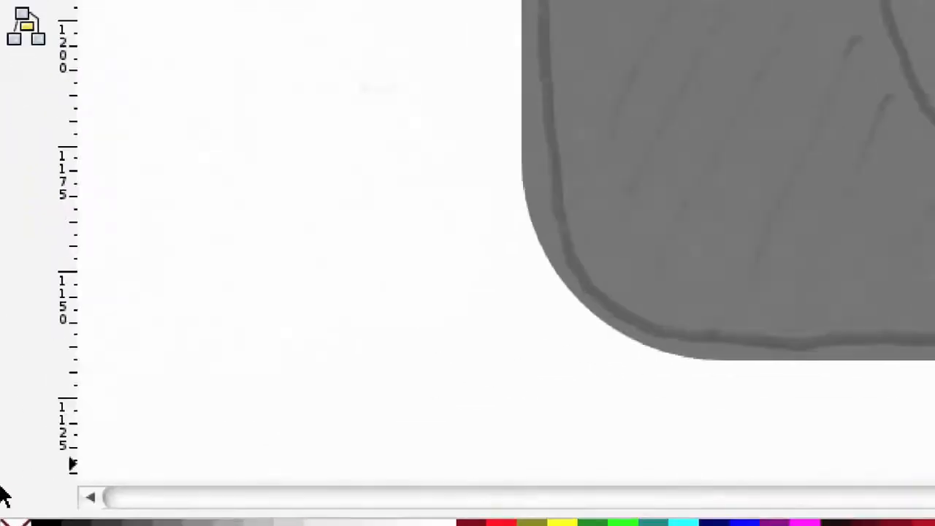
left_click(390, 156)
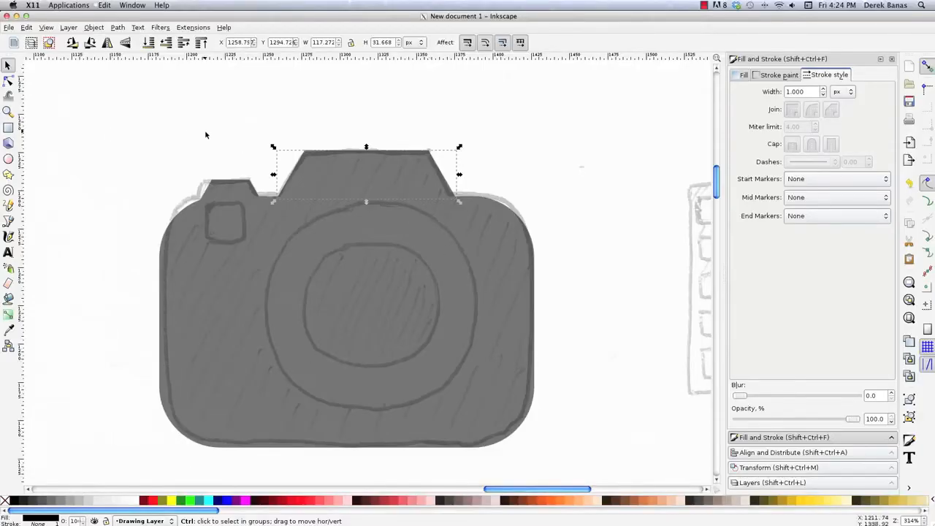
mouse_move(173, 114)
left_mouse_down()
mouse_move(563, 354)
mouse_move(580, 464)
mouse_move(225, 176)
mouse_move(150, 135)
left_mouse_up()
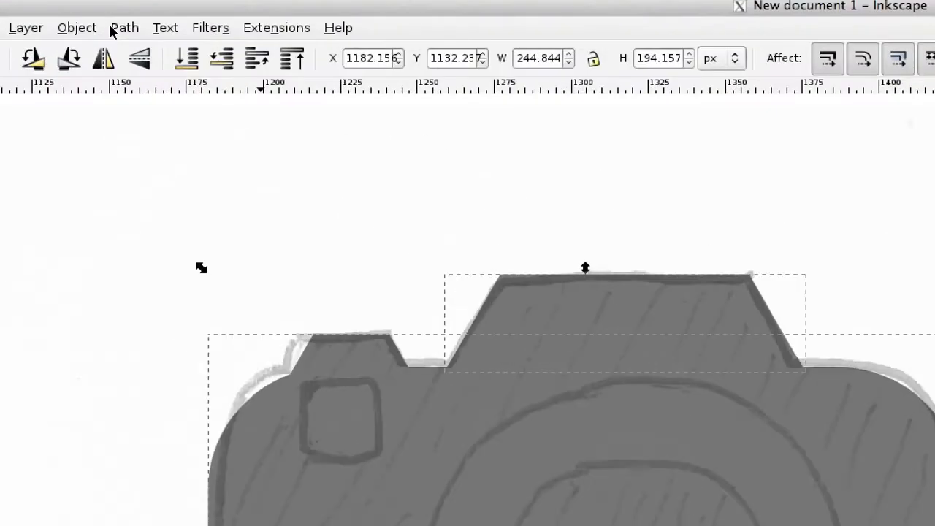
left_click(115, 28)
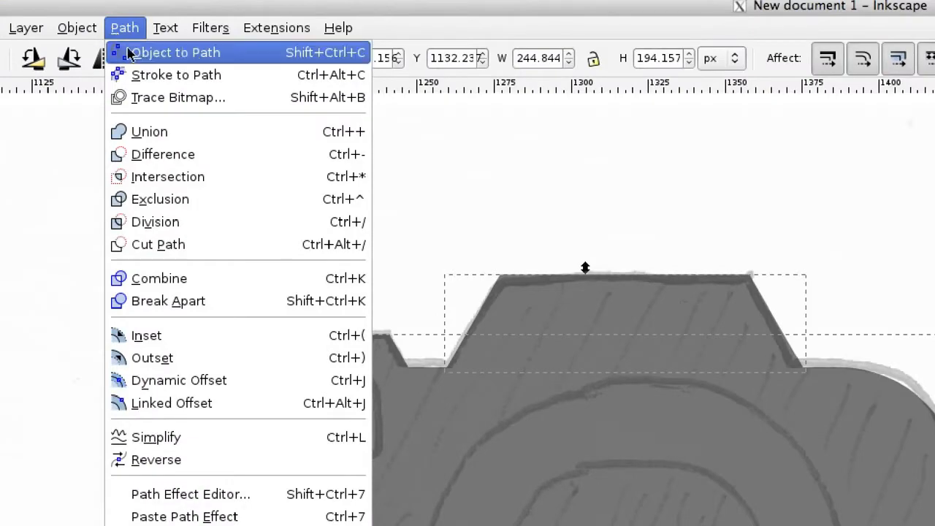
left_click(139, 132)
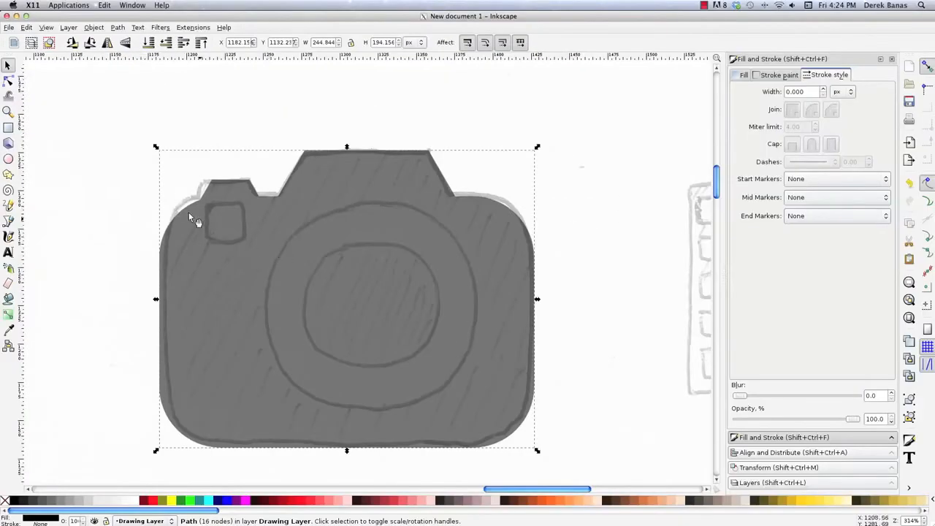
left_click(86, 196)
- Draw a rectangle about 25 by 26 px over the camera's sketched small window, fill it white and give it slightly rounded corners
left_click(8, 128)
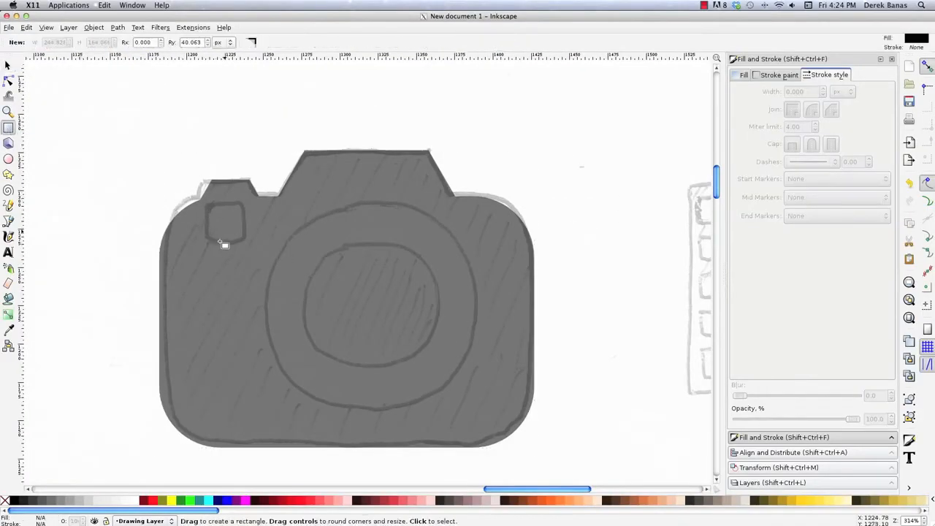
left_click_drag(206, 205, 244, 243)
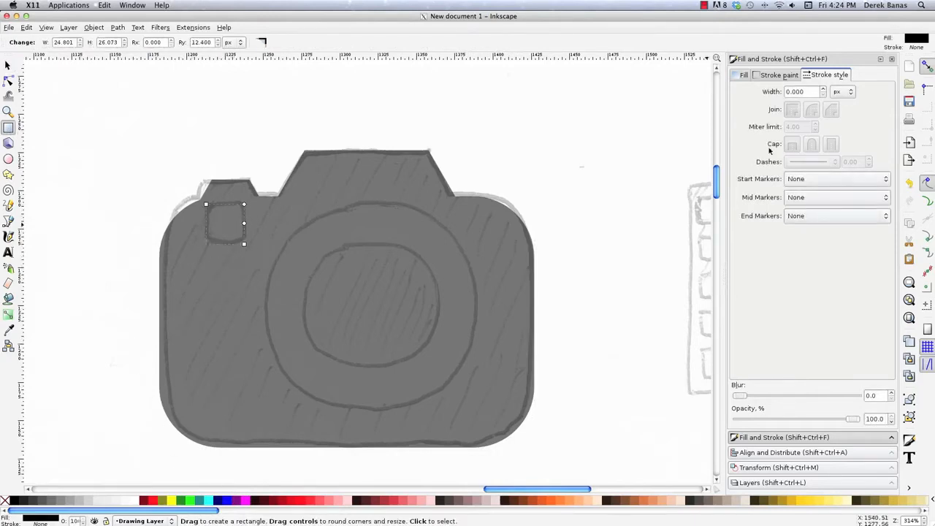
left_click(136, 502)
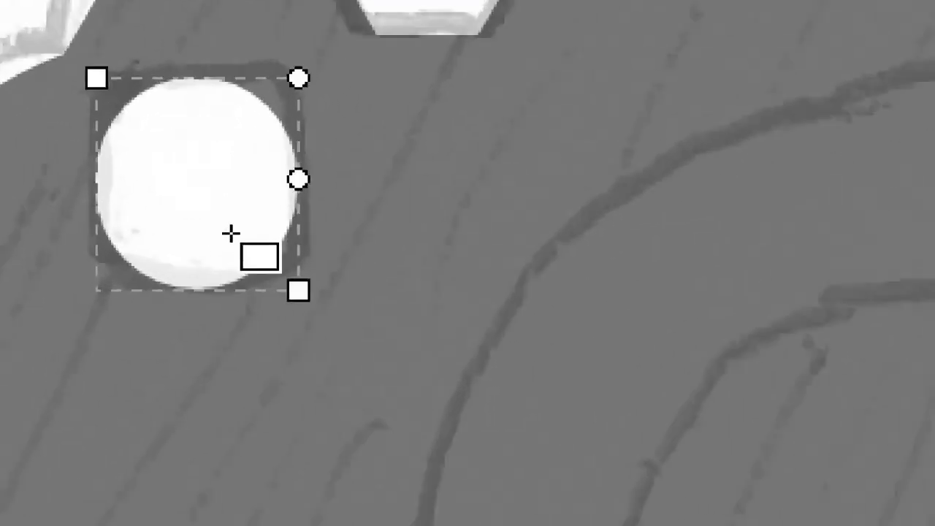
left_click_drag(298, 179, 303, 109)
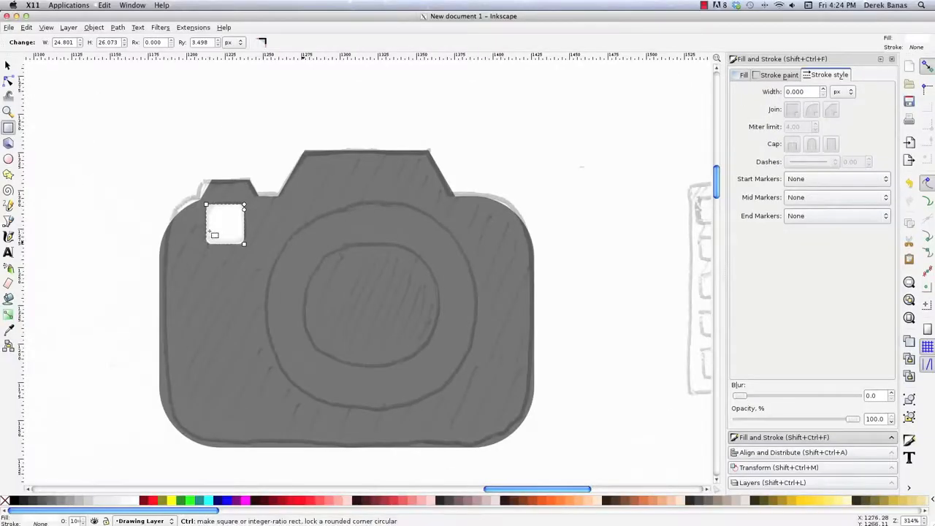
- Cut the small white window out of the camera body with Difference
key("s")
left_click_drag(115, 122, 617, 448)
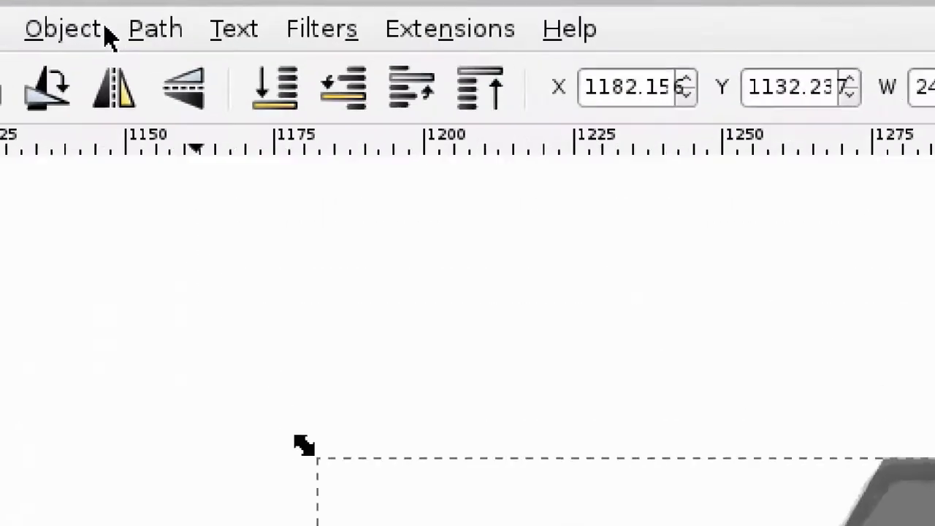
left_click(155, 28)
left_click(277, 299)
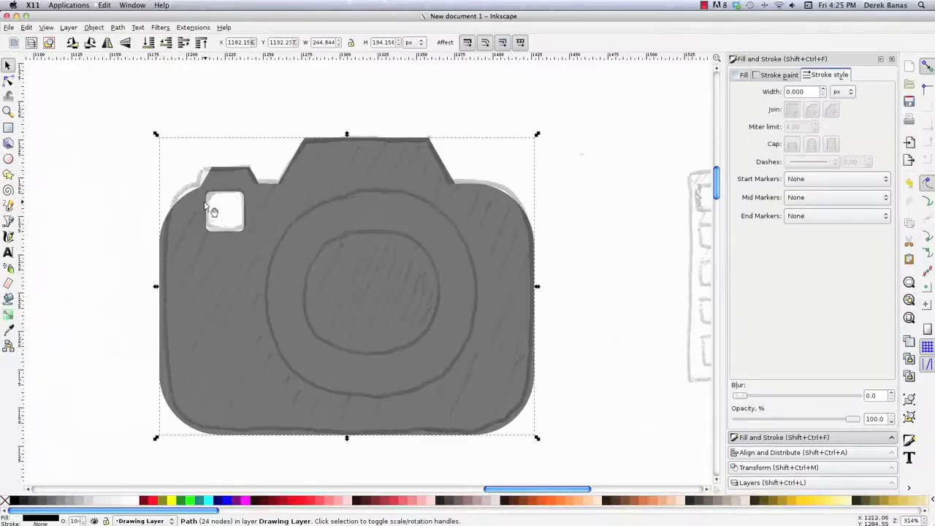
left_click(132, 216)
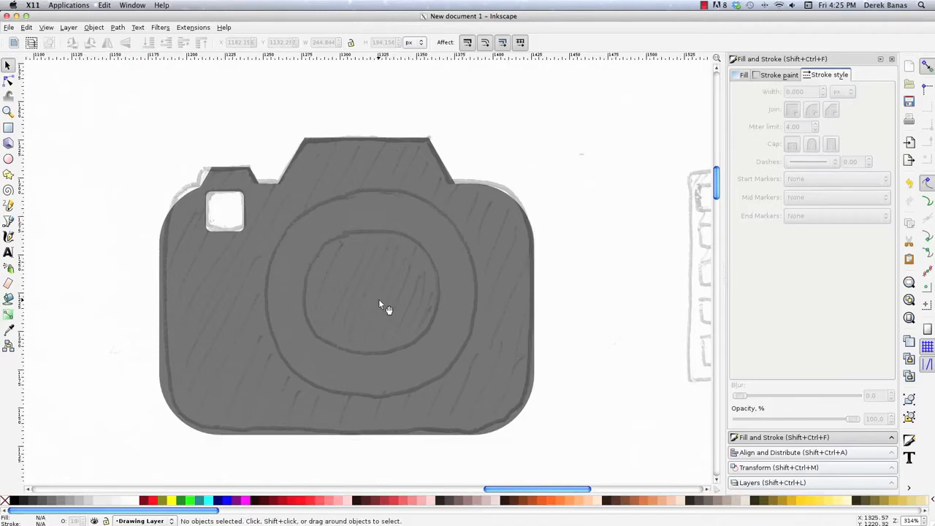
- Draw a circle from the lens centre over the sketched outer ring and cut it out of the camera body with Difference
key("e")
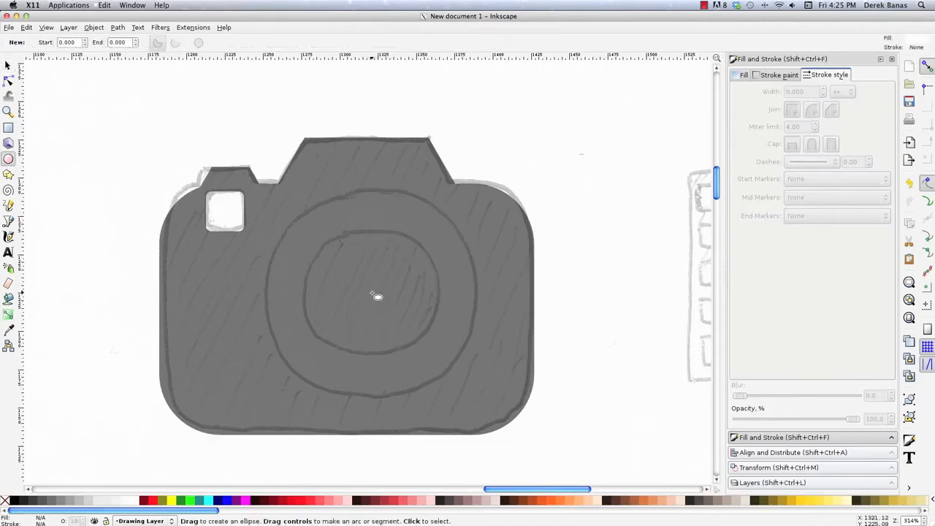
left_click_drag(372, 294, 485, 397)
left_click(8, 66)
left_click_drag(117, 111, 599, 461)
left_click(115, 27)
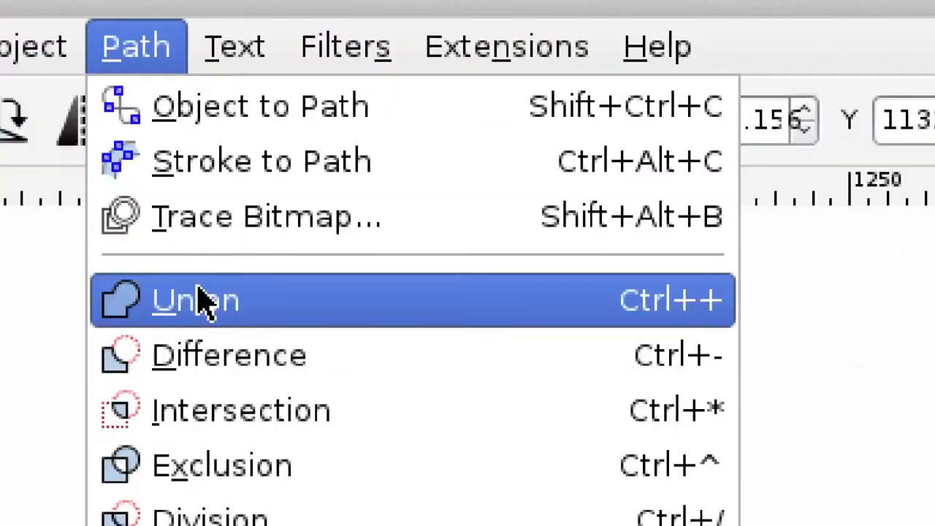
left_click(203, 351)
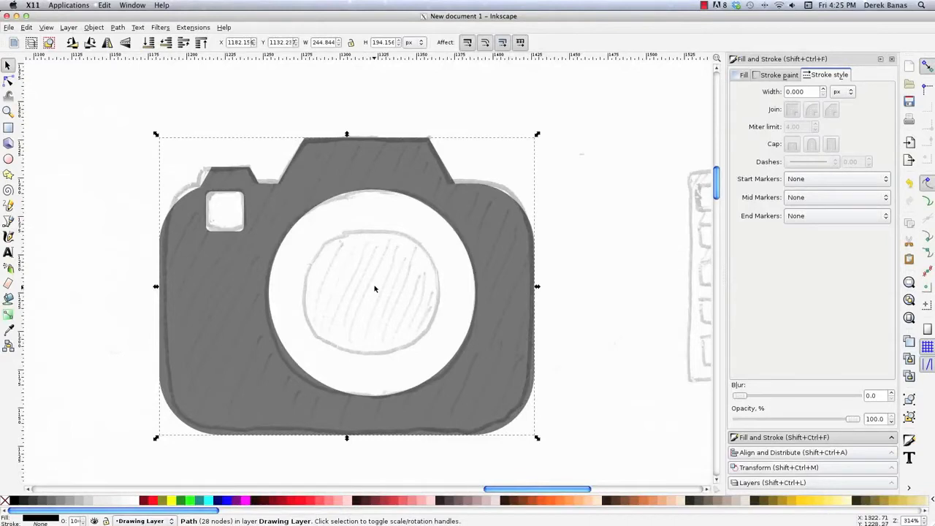
left_click(583, 262)
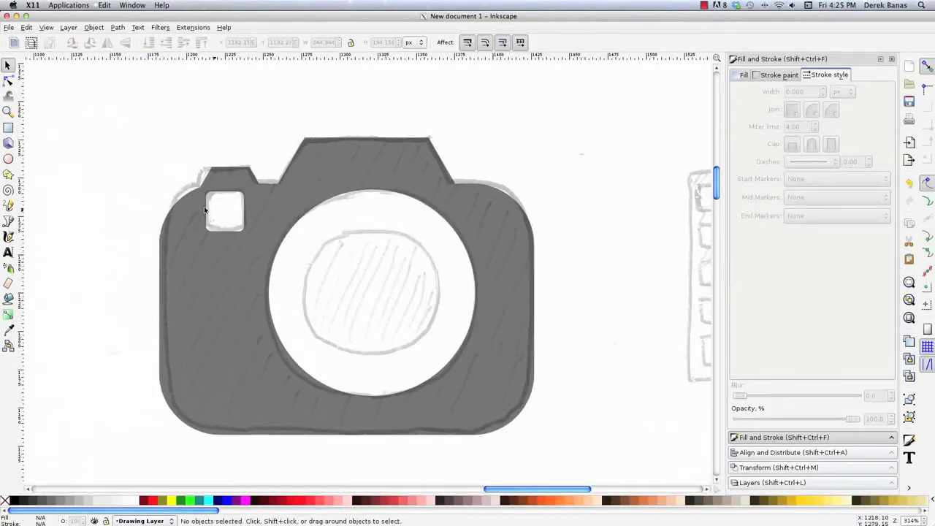
- Draw a smaller black-filled circle centred in the lens opening and group it with the camera body
left_click(8, 160)
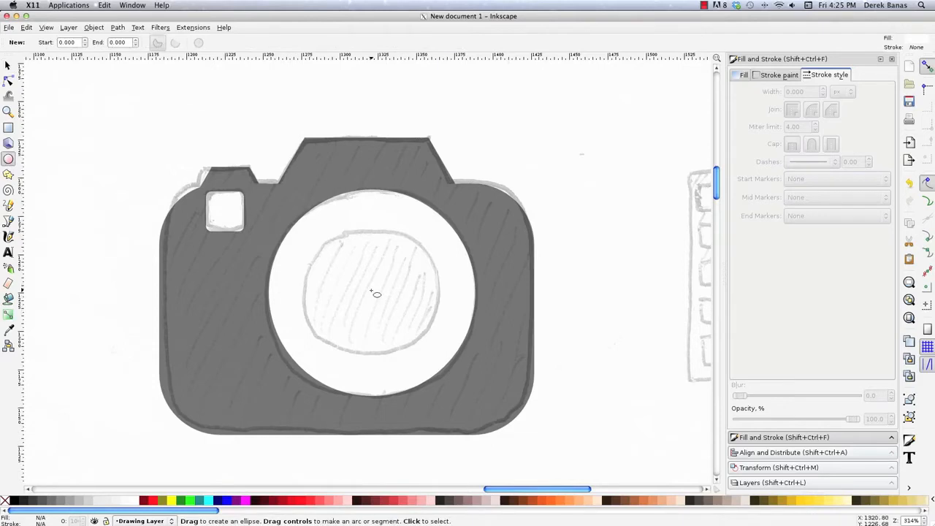
left_click_drag(374, 294, 474, 377)
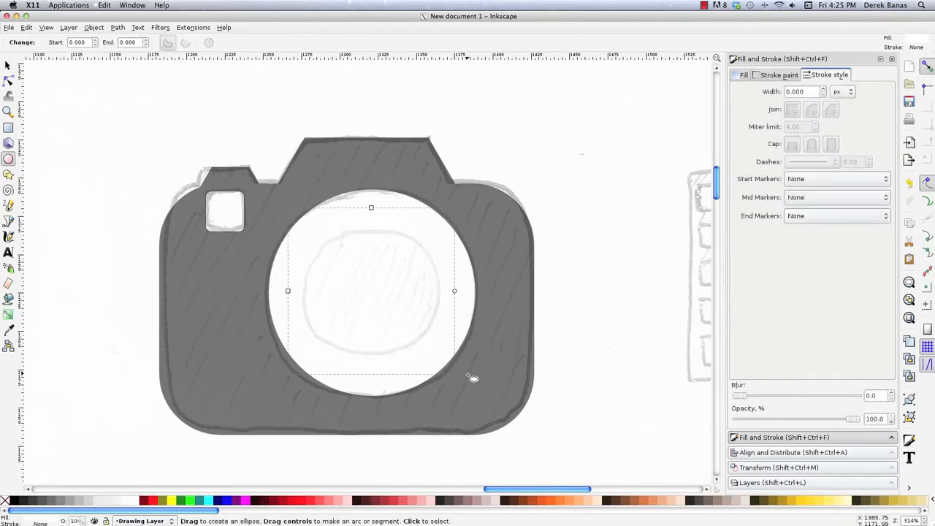
key("s")
left_click_drag(115, 100, 584, 459)
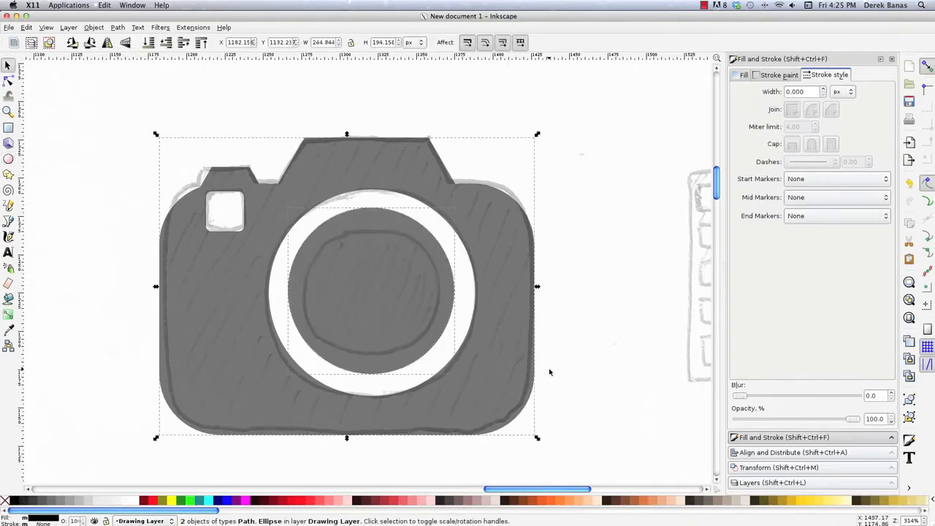
key("ctrl")
key("ctrl+g")
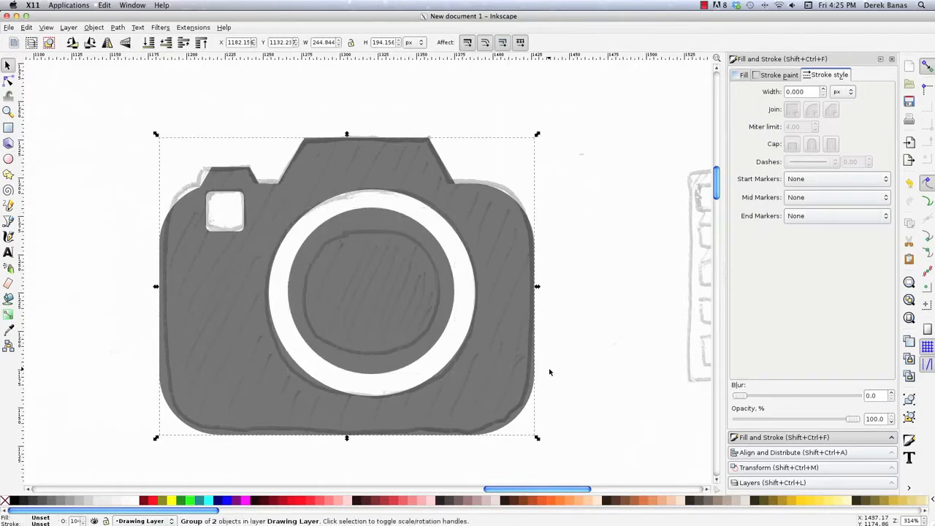
left_click(633, 199)
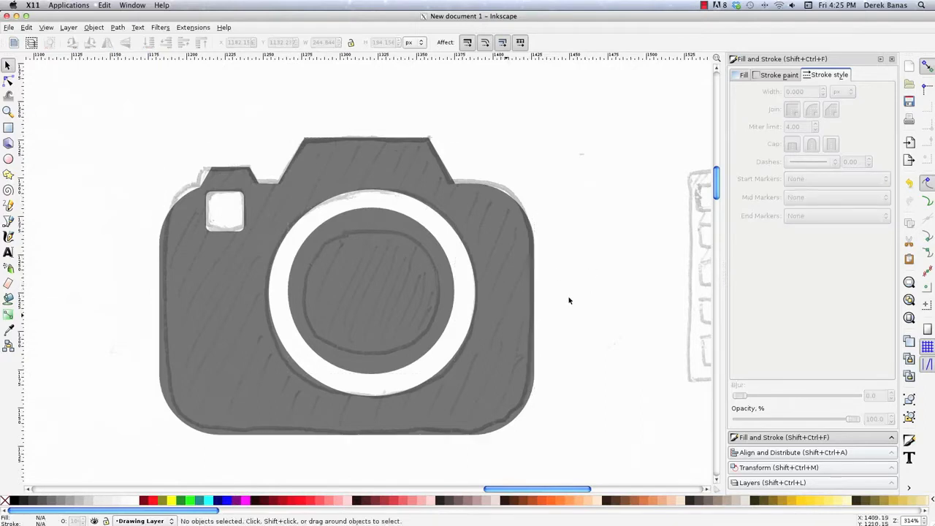
- Draw a black rectangle about 159 by 141 px over the film strip sketch, with corners rounded about 3.5 px
left_click_drag(508, 491, 576, 492)
key("z")
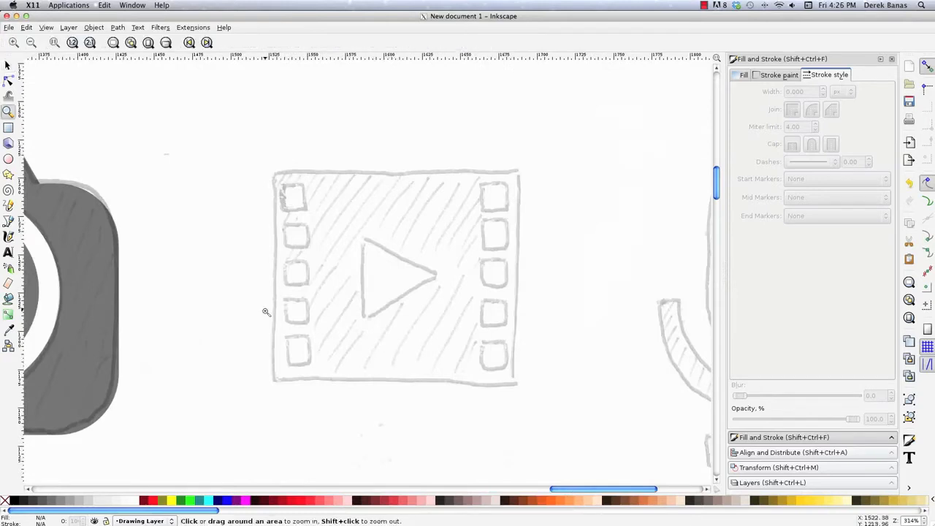
left_click(266, 309, "shift")
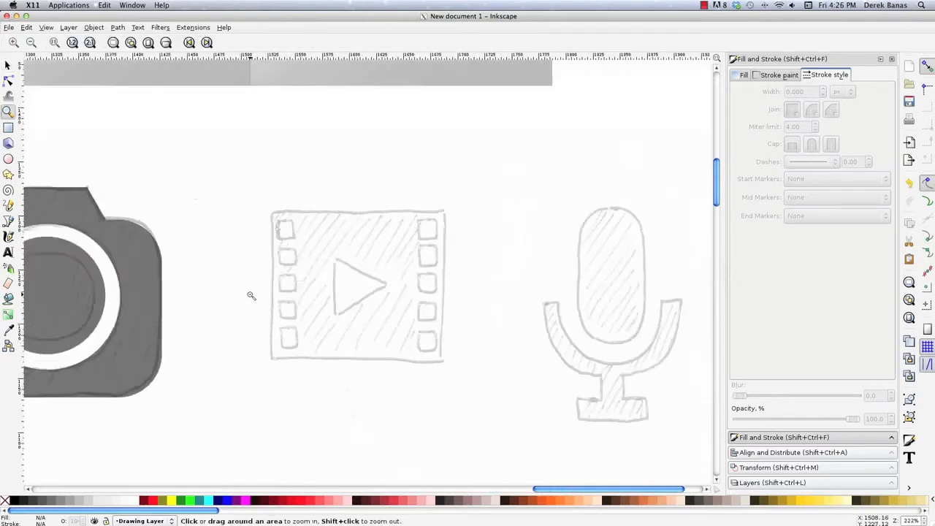
left_click(250, 295, "shift")
left_click(250, 295, "shift")
left_click_drag(445, 490, 282, 489)
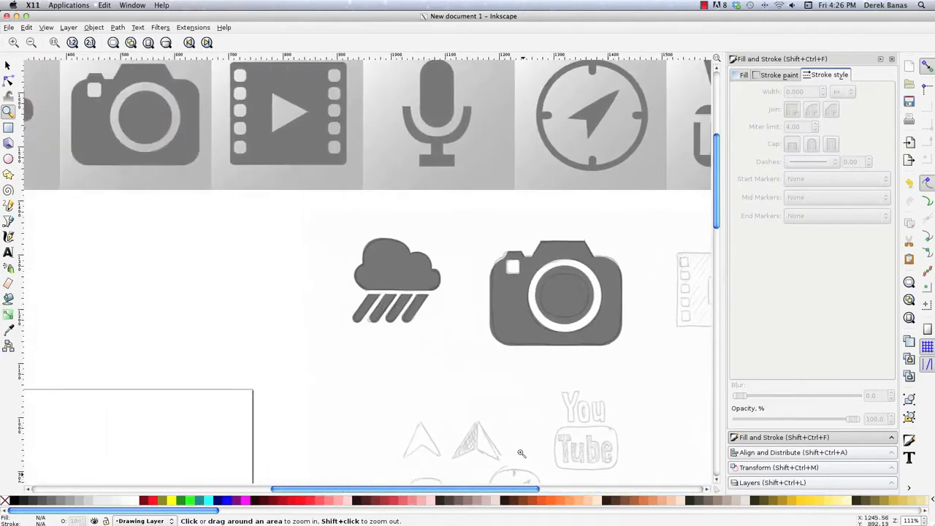
left_click_drag(517, 491, 638, 490)
left_click_drag(349, 233, 471, 343)
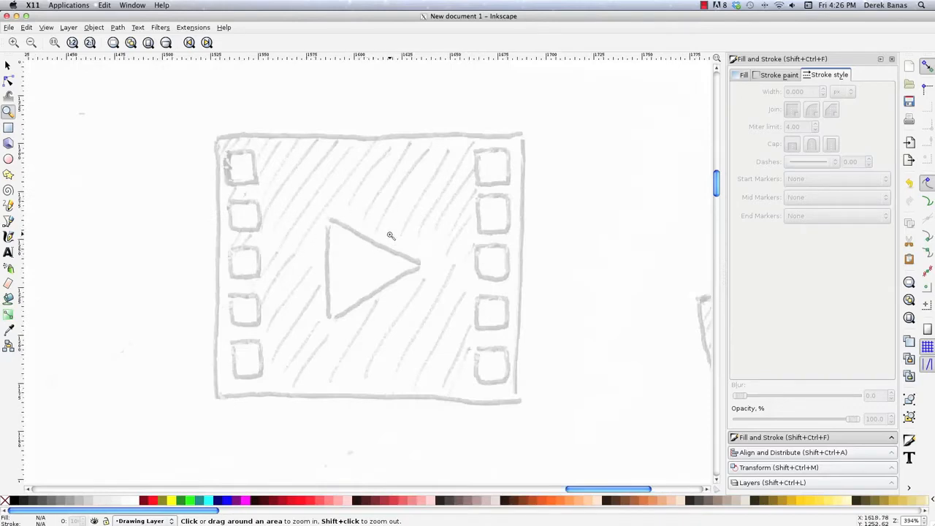
key("r")
mouse_move(214, 134)
left_mouse_down()
mouse_move(532, 372)
mouse_move(519, 403)
left_mouse_up()
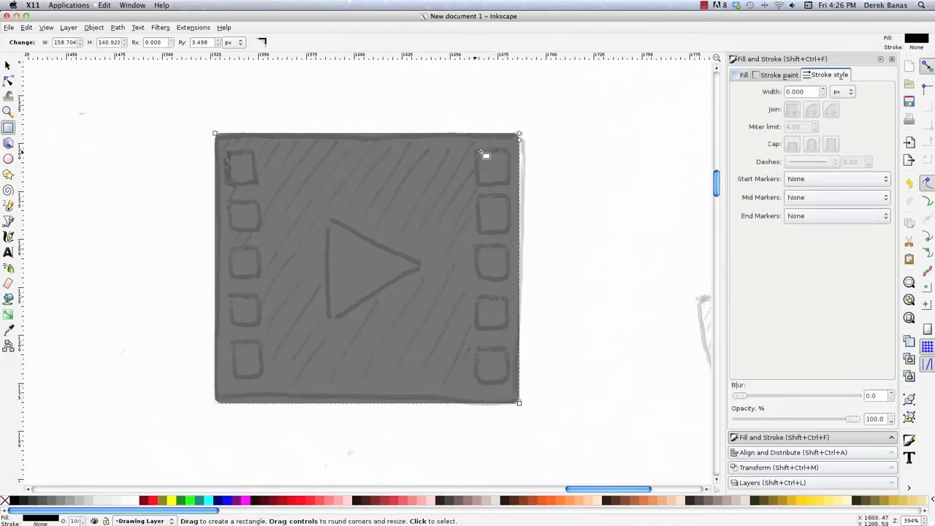
- Stretch the film strip rectangle's right edge to a width of about 160 px to match the sketch
left_click(8, 65)
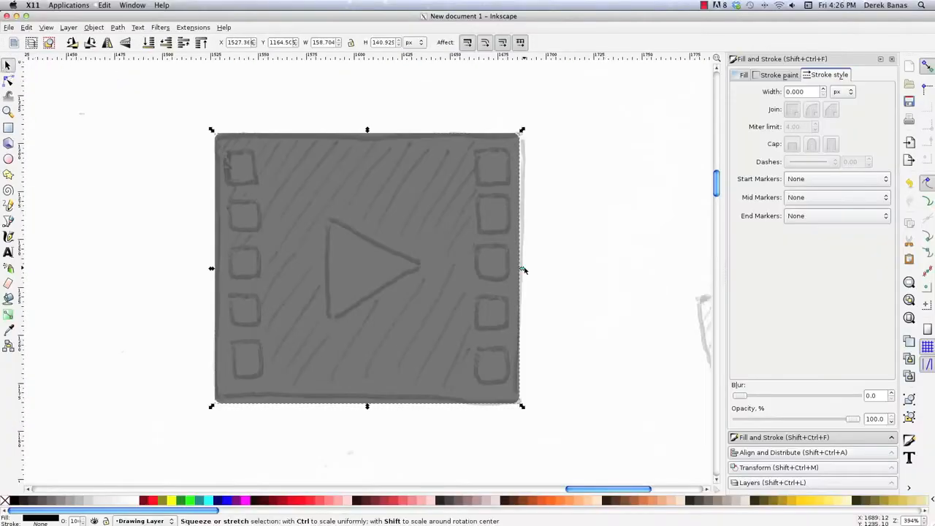
left_click_drag(522, 269, 530, 275)
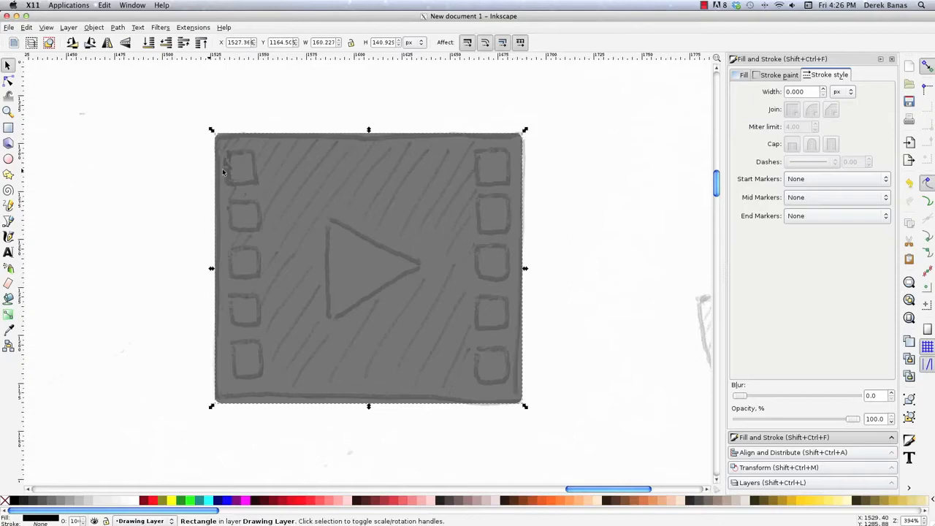
left_click(182, 228)
- Draw a rounded square about 17 px wide over the film strip's upper-left perforation and fill it white
key("r")
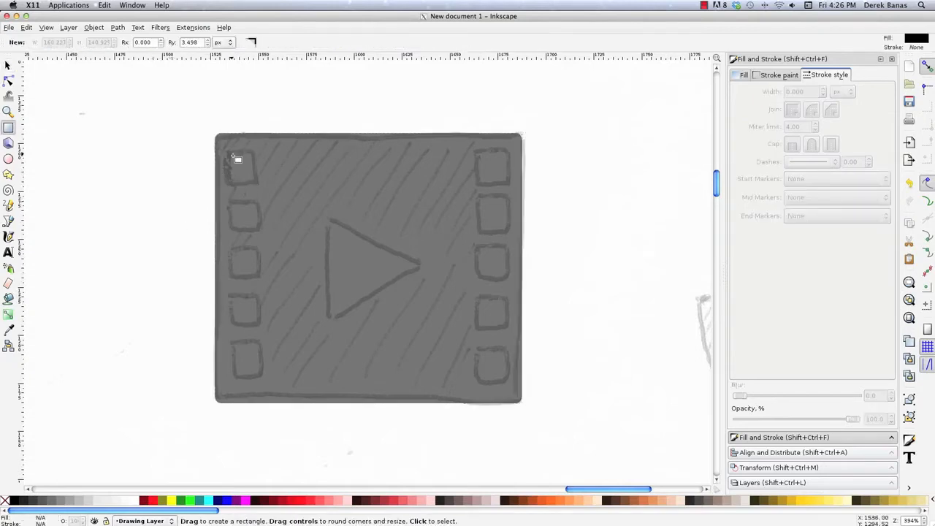
left_click_drag(225, 152, 259, 185)
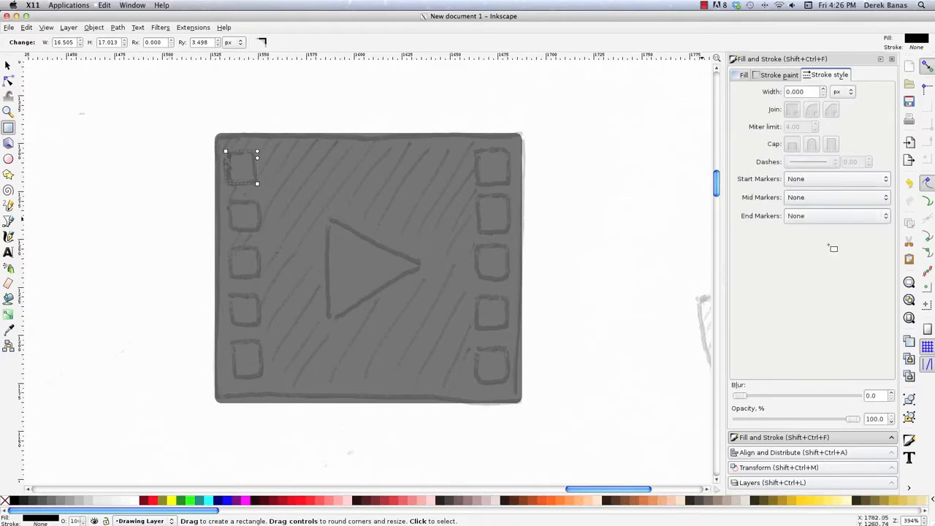
left_click(136, 501)
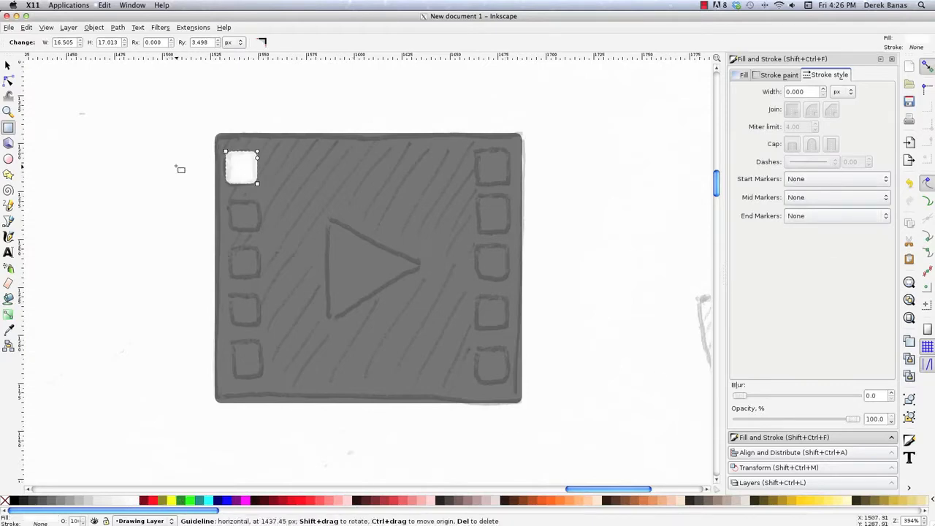
- Place four copies of the white square straight down the film strip's left side, one over each remaining sketched perforation
key("s")
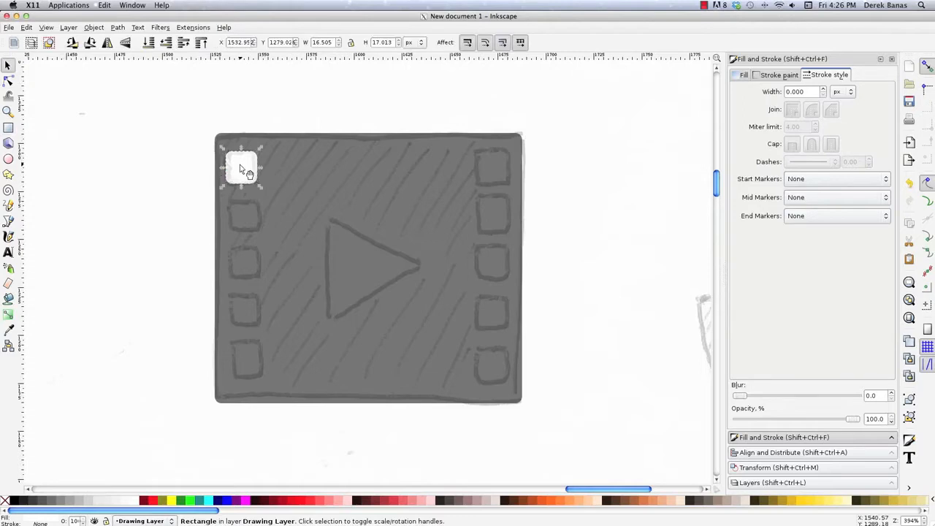
key("ctrl")
key("alt")
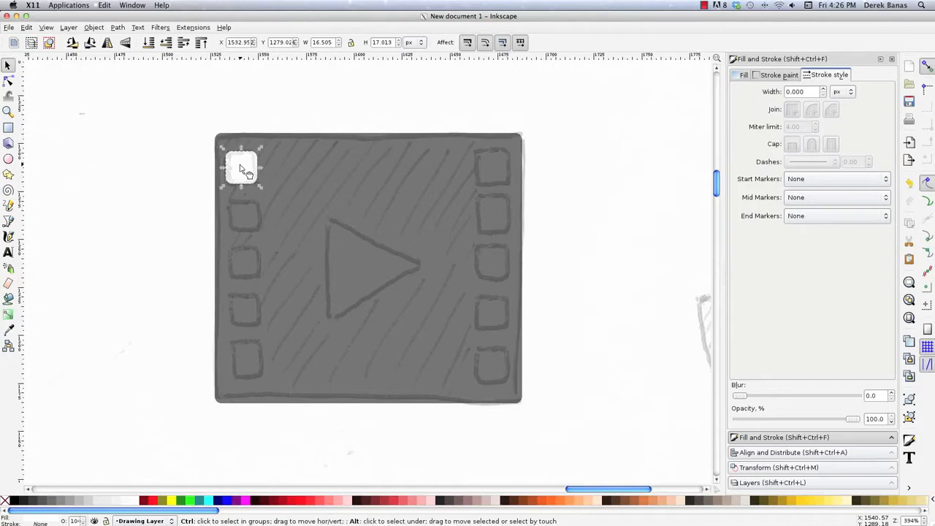
left_click_drag(243, 170, 250, 365)
key("space")
key("space")
key("space")
left_click(250, 365)
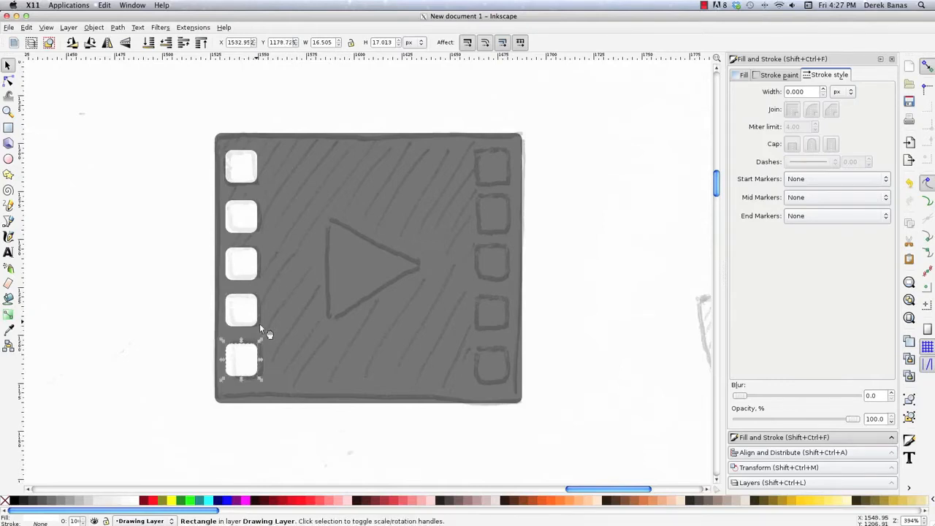
- Distribute the film strip's five left-side white squares evenly in the vertical direction and place a copy of the column over the right-side perforations
left_click(243, 312, "shift")
left_click(245, 264, "shift")
left_click(243, 214, "shift")
left_click(250, 179, "shift")
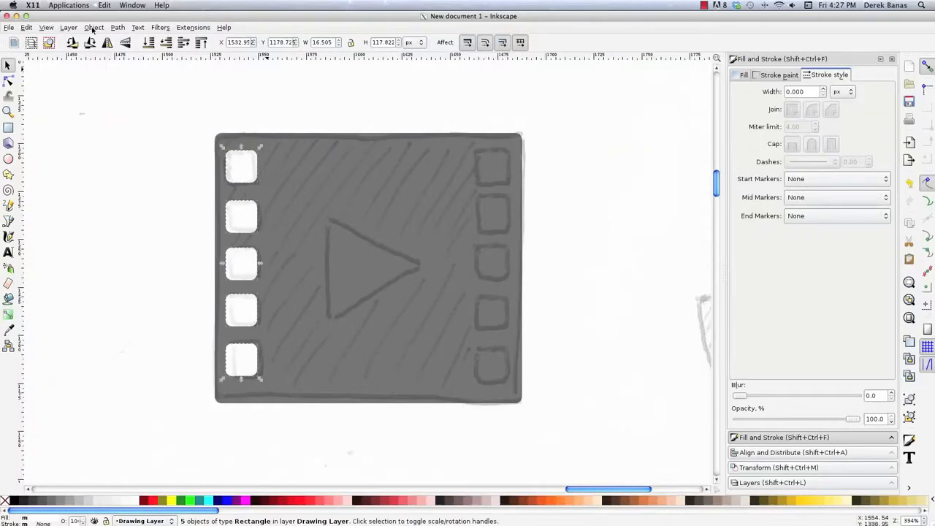
left_click(93, 29)
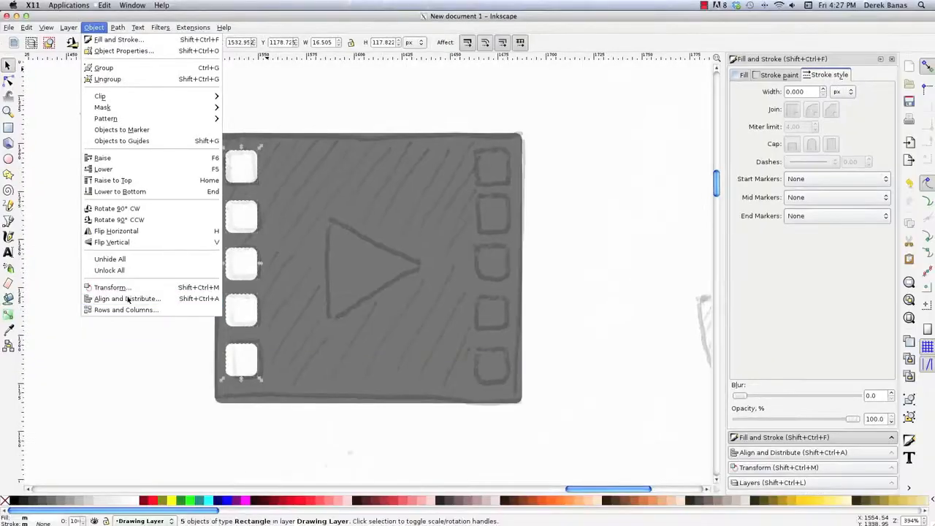
left_click(816, 371)
left_click(785, 452)
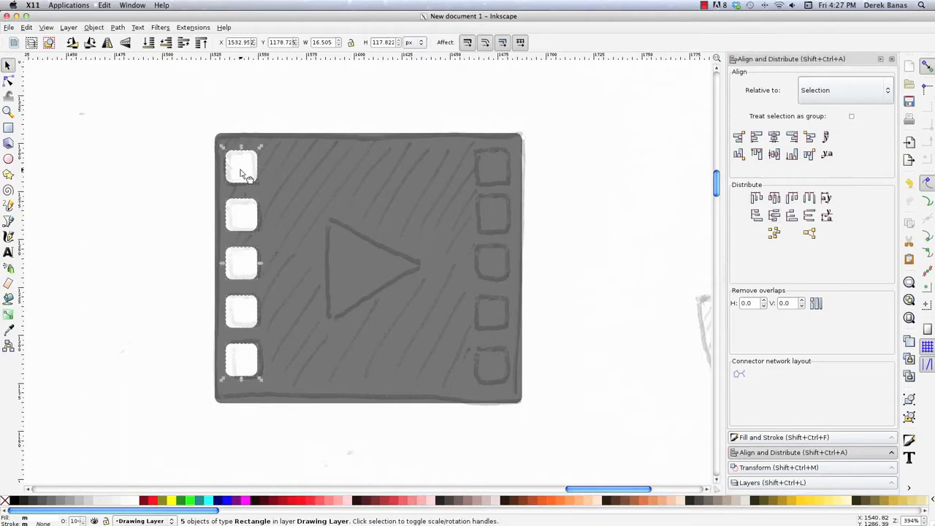
left_click_drag(243, 173, 496, 169)
key("Escape")
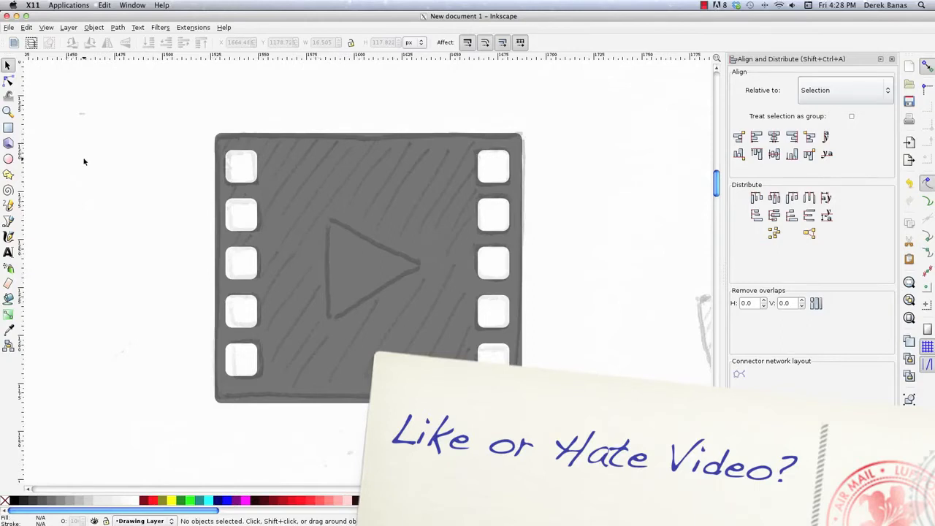
- Draw a closed triangle about 52 by 54 px over the sketched play symbol and fill it white
key("b")
left_click(326, 218)
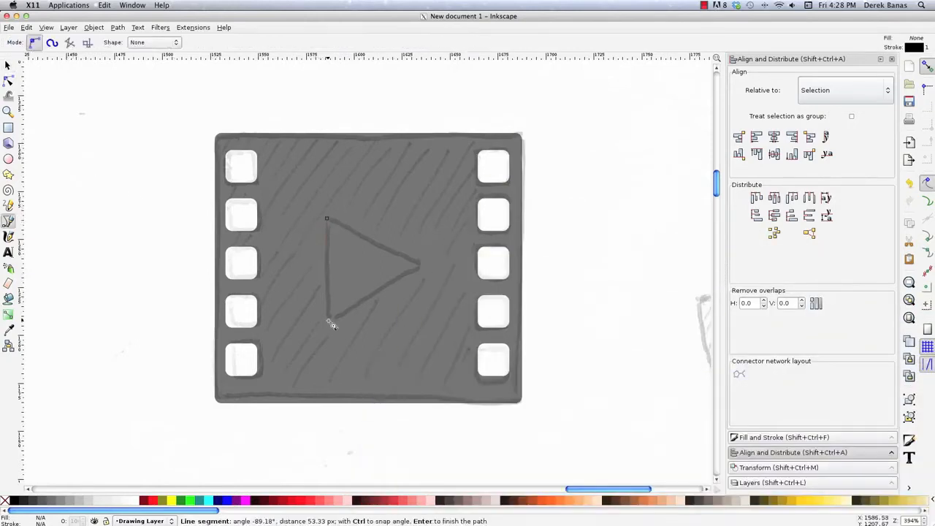
left_click(327, 319)
left_click(421, 264)
left_click(326, 218)
left_click(8, 65)
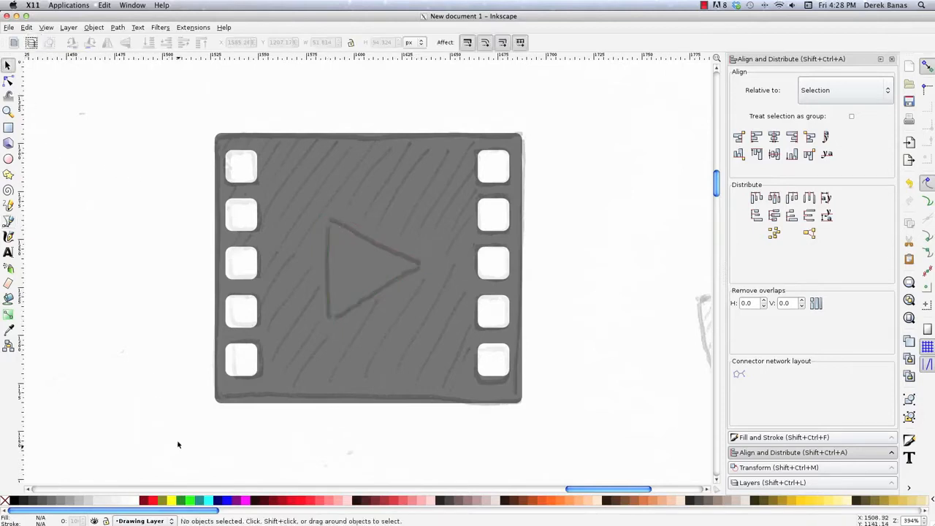
left_click(135, 500)
left_click(178, 121)
- Cut the upper two left-side squares out of the film strip rectangle with the Difference operation, one at a time
left_click(264, 183)
left_click(245, 168, "shift")
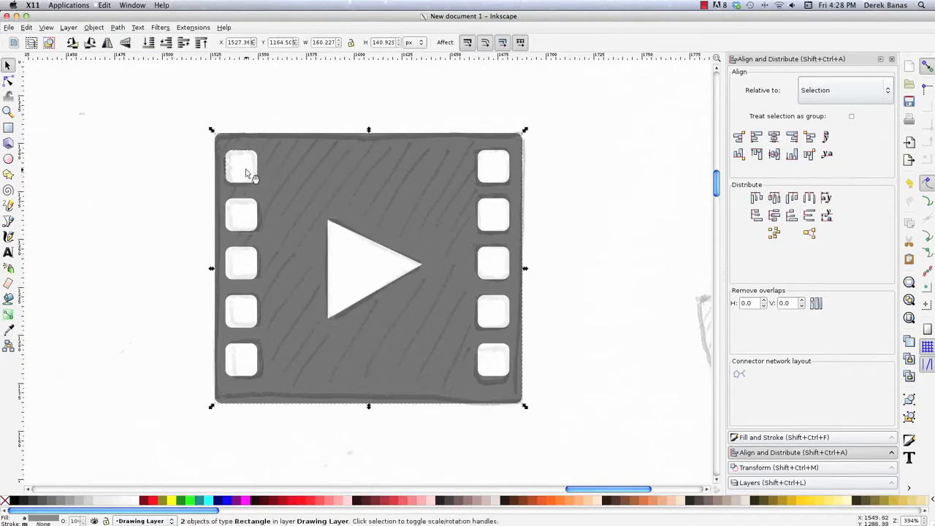
left_click(117, 28)
left_click(136, 89)
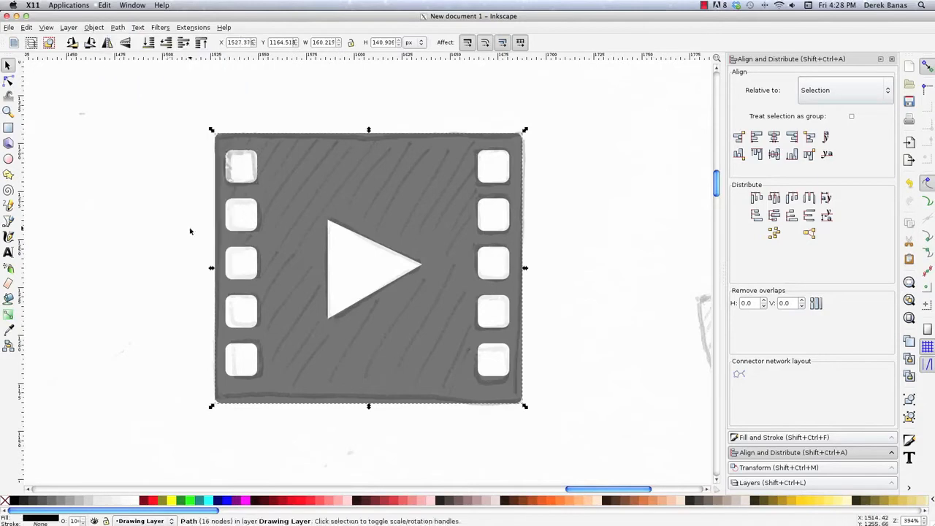
left_click(243, 215, "shift")
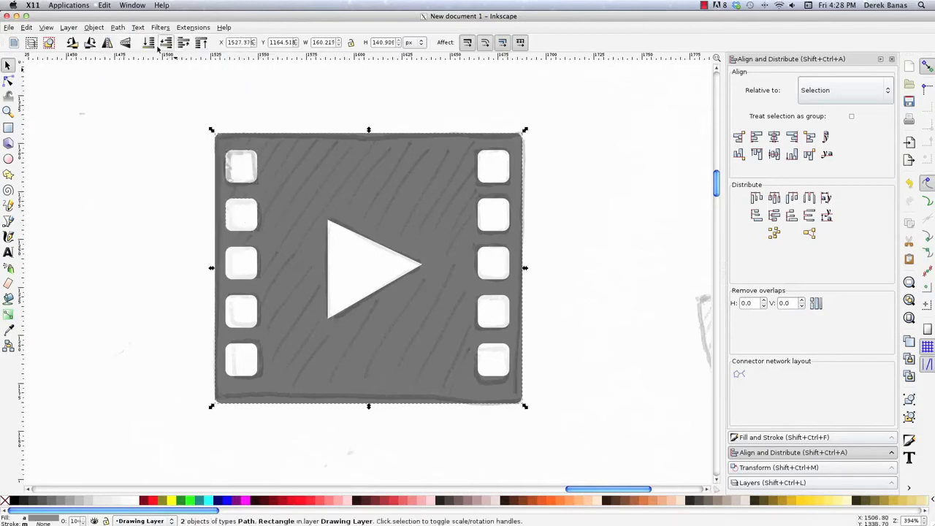
left_click(117, 28)
left_click(142, 90)
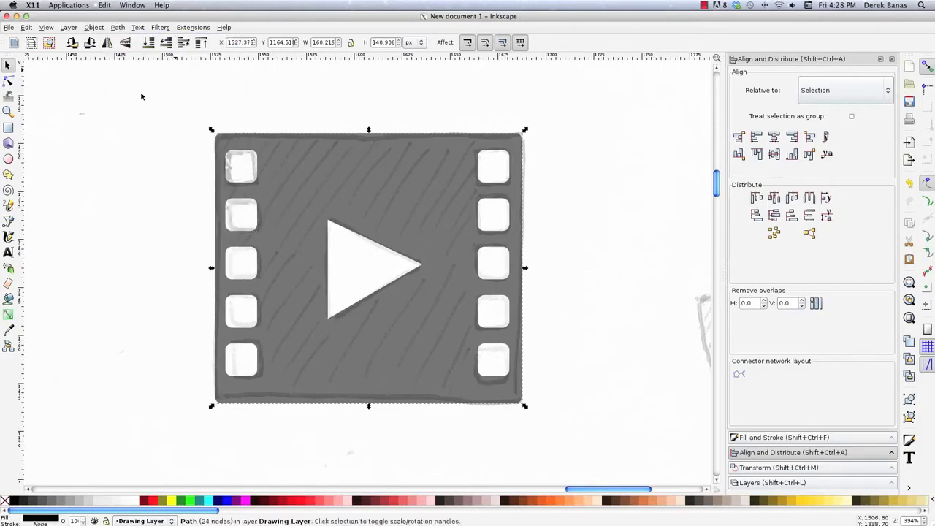
- Cut the remaining three left-side squares out of the film strip with the Difference operation
left_click(245, 260, "shift")
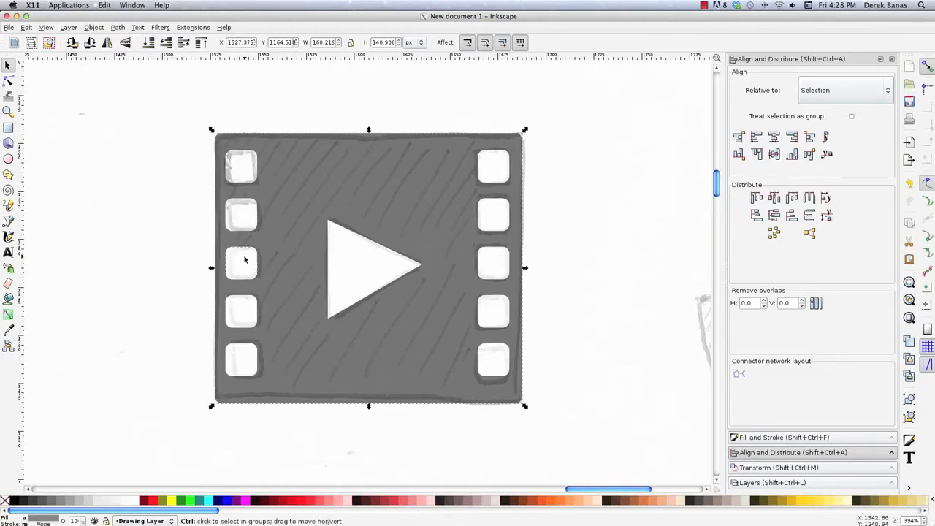
key("ctrl+minus")
left_click(239, 312, "shift")
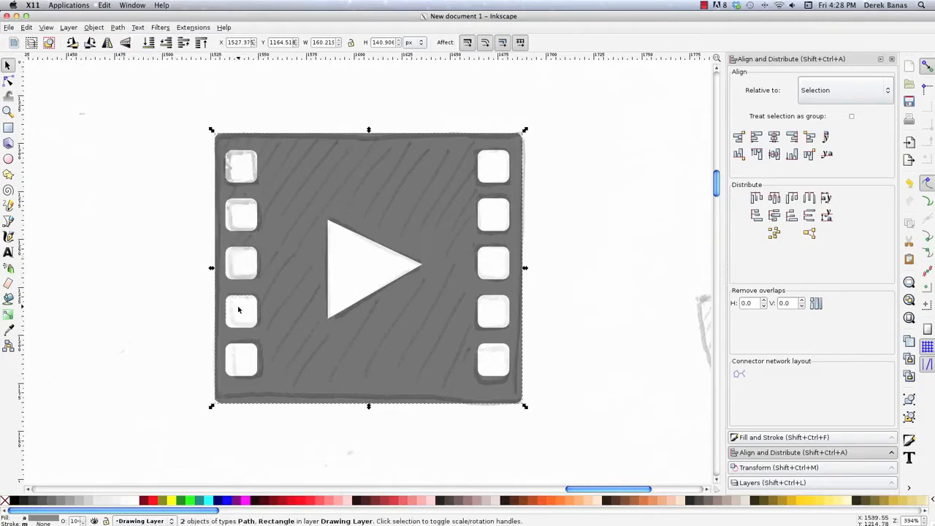
key("ctrl+minus")
left_click(239, 364, "shift")
key("ctrl+minus")
- Cut the five right-side squares and the play triangle out of the film strip with the Difference operation
left_click(497, 165, "shift")
key("ctrl+minus")
left_click(485, 209, "shift")
key("ctrl+minus")
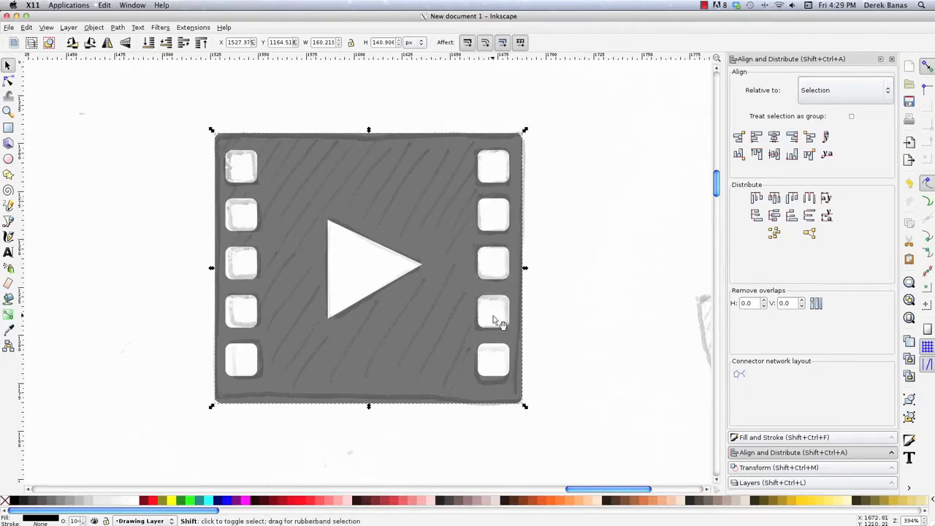
left_click(365, 264, "shift")
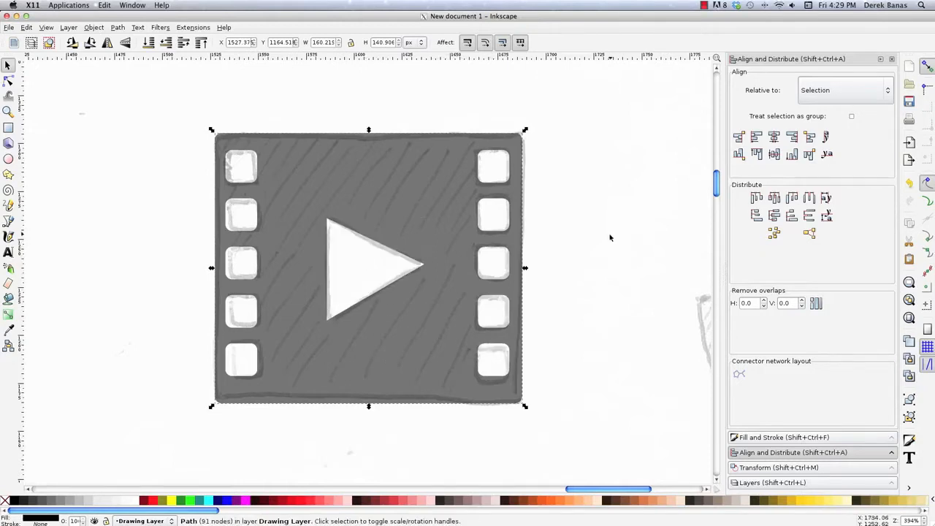
left_click(568, 206)
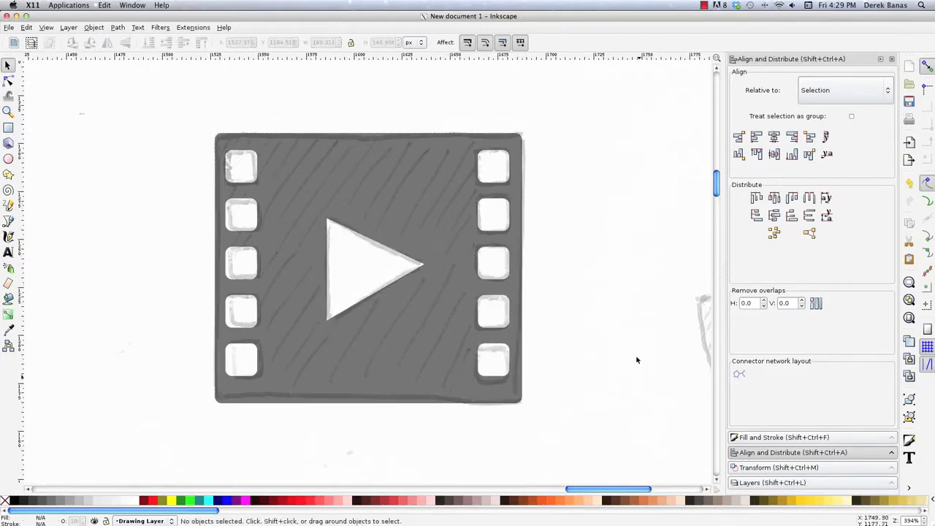
- Draw a black rectangle about 59 by 126 px over the microphone sketch's head and nudge it left to centre it on the sketch
left_click_drag(603, 487, 653, 490)
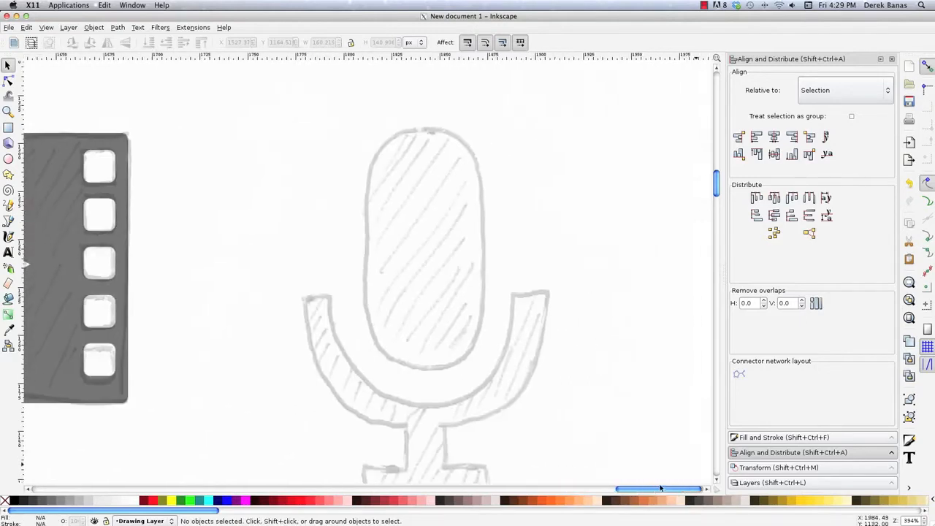
left_click(718, 480)
left_click(717, 481)
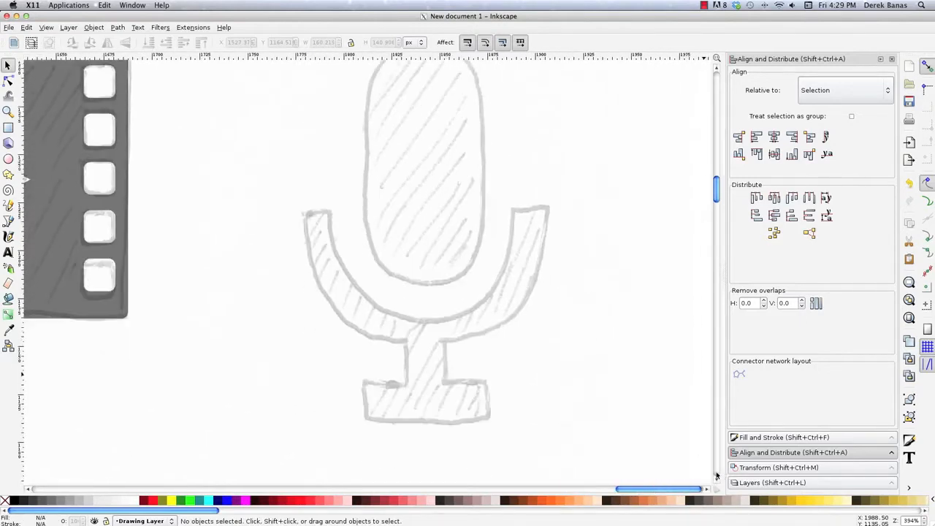
left_click(716, 68)
key("r")
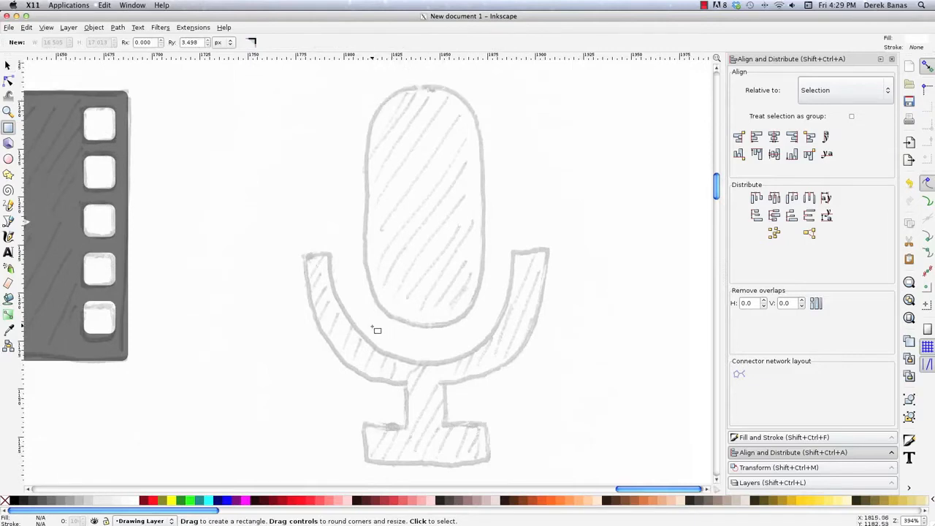
left_click_drag(376, 330, 488, 87)
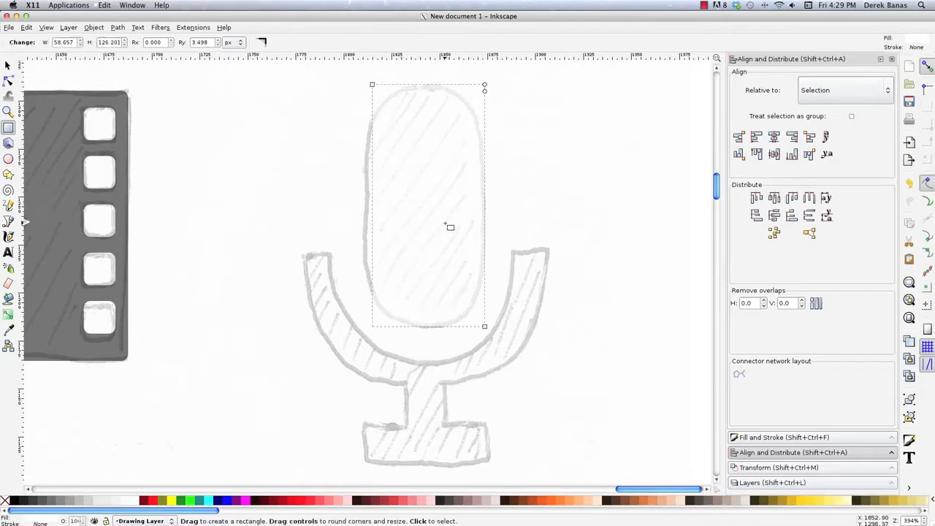
left_click(17, 501)
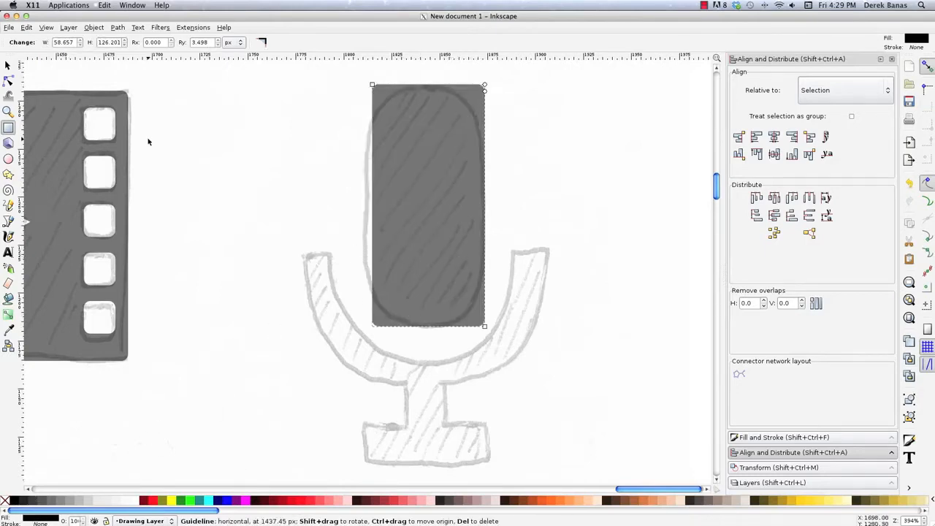
key("s")
key("Left")
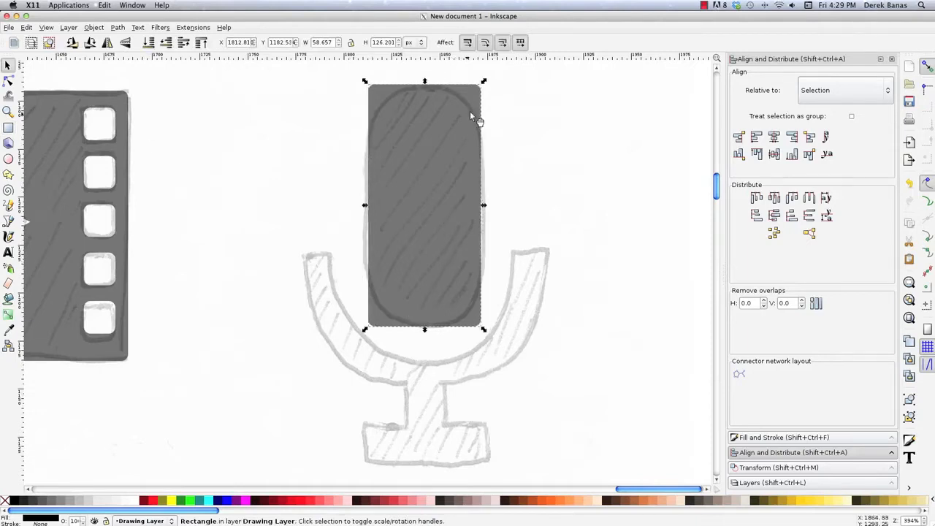
- Round the microphone head rectangle's corners to a vertical radius of about 27.6 px, matching the sketched capsule shape
key("r")
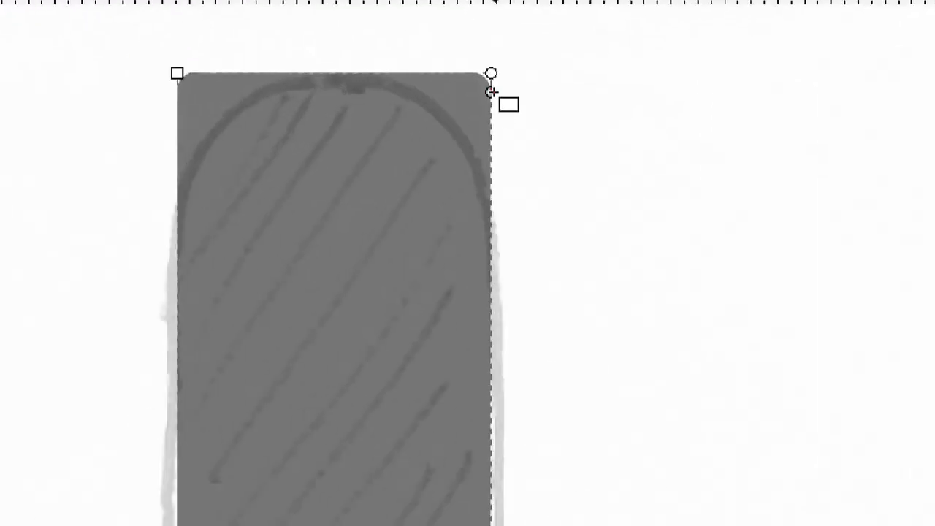
left_click_drag(480, 92, 481, 120)
left_click_drag(491, 173, 489, 219)
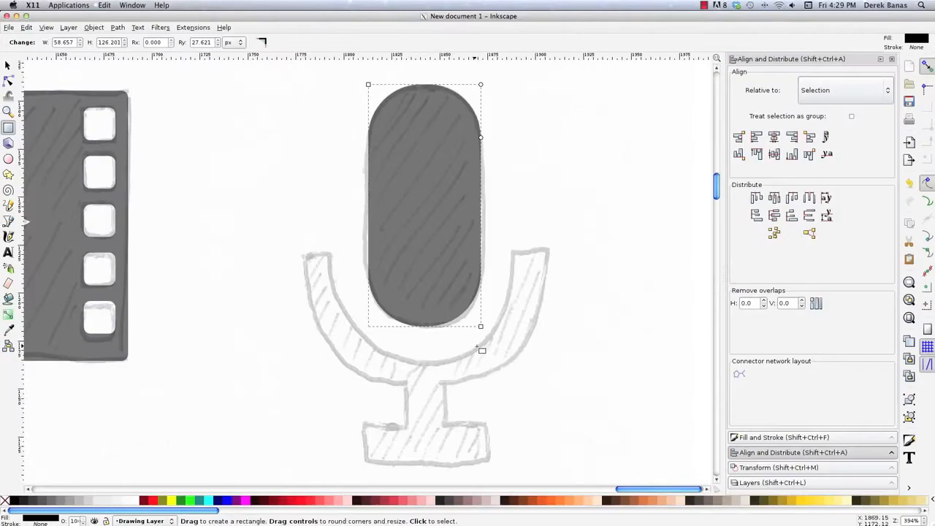
left_click(7, 65)
left_click(180, 107)
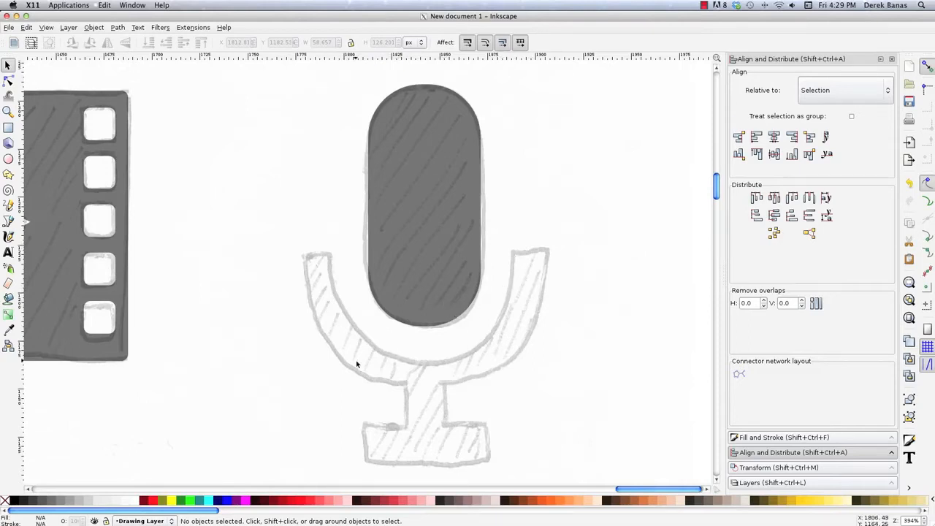
- Trace the microphone's U-shaped cradle with the Pen tool, beginning with the straight edge across the tip of its left arm
key("b")
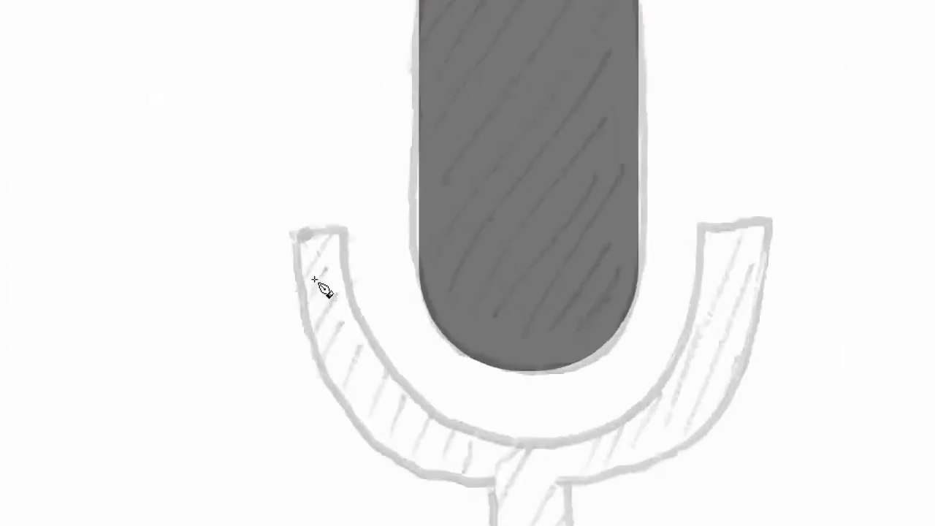
left_click(292, 229)
left_click(347, 229)
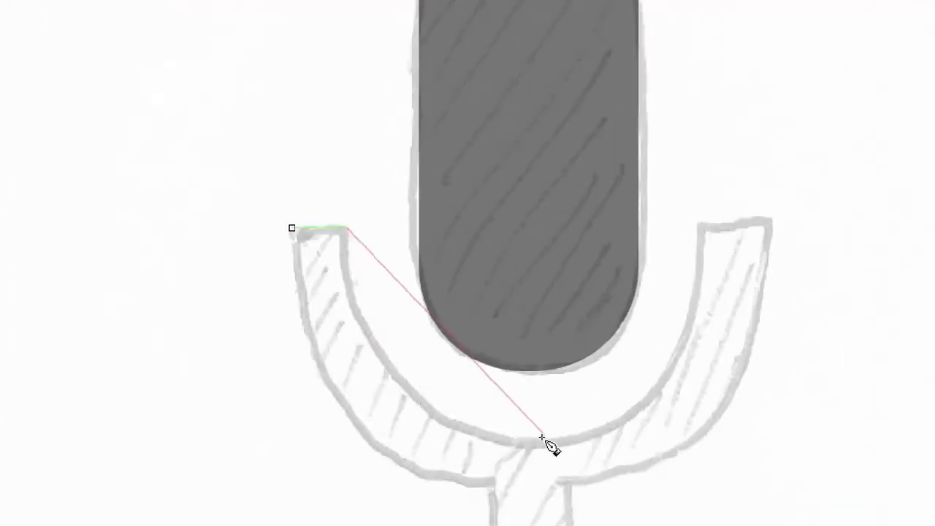
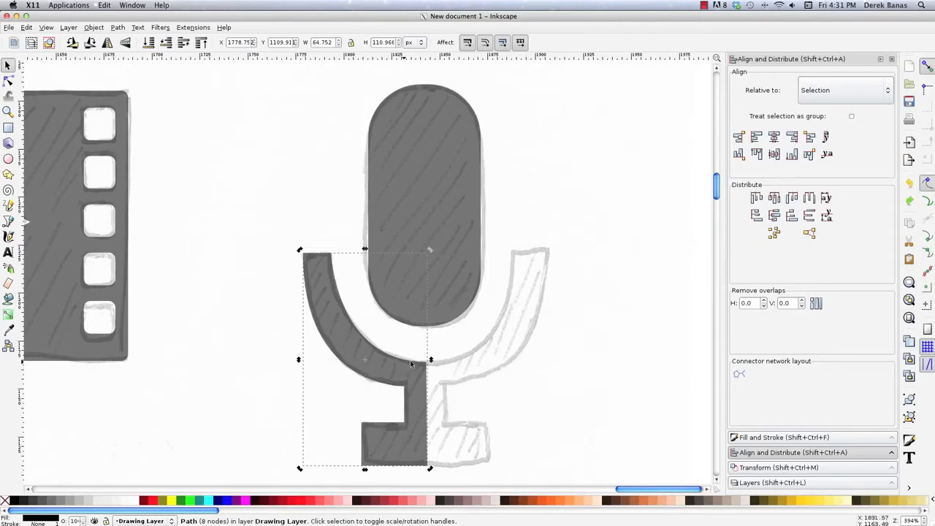
- Duplicate the left half of the microphone stand, flip the copy horizontally and fit it against the original as the right half
left_click_drag(391, 364, 430, 371)
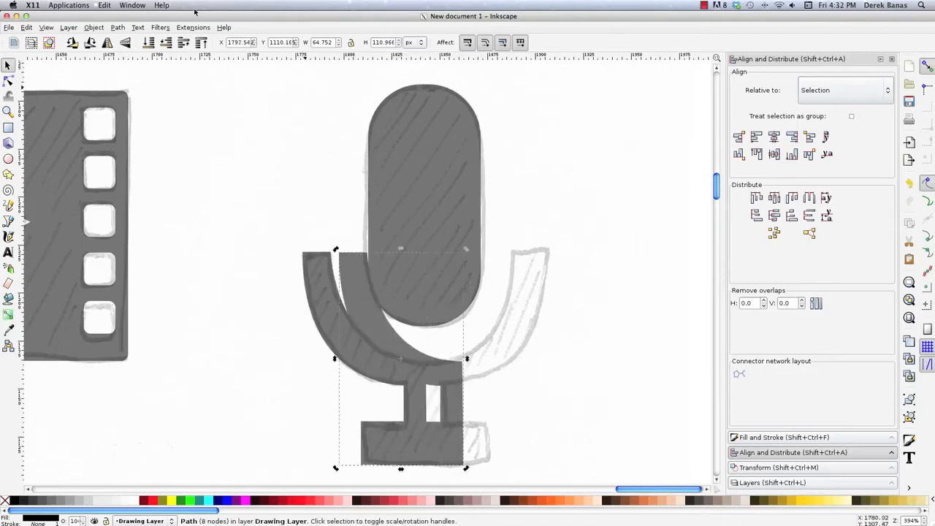
left_click(92, 28)
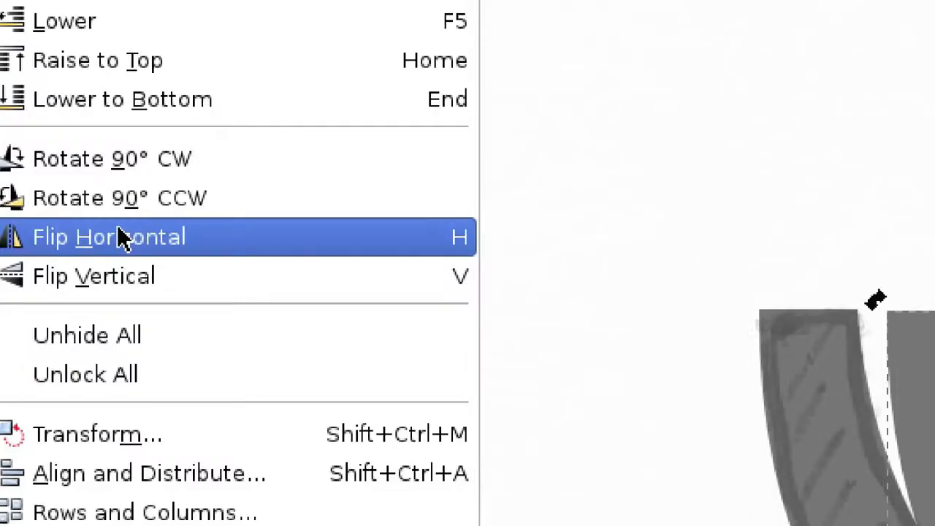
left_click(117, 231)
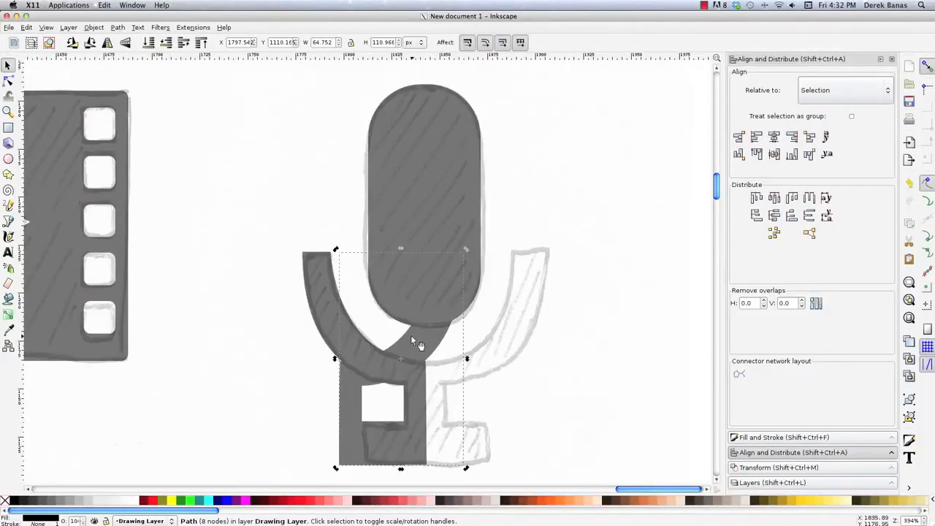
left_click_drag(413, 338, 503, 343)
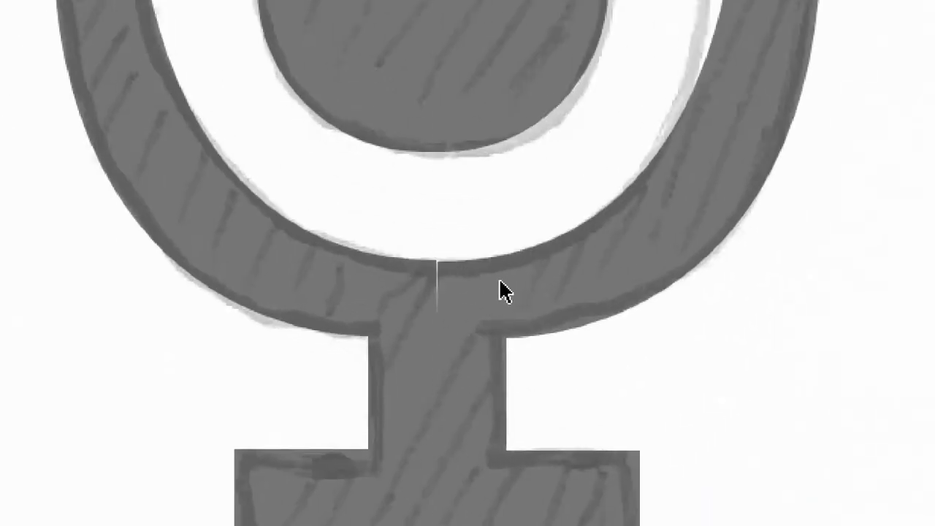
left_click(504, 293)
key("Left")
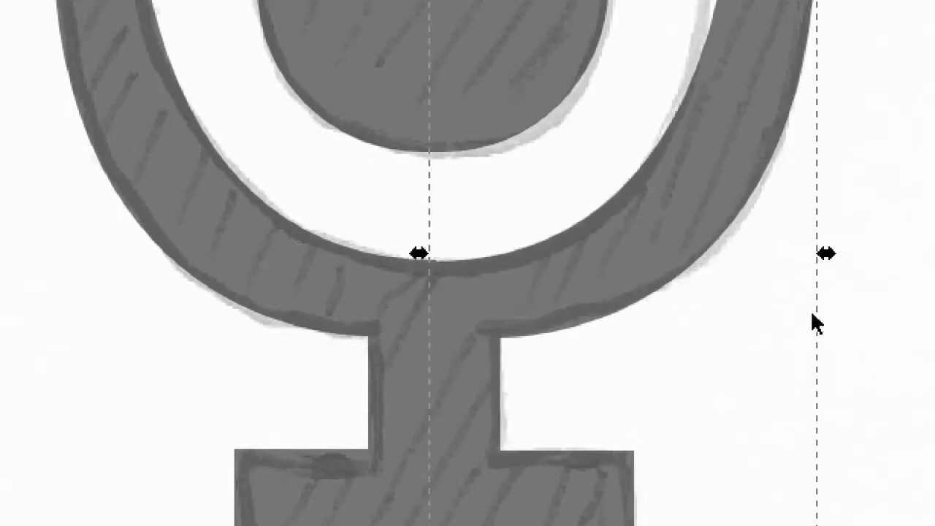
left_click(838, 289)
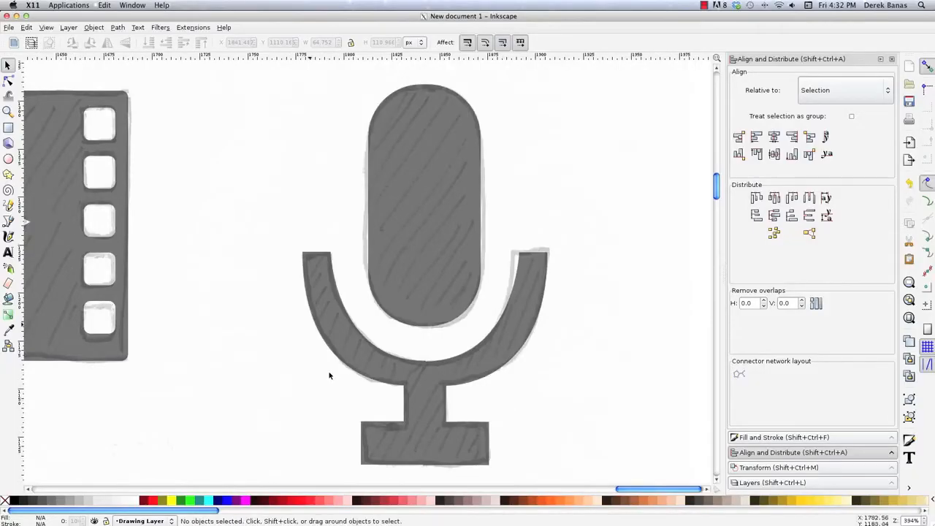
- Merge the two stand halves into one path with Union and check the node where they join on the cradle's inner curve
left_click_drag(272, 227, 608, 482)
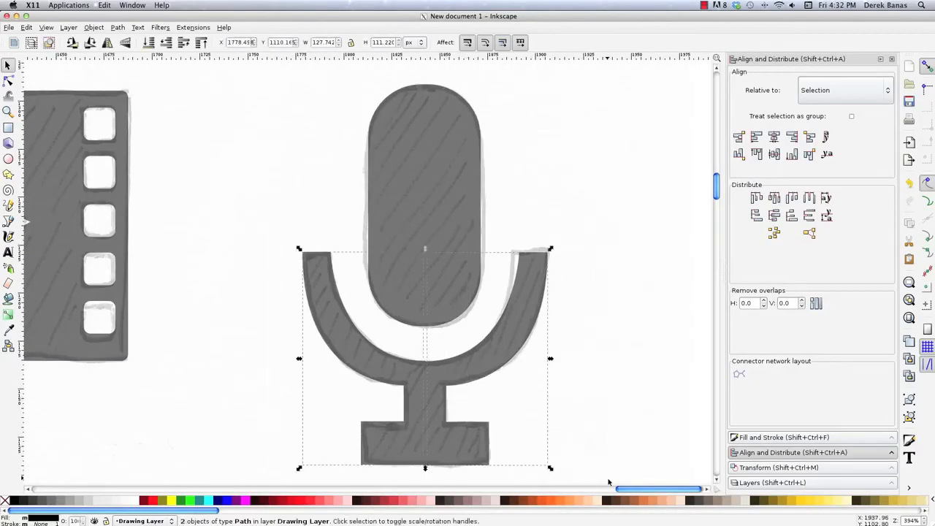
left_click(116, 28)
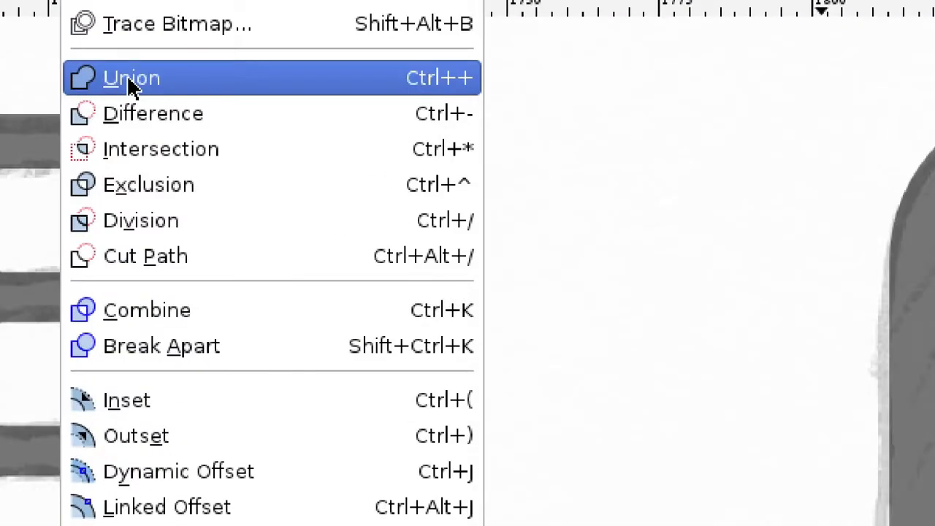
left_click(130, 79)
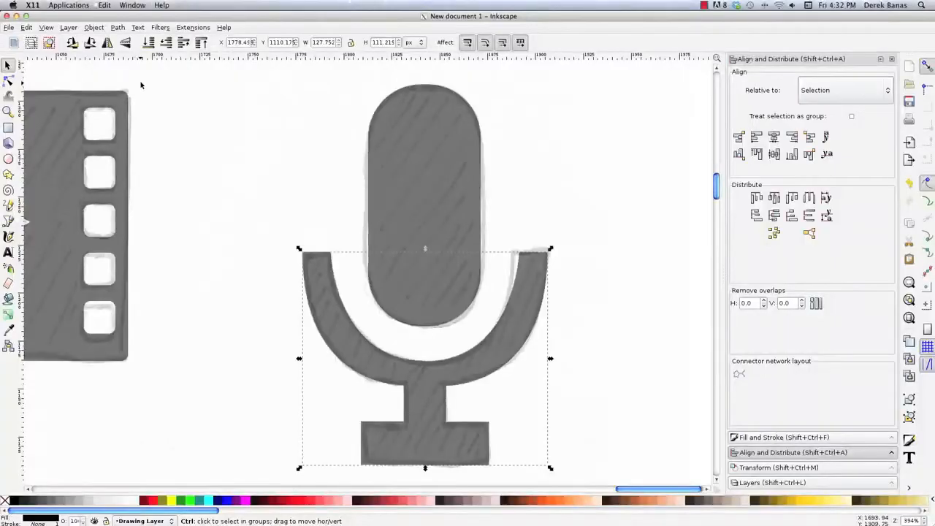
key("Escape")
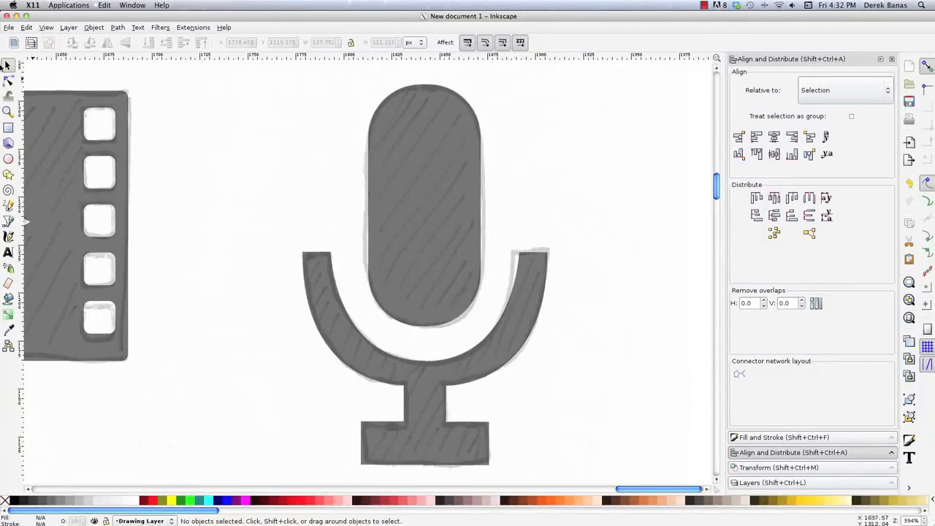
left_click(8, 81)
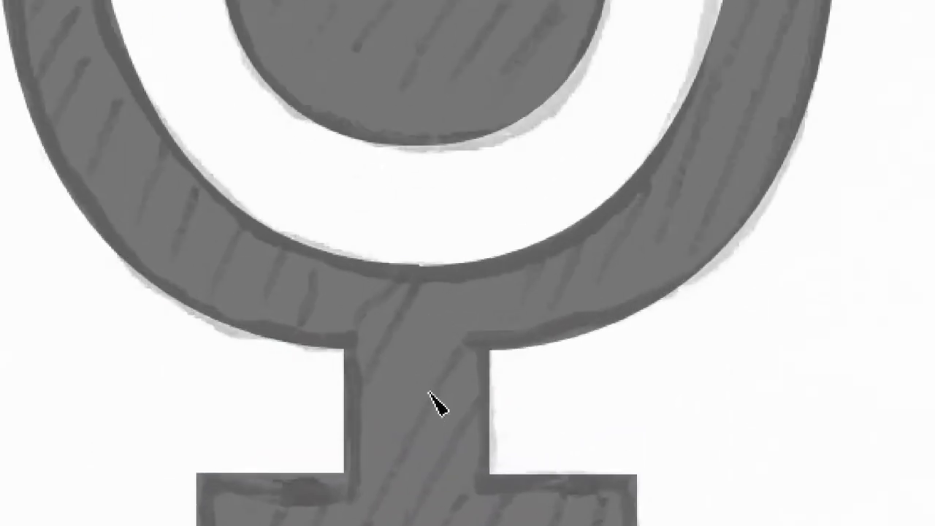
left_click(434, 404)
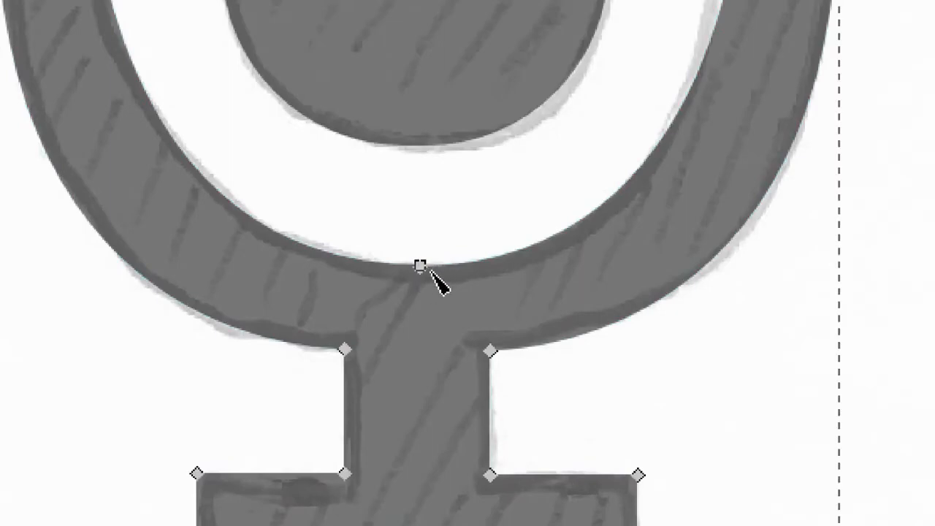
left_click(420, 267)
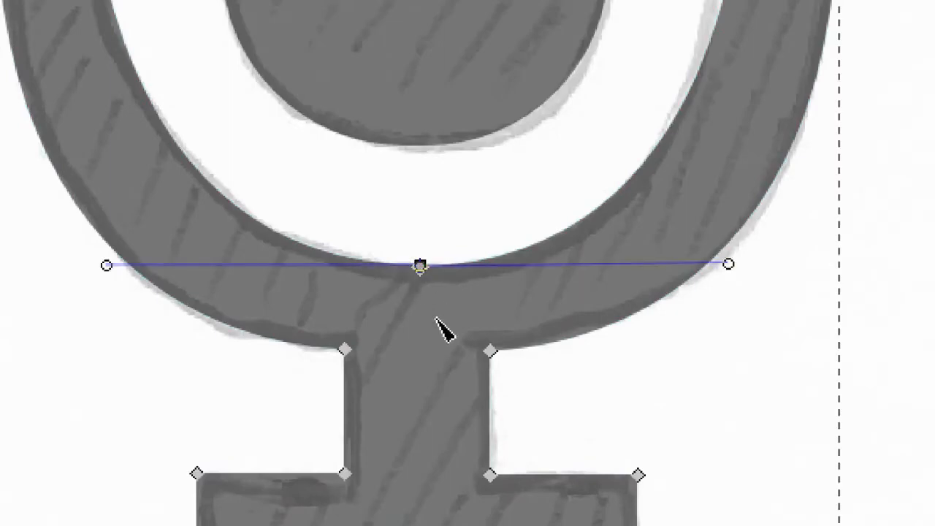
left_click(569, 415)
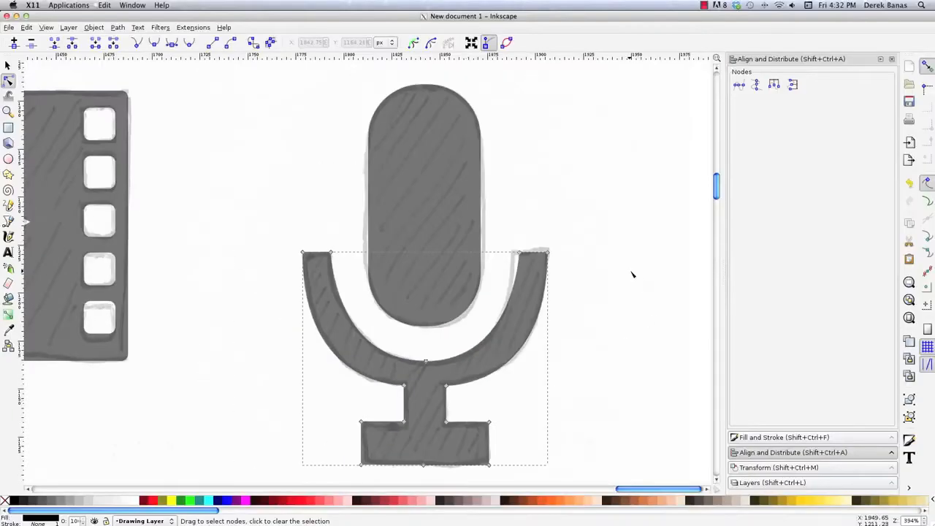
left_click(632, 275)
key("s")
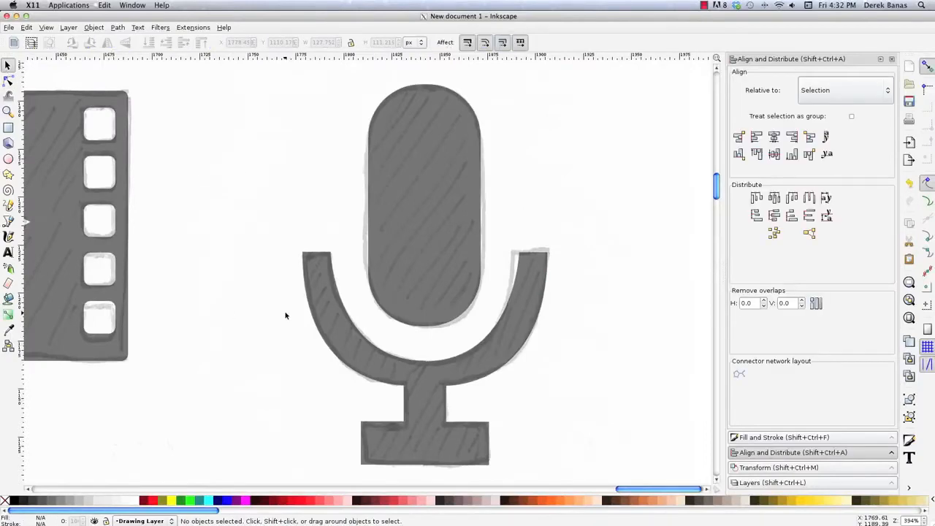
- Draw a three-cornered black star with spoke ratio 0.500, about 43 by 41 px, over the compass sketch's needle, pointing to its upper-right tip
key("z")
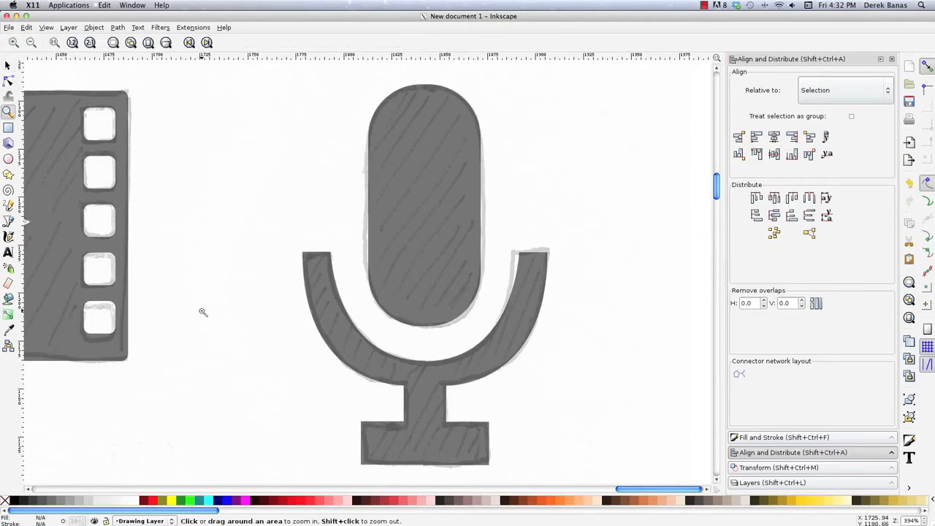
left_click(204, 312, "shift")
left_click(204, 312, "shift")
left_click(204, 312, "shift")
left_click(186, 323, "shift")
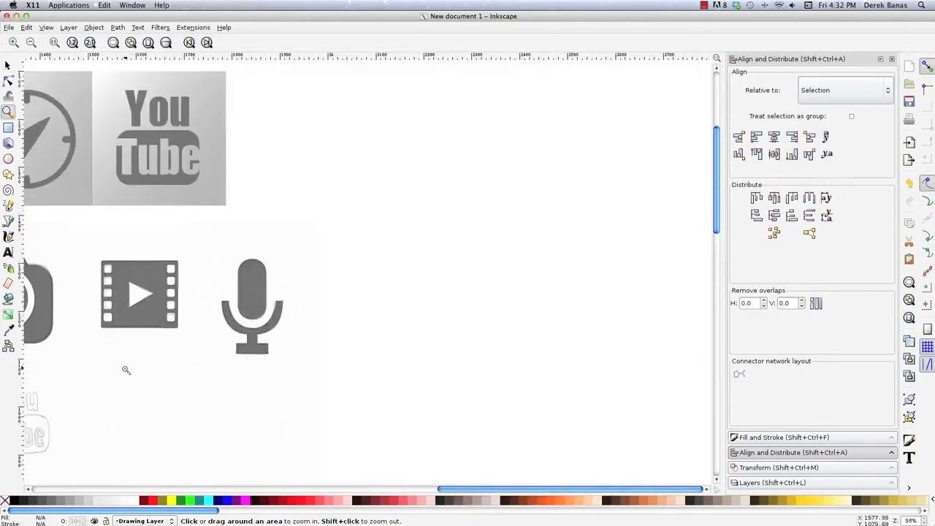
scroll(127, 369, "left", 10)
scroll(129, 369, "left", 6)
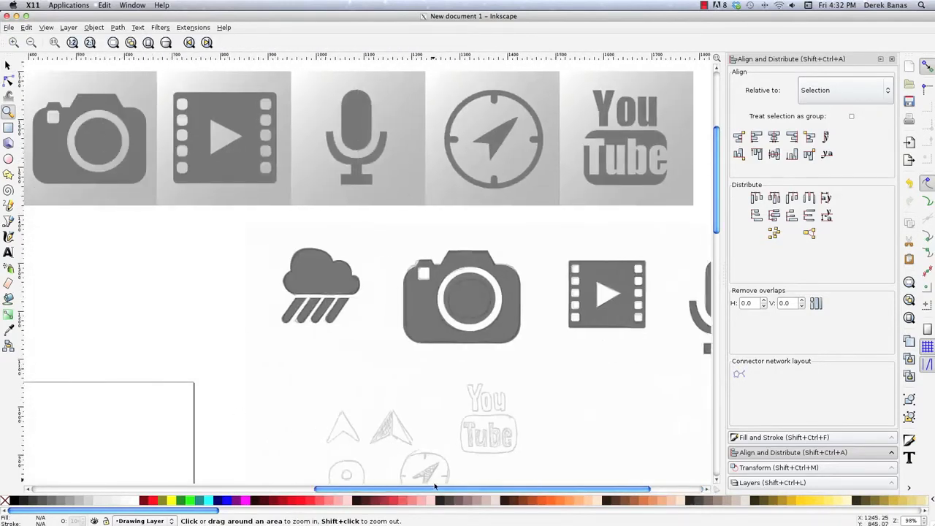
scroll(513, 422, "down", 6)
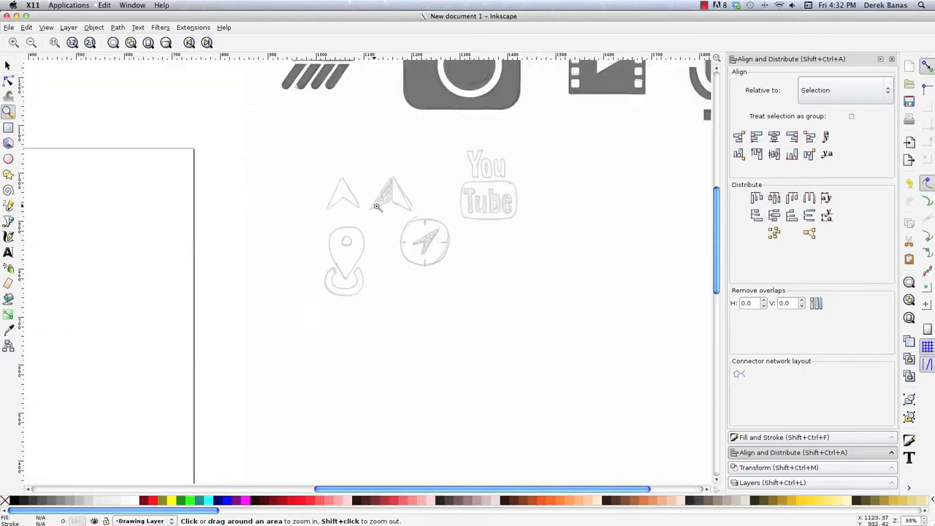
mouse_move(383, 200)
left_mouse_down()
mouse_move(472, 267)
mouse_move(472, 282)
left_mouse_up()
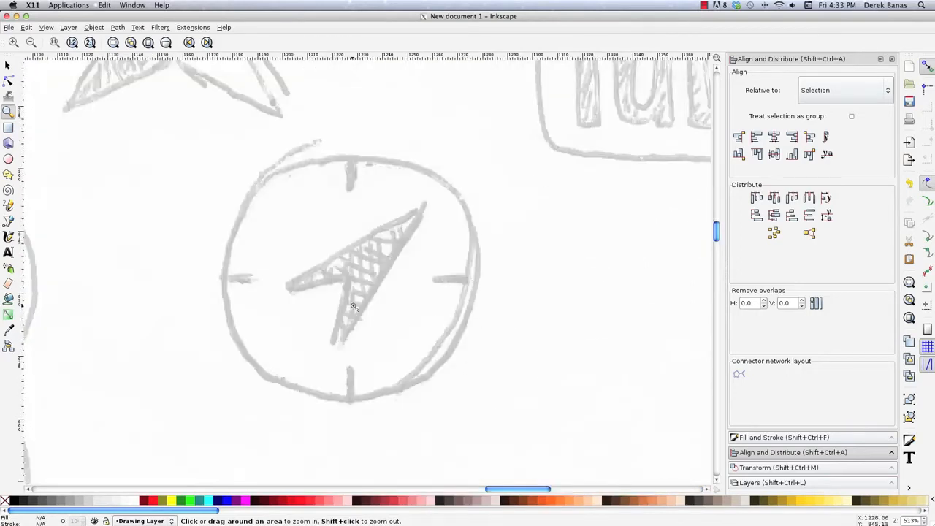
scroll(354, 307, "left", 3)
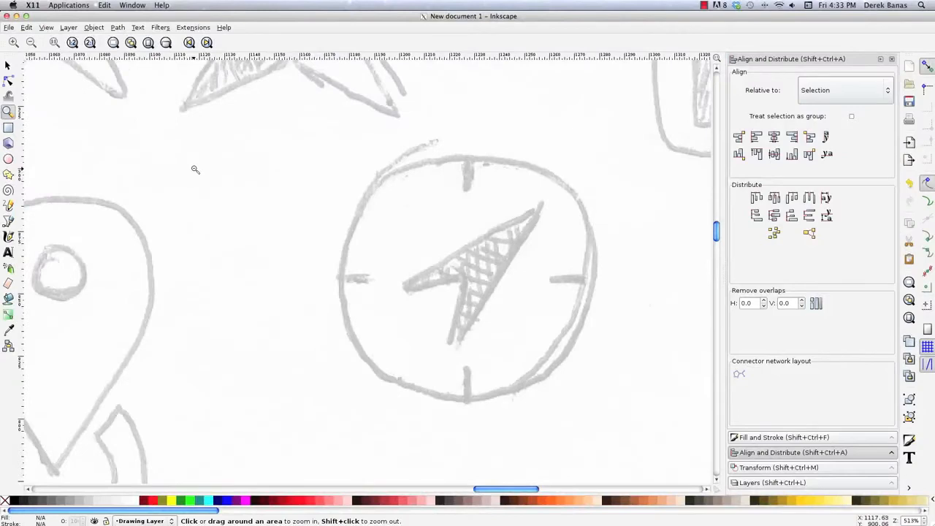
key("asterisk")
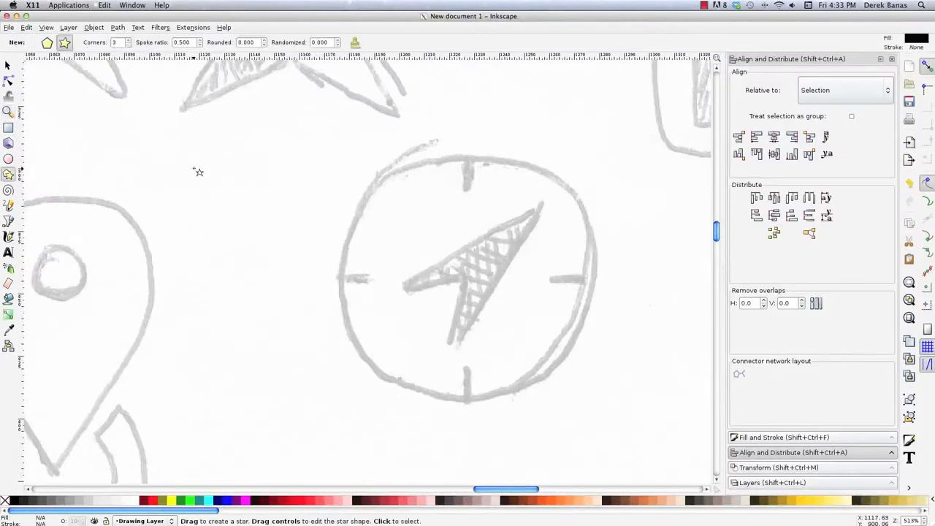
left_click_drag(448, 240, 487, 245)
key("s")
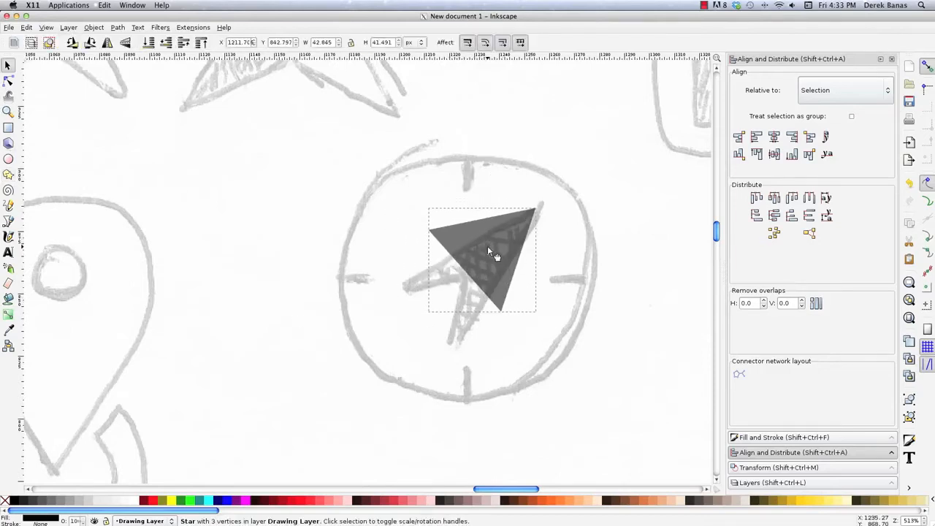
- Convert the three-cornered star on the compass needle from an object to an editable path
key("n")
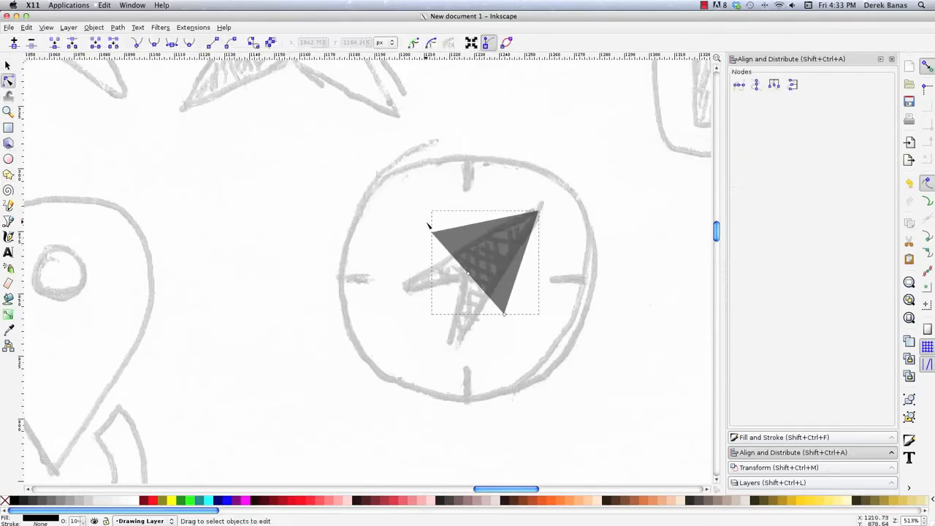
mouse_move(468, 273)
left_mouse_down()
mouse_move(479, 259)
mouse_move(462, 280)
mouse_move(467, 273)
left_mouse_up()
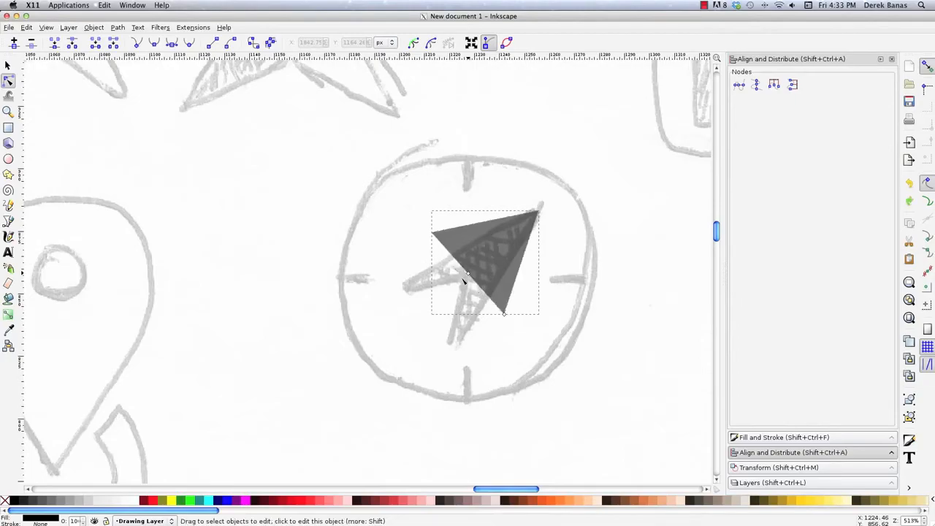
left_click(94, 27)
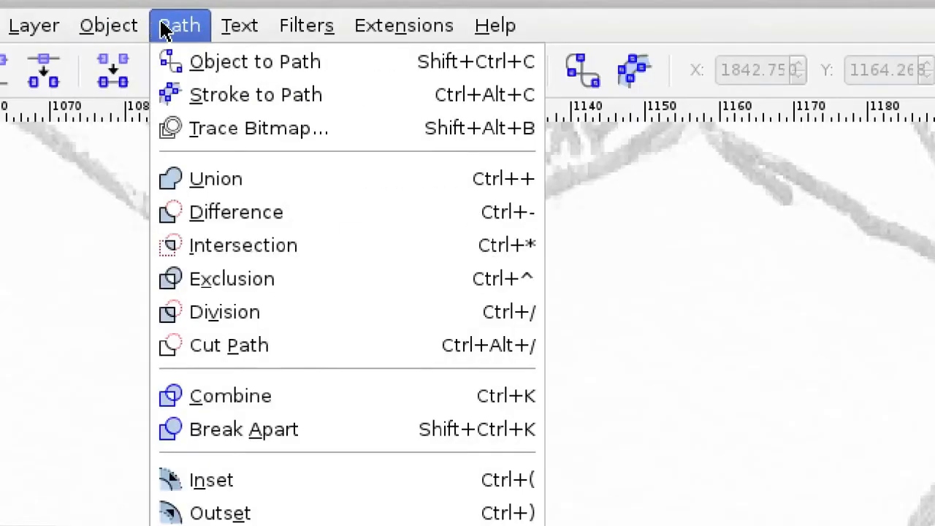
left_click(238, 64)
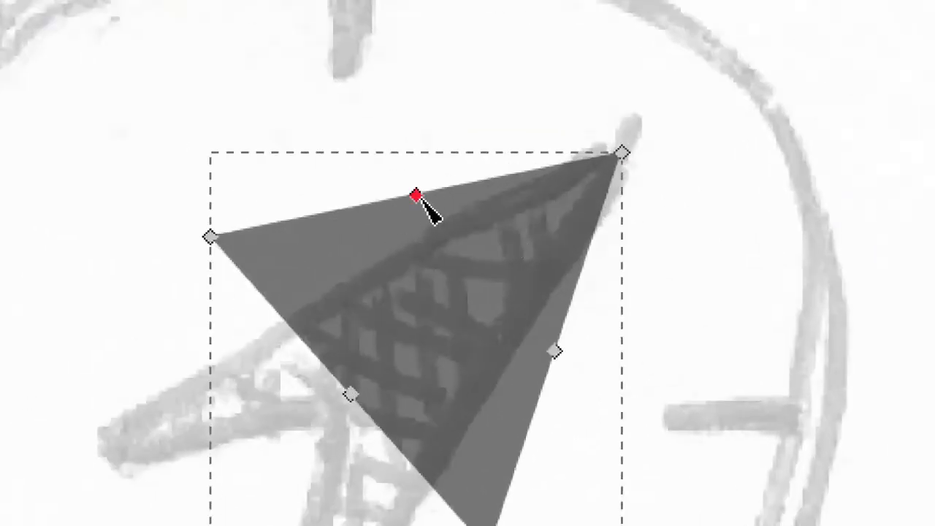
- Pull the middle node of the triangle's lower-left edge inward to form an arrowhead notch, and simplify the path
left_click_drag(350, 393, 425, 336)
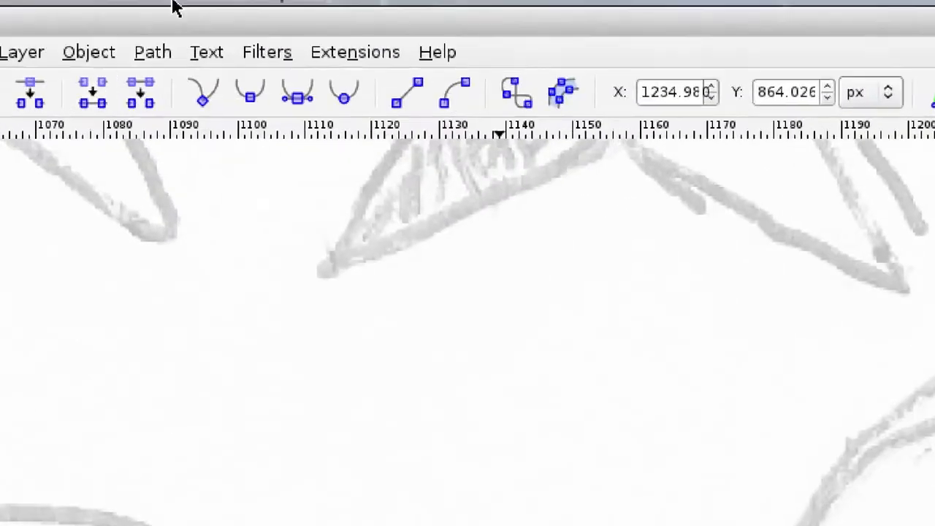
left_click(117, 27)
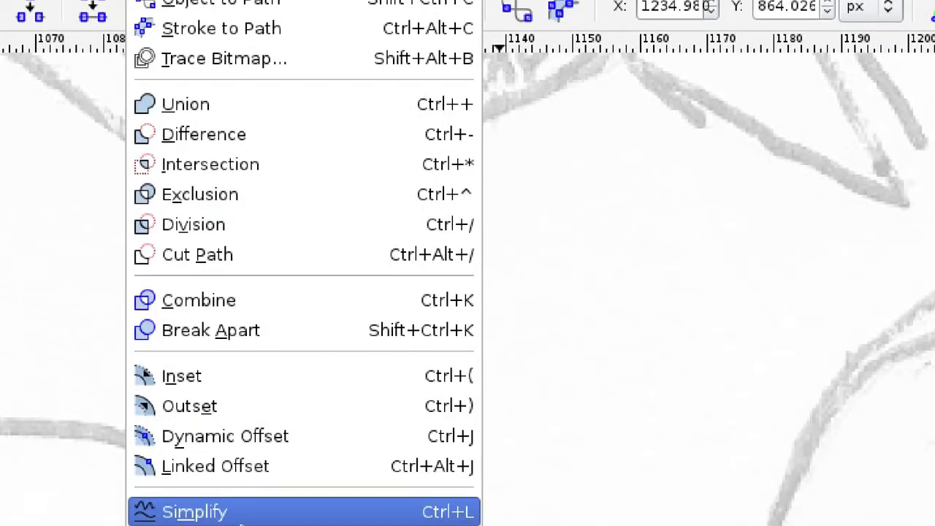
left_click(244, 512)
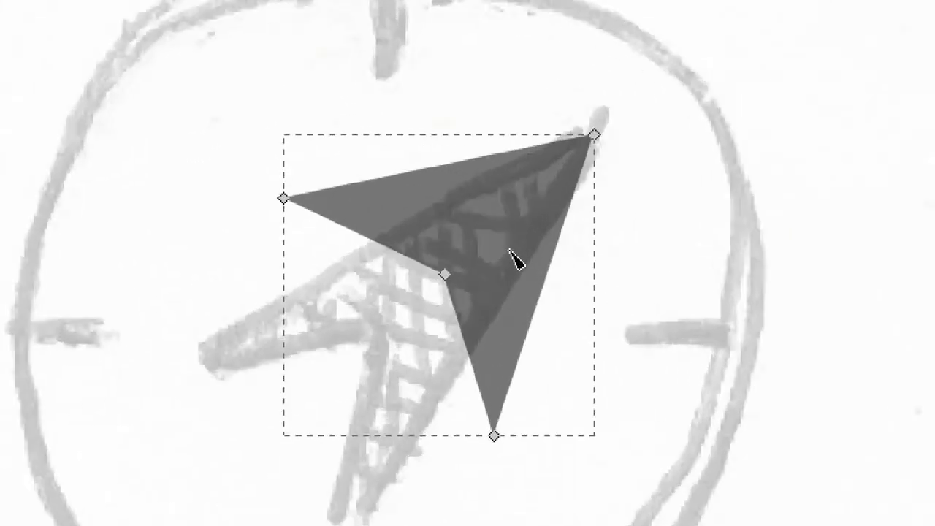
- Move the arrowhead's left corner, notch and lower corner nodes onto the matching corners of the sketched compass needle
left_click(284, 198)
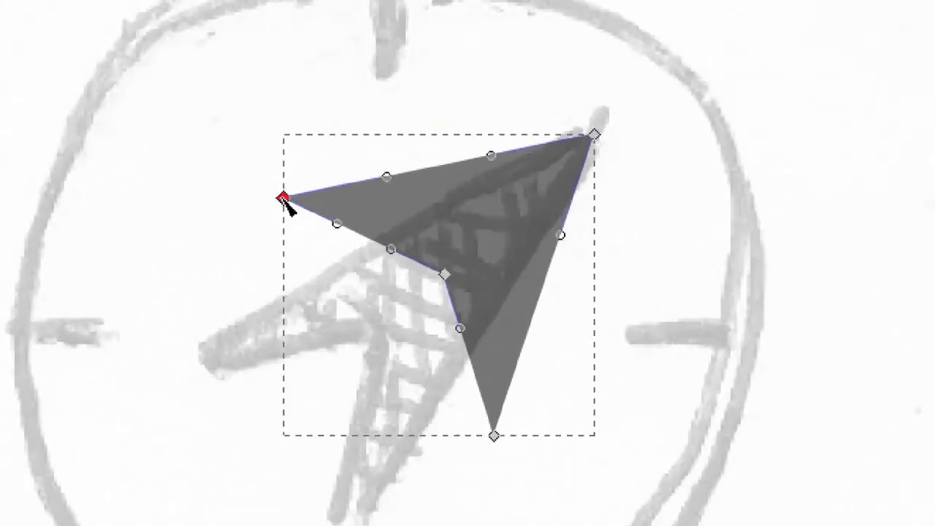
left_click_drag(284, 198, 209, 355)
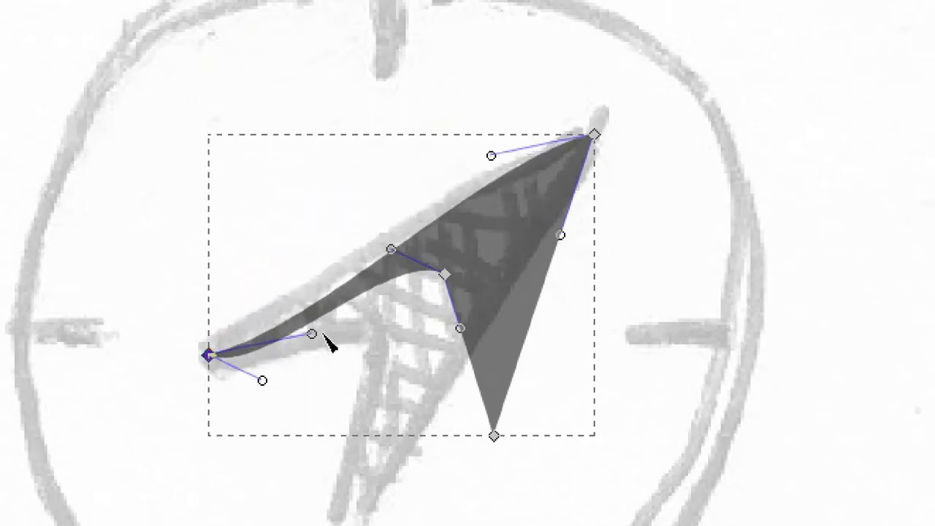
left_click_drag(445, 276, 361, 344)
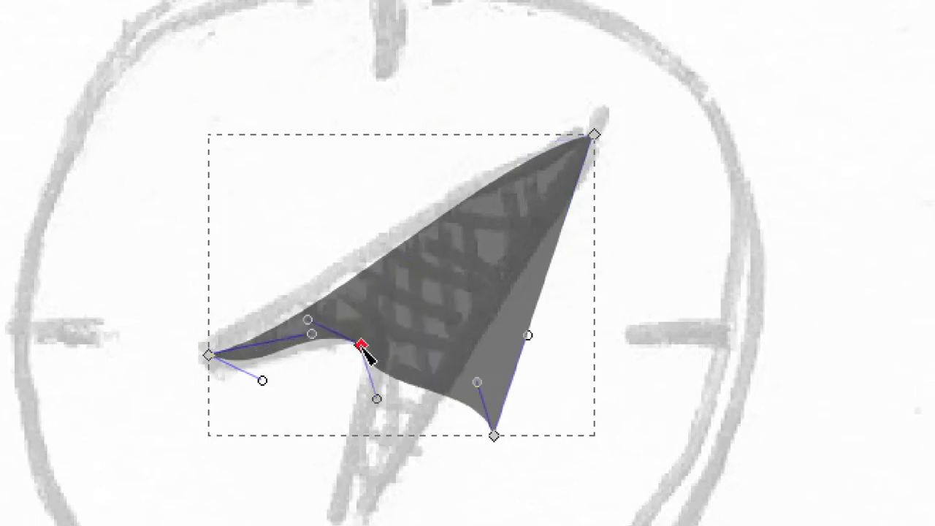
scroll(574, 496, "down", 5)
left_click_drag(495, 237, 346, 315)
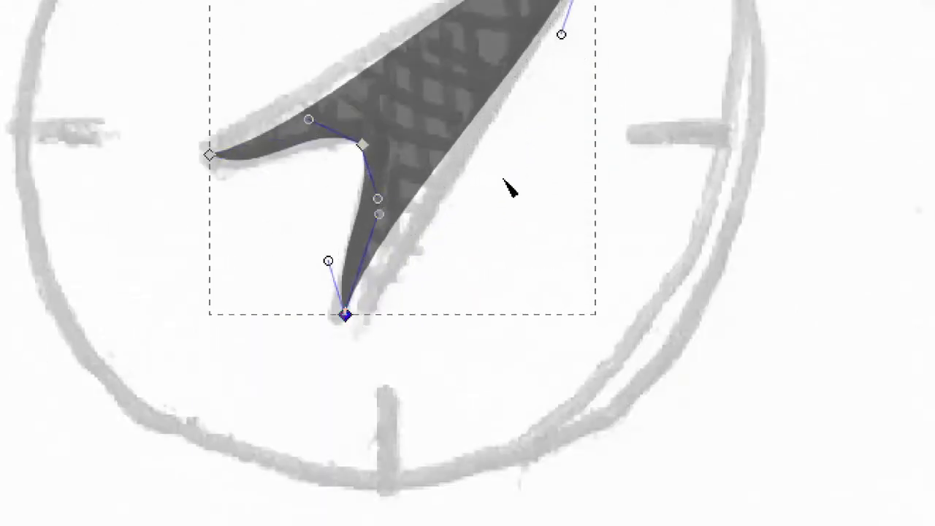
- Straighten the arrowhead's edges by pulling the curve handles at the notch, lower corner and left corner back onto their nodes
left_click_drag(309, 120, 362, 144)
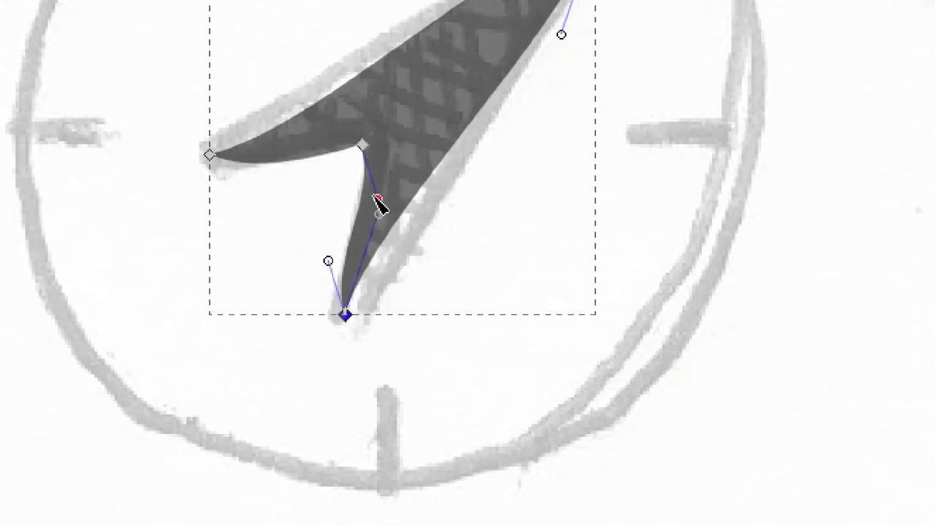
left_click_drag(377, 198, 362, 147)
left_click_drag(328, 261, 345, 314)
left_click_drag(378, 214, 346, 316)
left_click(209, 155)
left_click_drag(261, 178, 211, 155)
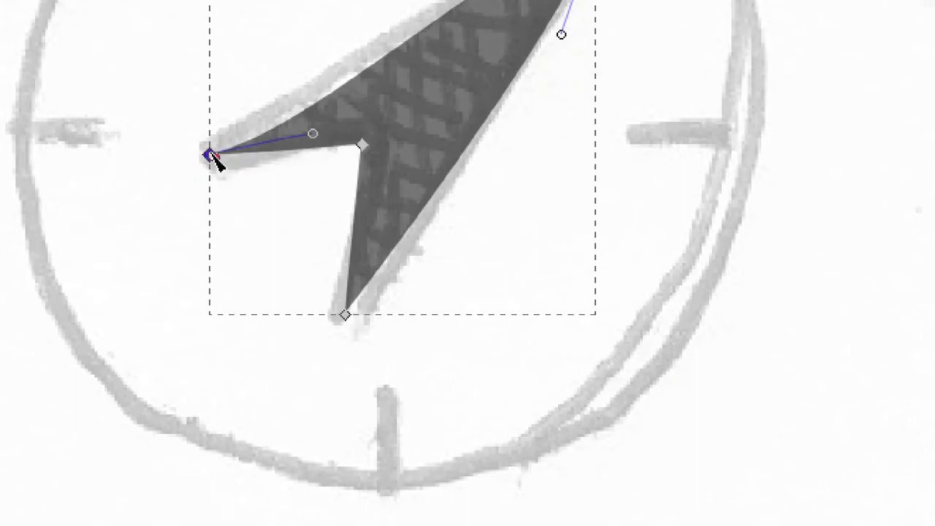
left_click_drag(312, 134, 218, 144)
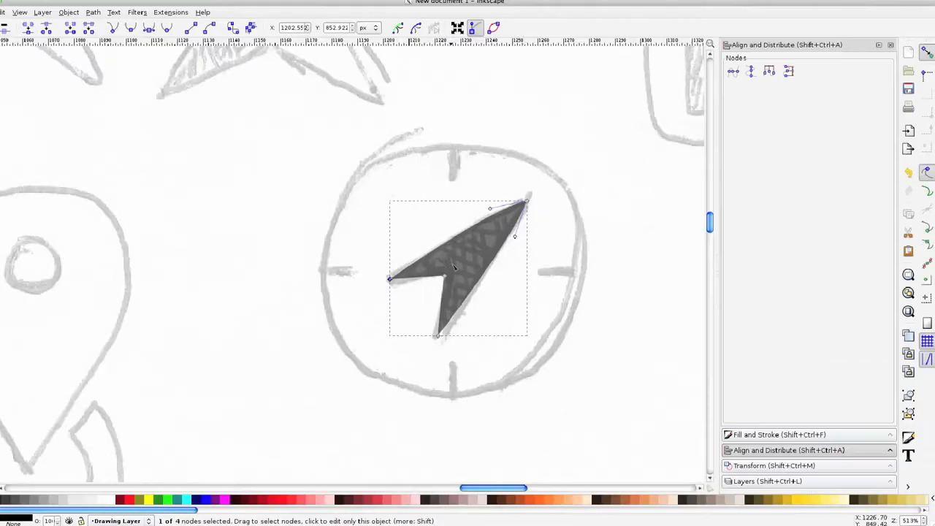
left_click(555, 292)
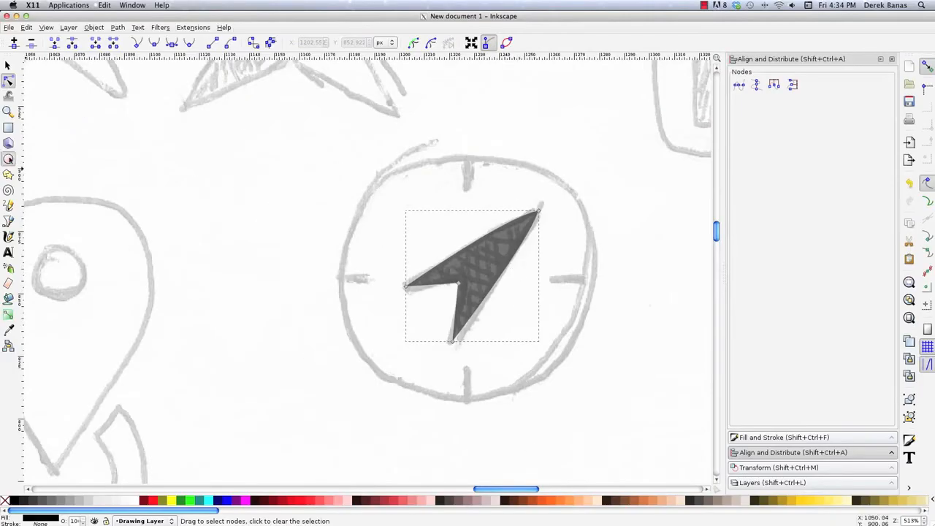
- Draw a circle about 103 px across, centred on the compass sketch, with no fill and a flat black stroke
left_click(8, 159)
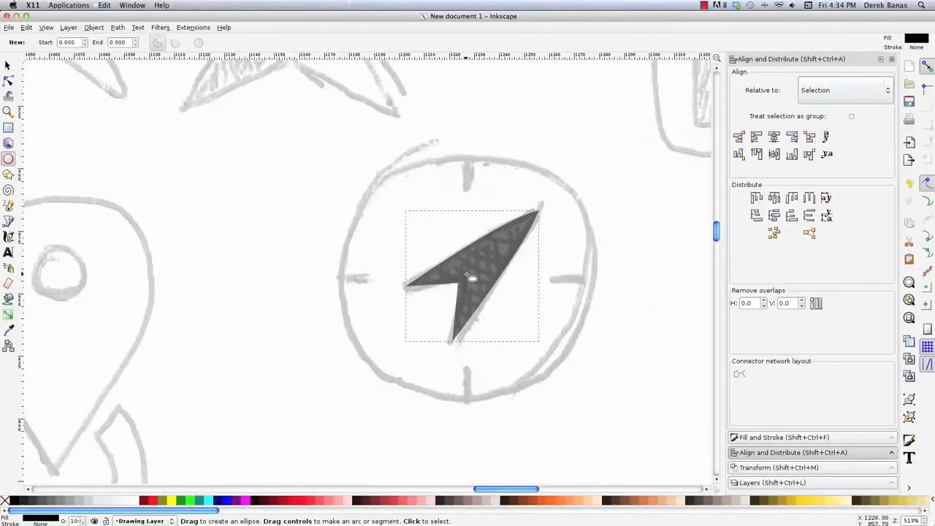
left_click_drag(471, 278, 598, 415)
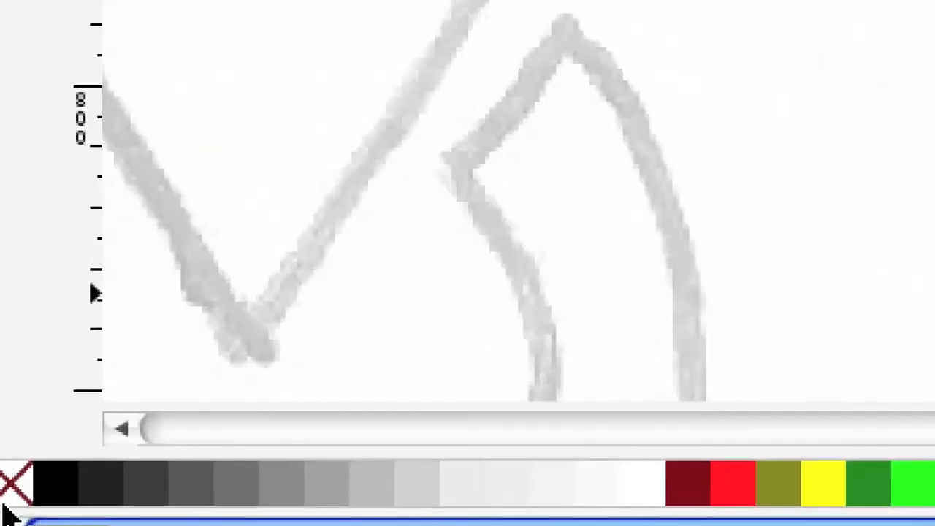
left_click(11, 483)
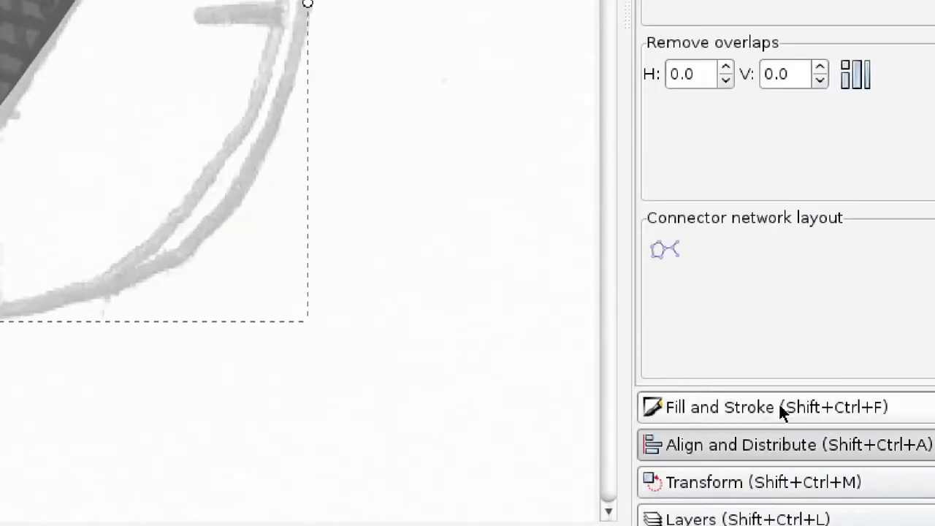
left_click(787, 437)
left_click(778, 75)
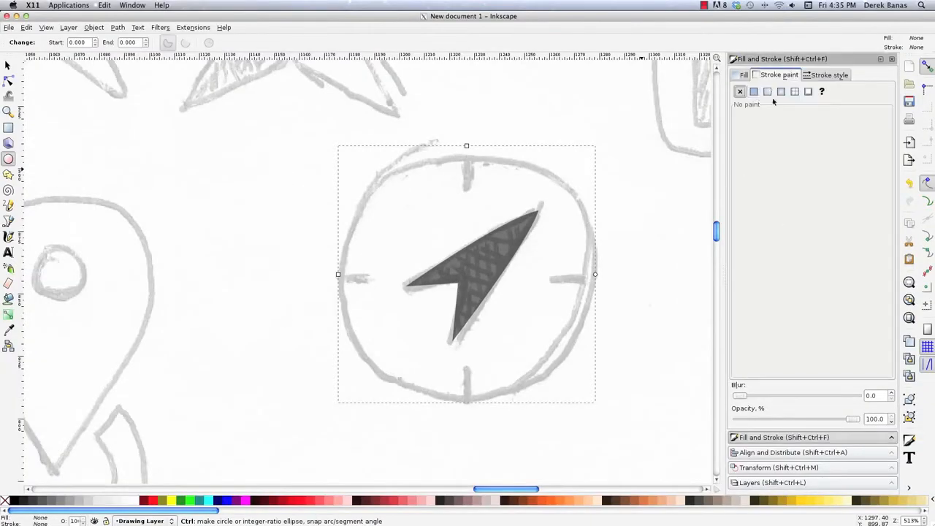
left_click(755, 93)
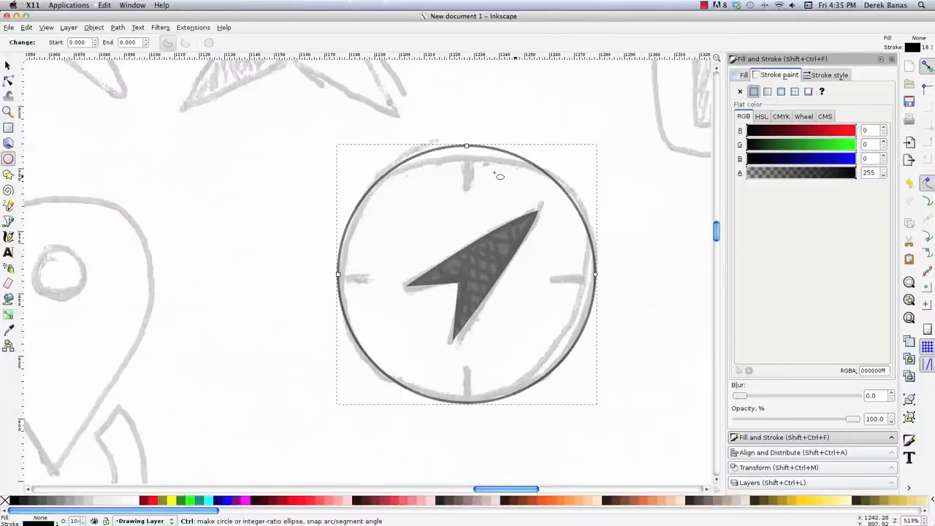
- Set the compass circle's stroke width to 2.300 px and deselect it
left_click(826, 76)
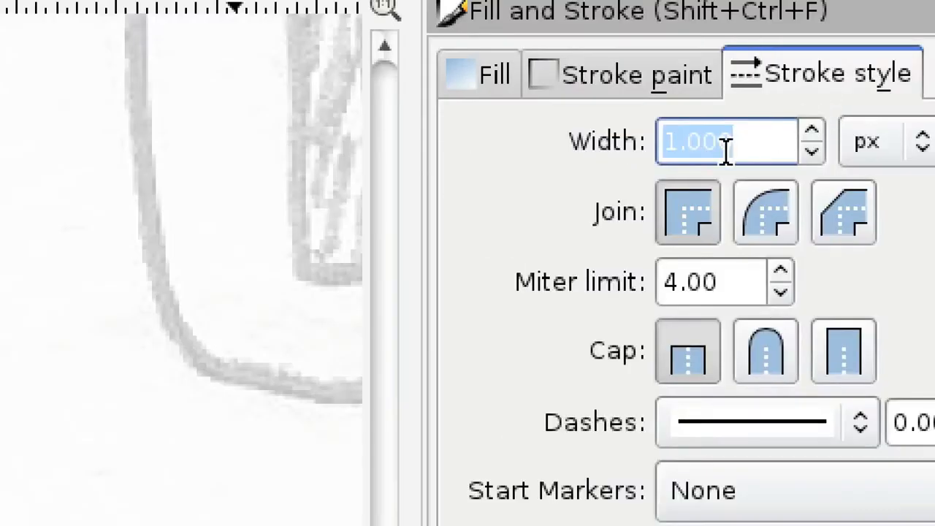
left_click(808, 128)
left_click(808, 129)
left_click(811, 133)
left_click(811, 133)
left_click(811, 133)
left_click(810, 133)
left_click(810, 133)
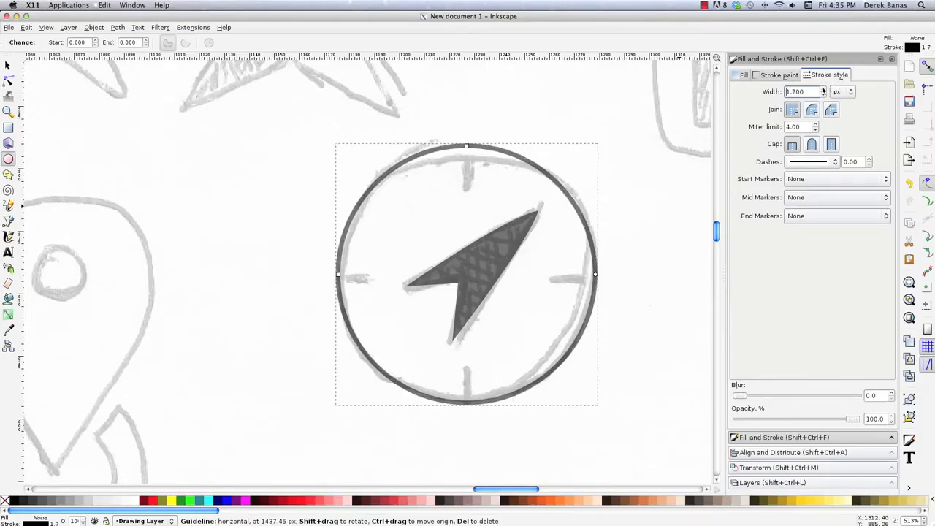
left_click(823, 90)
left_click(823, 91)
left_click(823, 90)
left_click(823, 91)
left_click(823, 91)
left_click(823, 90)
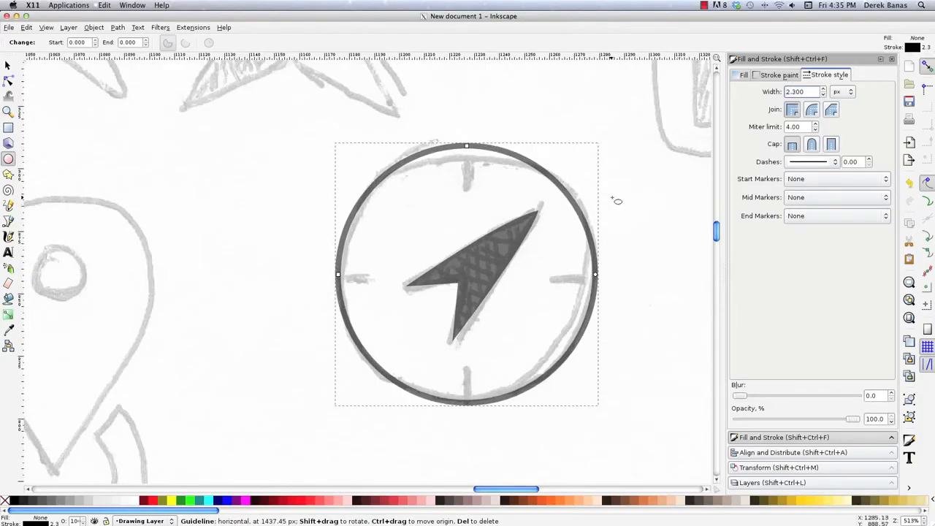
left_click(8, 66)
left_click(239, 188)
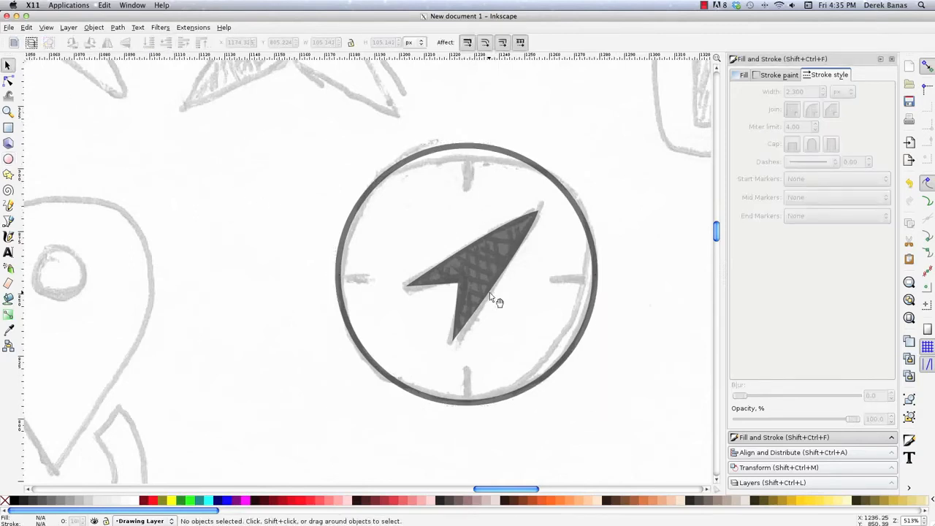
- Draw a black rounded rectangle about 7.4 by 12.5 px inside the top of the compass ring as the north mark
key("r")
left_click_drag(459, 148, 479, 182)
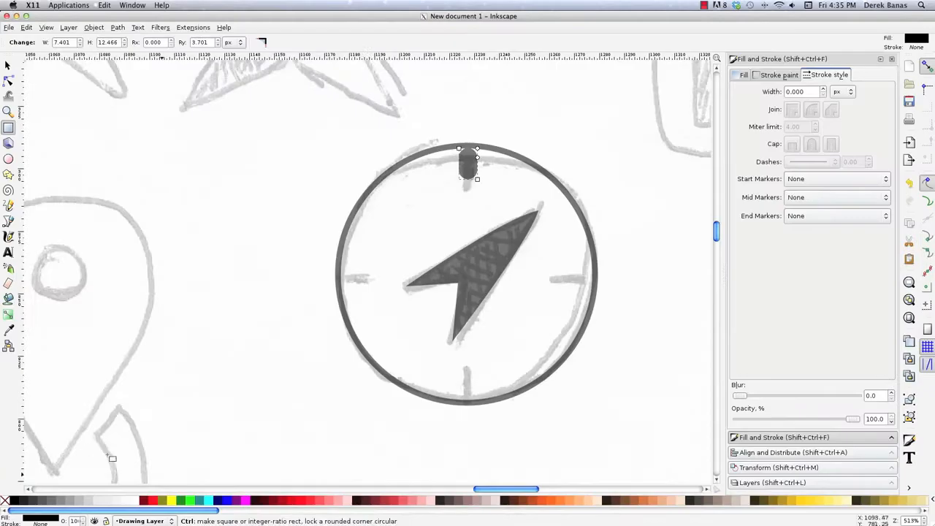
key("s")
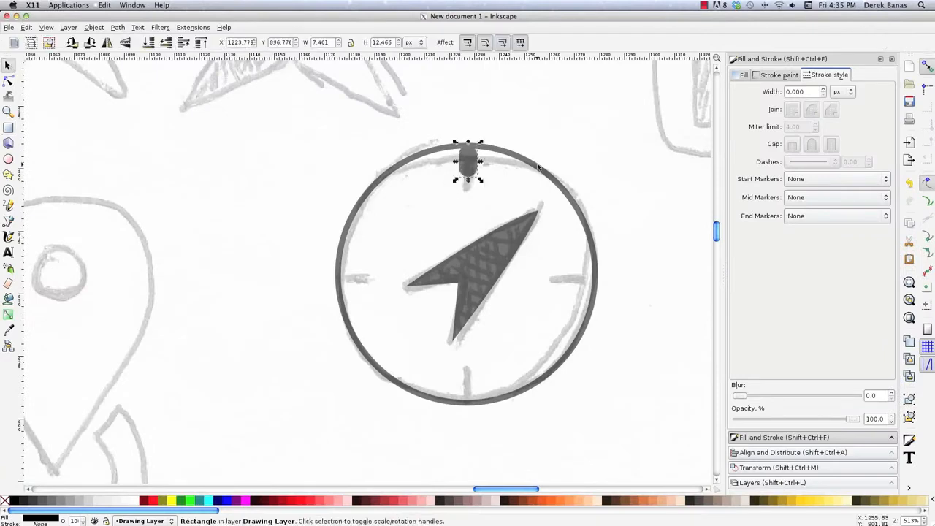
left_click(593, 164)
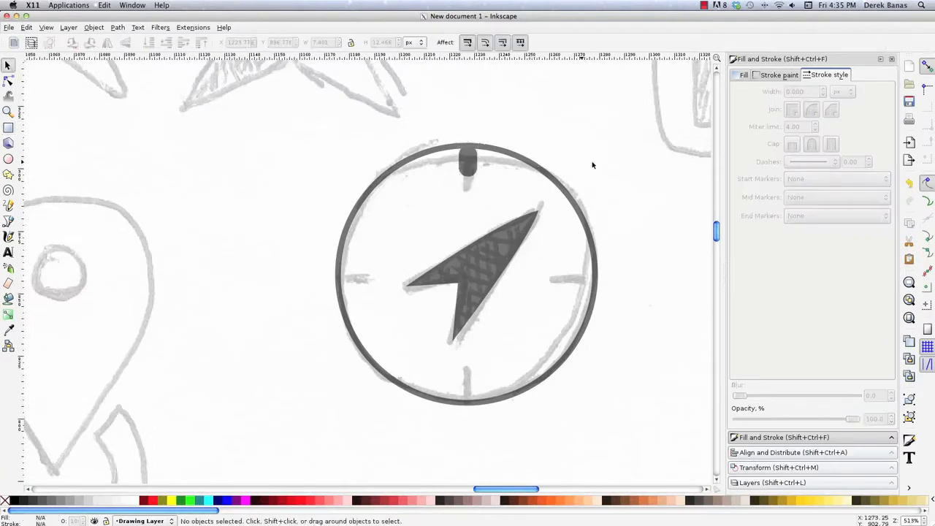
- Copy the north mark straight down to the inside of the compass ring's bottom edge
left_click(468, 167)
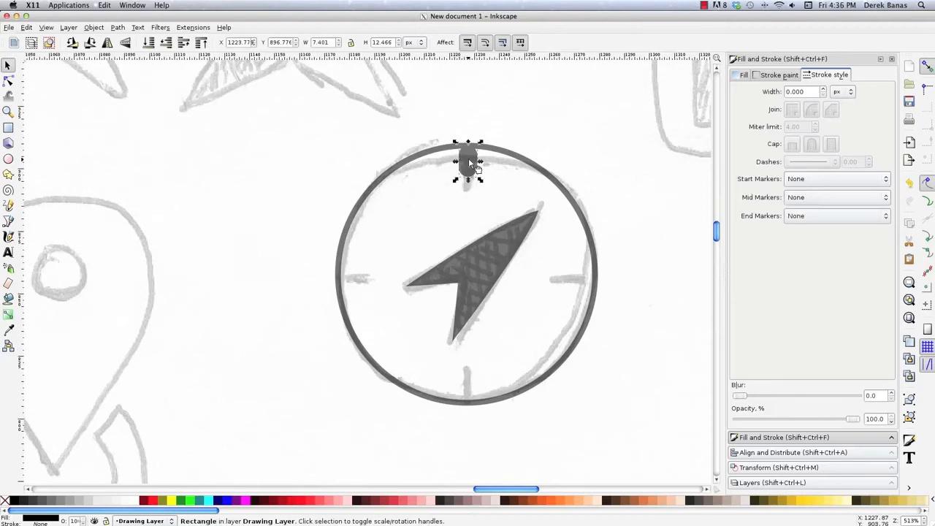
left_click_drag(468, 157, 477, 392)
key("alt")
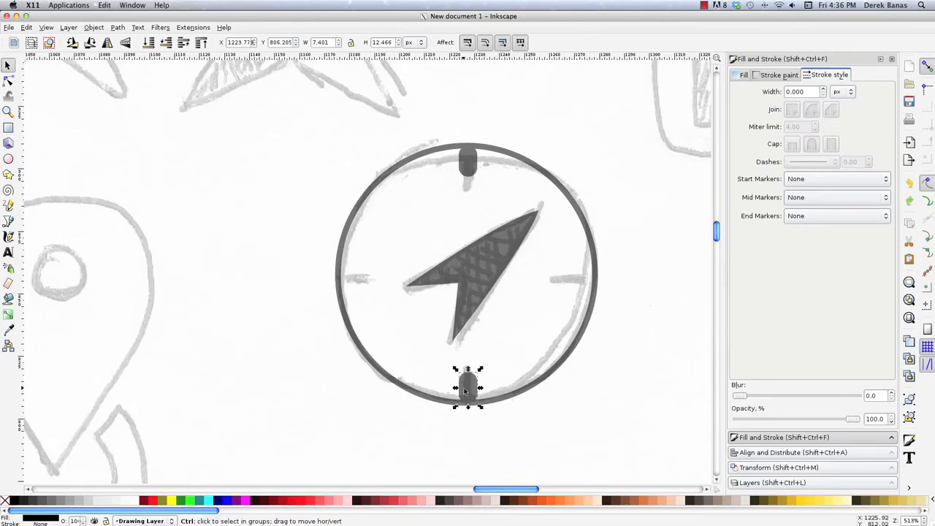
- Place copies of the compass mark, rotated 90 degrees, inside the ring's right and left edges
key("ctrl+v")
left_click_drag(464, 390, 596, 284)
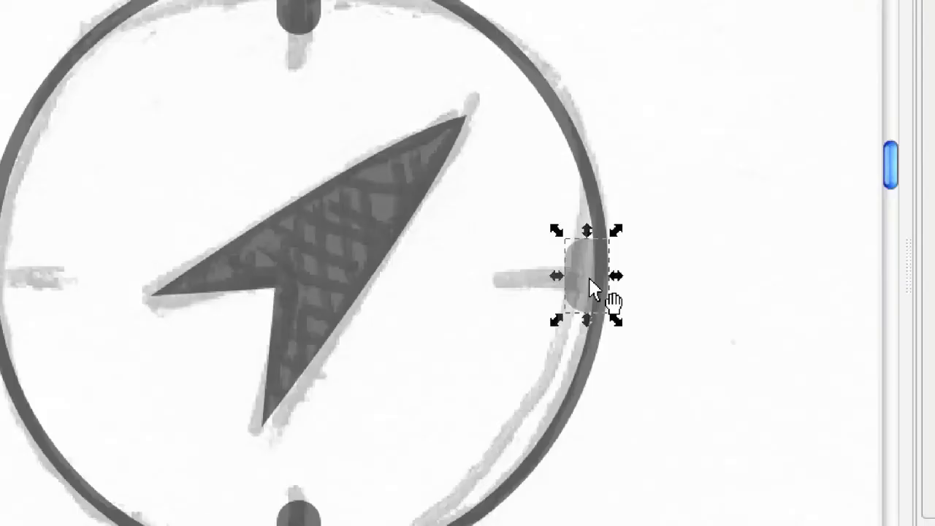
left_click(590, 279)
left_click_drag(556, 232, 506, 307)
left_click(571, 273)
key("Left")
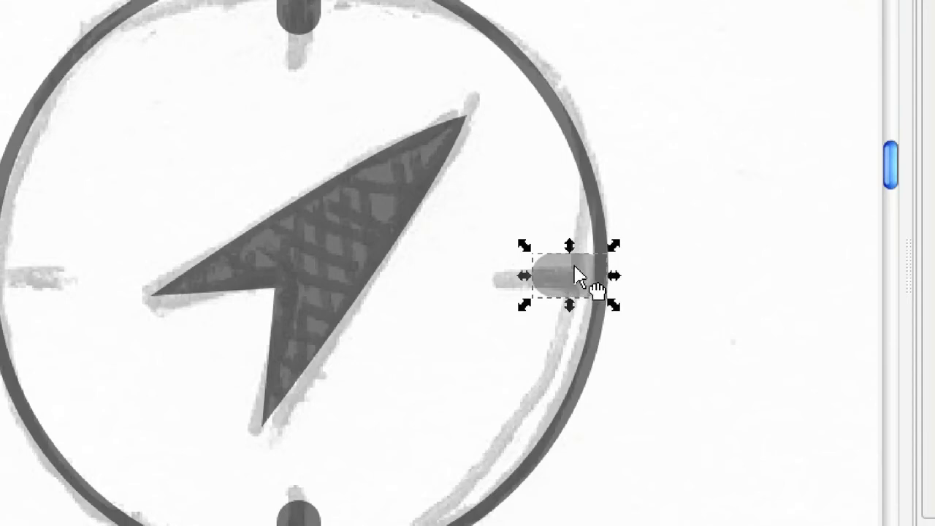
left_click_drag(576, 267, 88, 280)
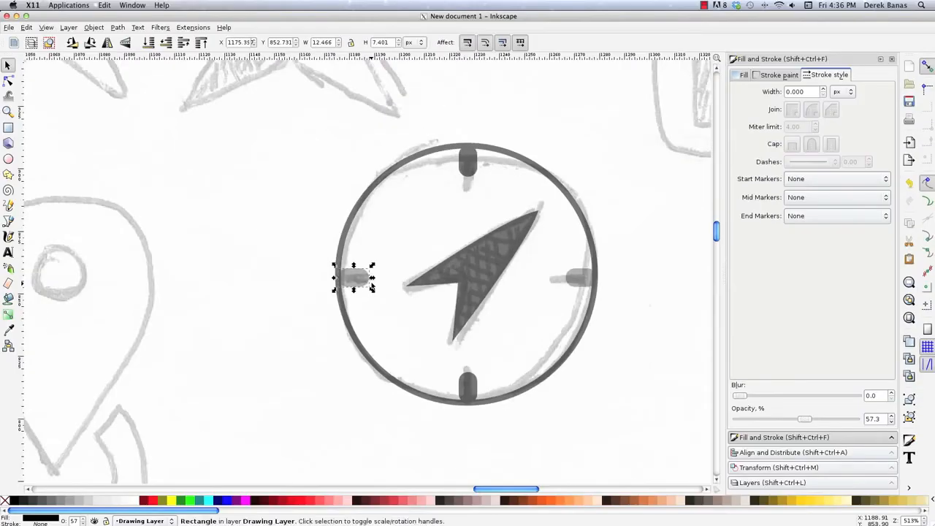
left_click(295, 312)
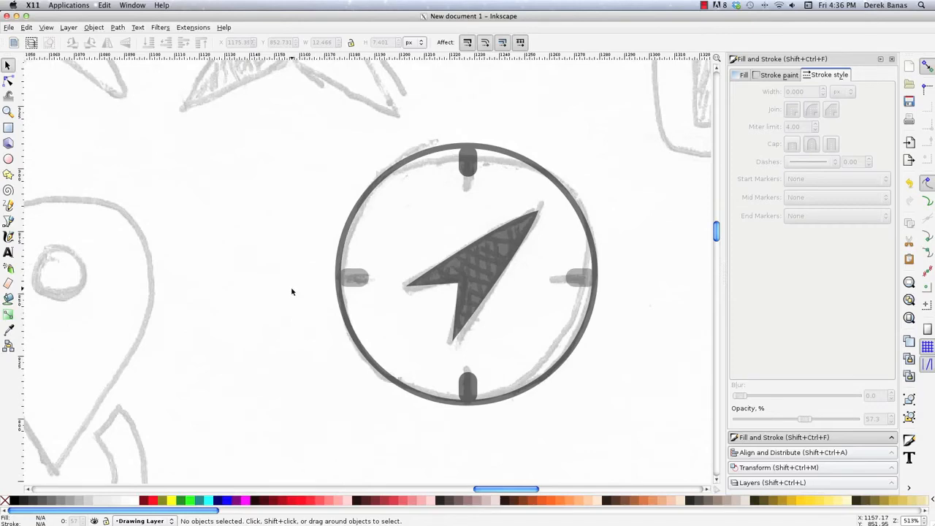
- Start a text object beside the sketched word "You" of the YouTube logo and choose the HeadLineA font in Normal style
left_click_drag(521, 490, 567, 490)
left_click_drag(717, 238, 718, 221)
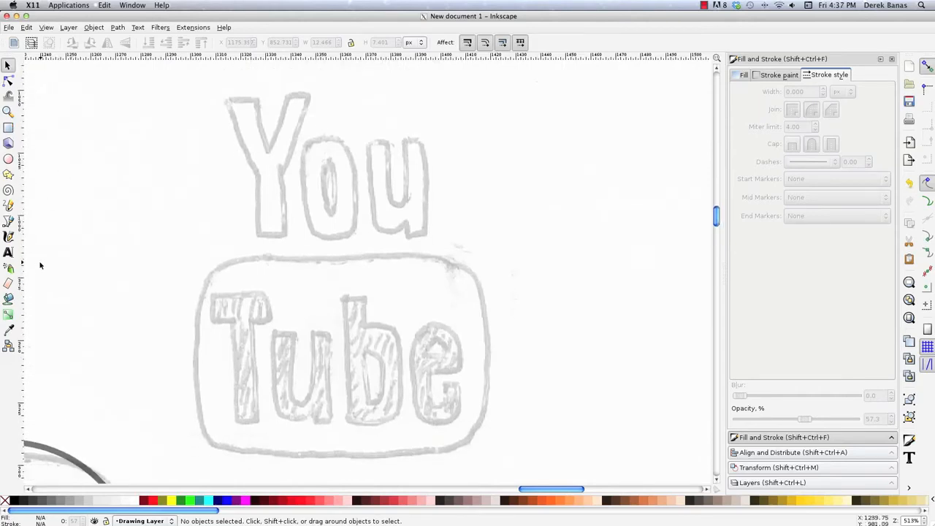
left_click(8, 252)
left_click(438, 225)
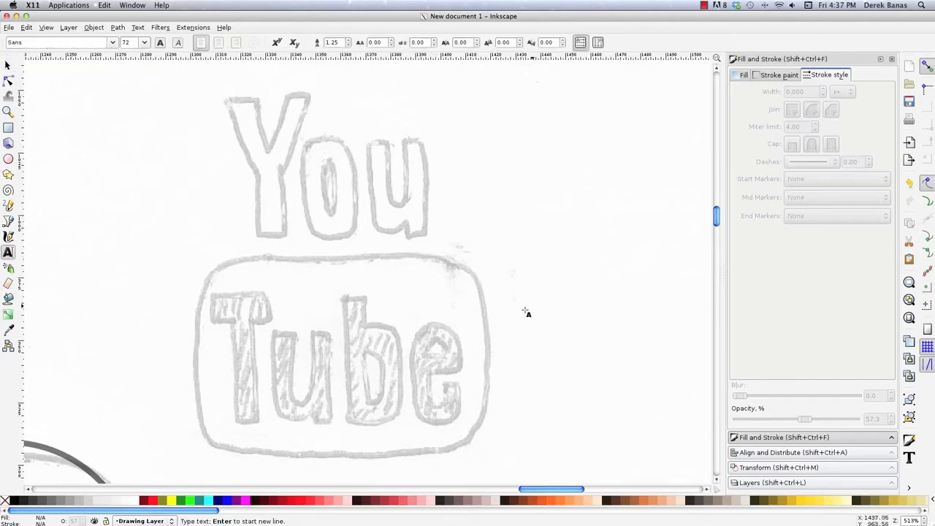
left_click(112, 43)
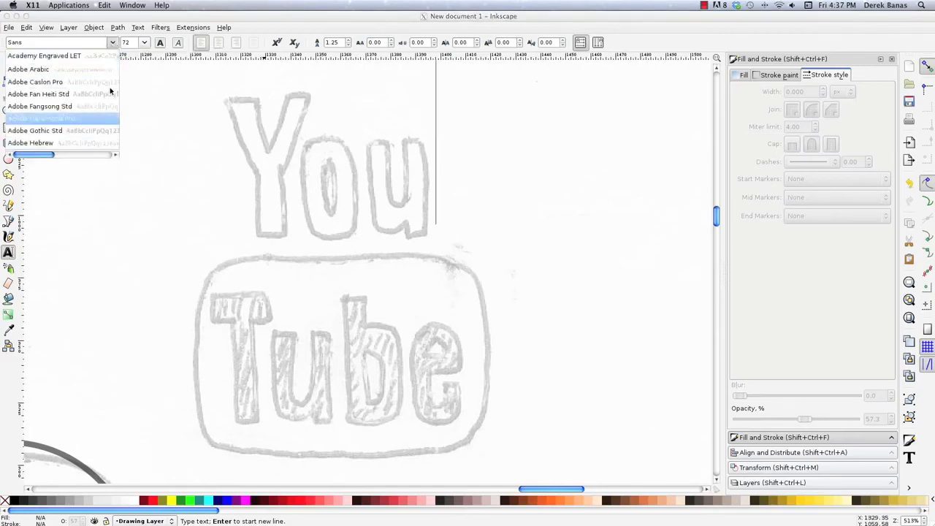
left_click(138, 28)
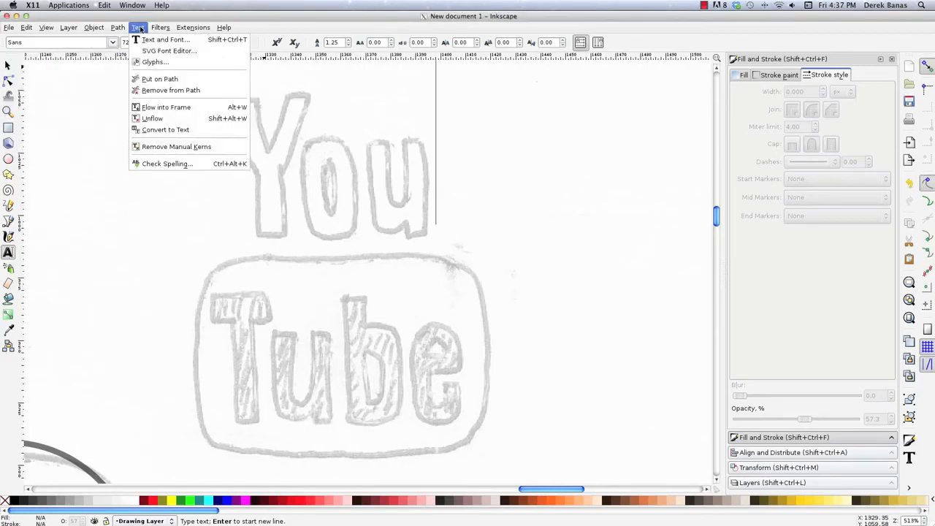
left_click(156, 40)
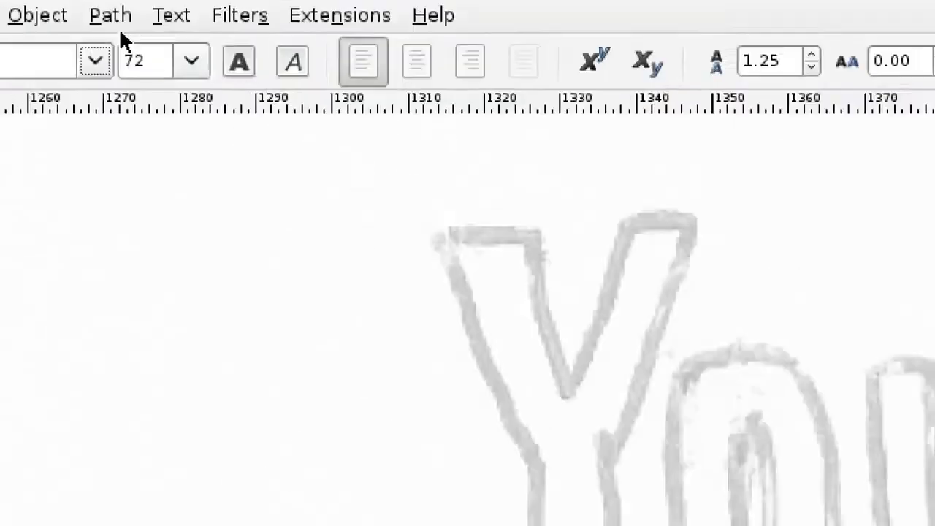
left_click(136, 28)
left_click(141, 40)
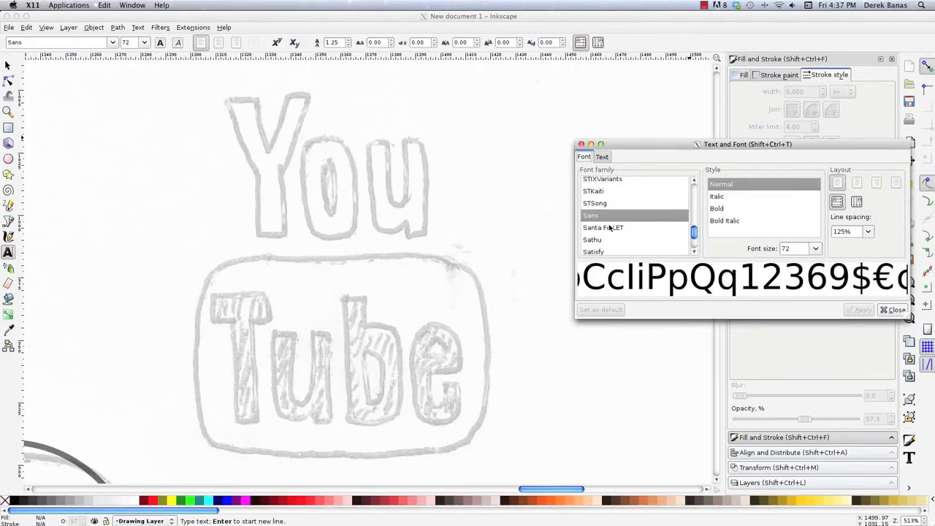
left_click_drag(694, 233, 695, 211)
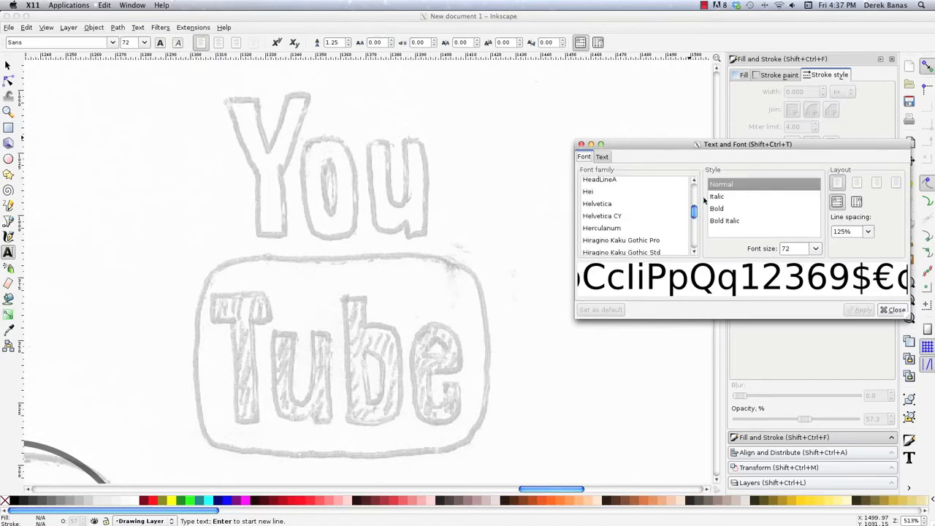
left_click(614, 181)
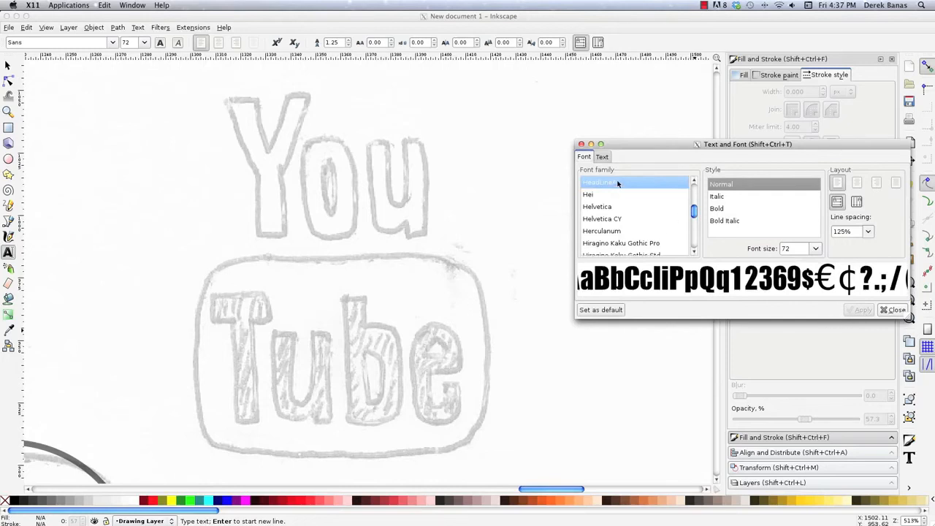
left_click(883, 310)
- Enter the text "You", about 211 by 119 px, and select it as an object
type("You")
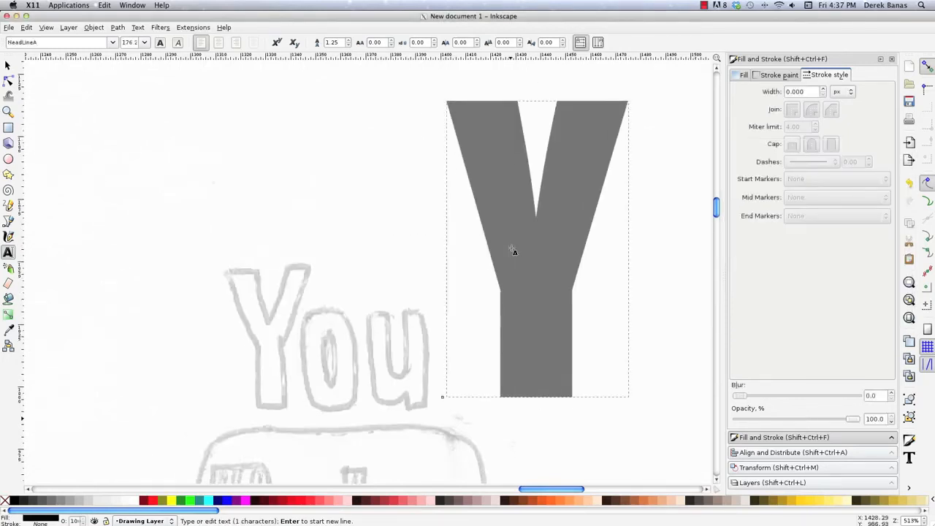
key("Escape")
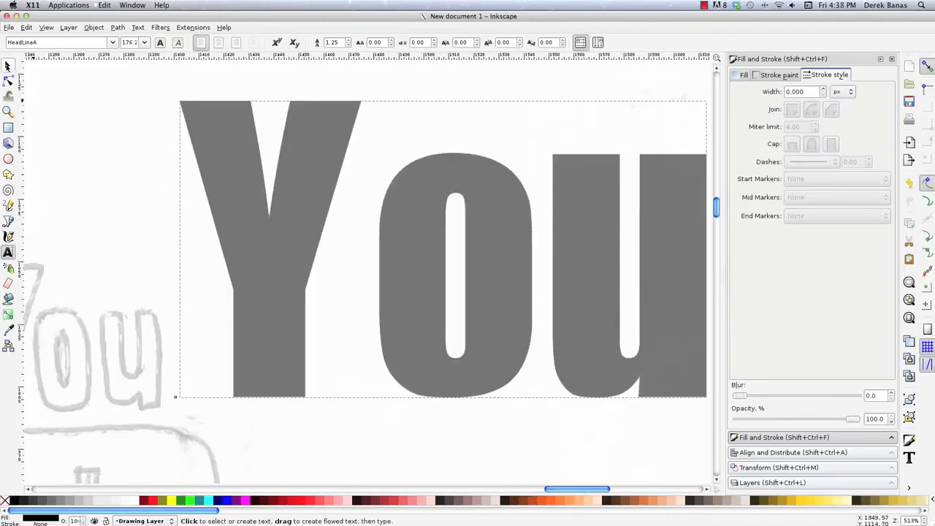
key("F1")
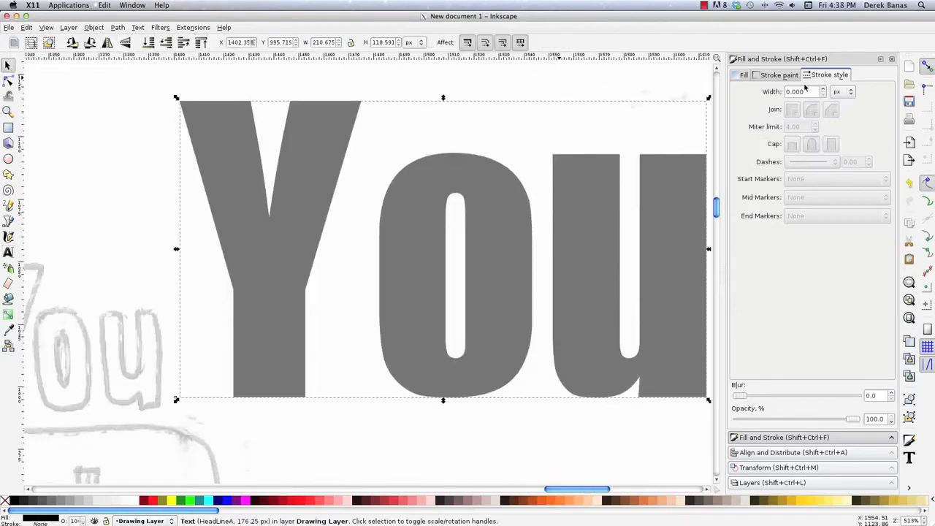
- Set the font size of the "You" text to 20 px, then scale it up to about 89 by 50 px
double_click(624, 225)
left_click(143, 41)
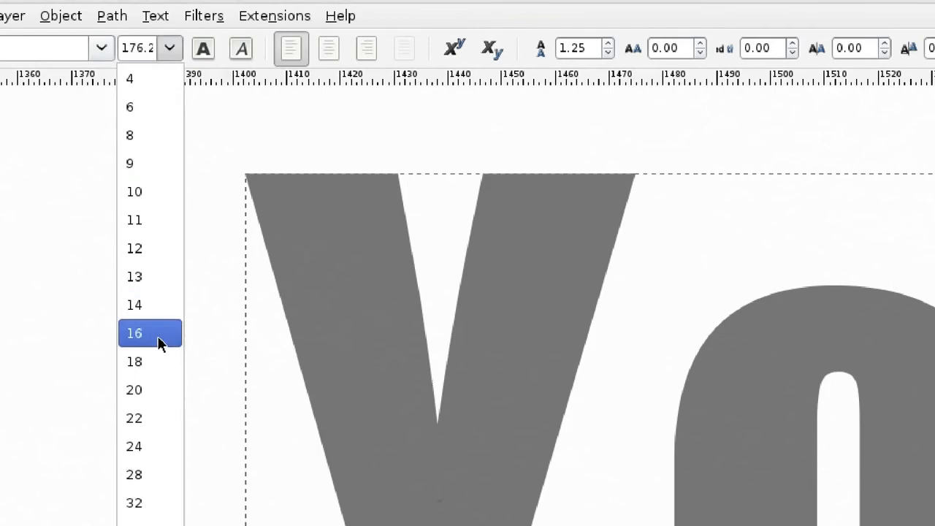
left_click(146, 385)
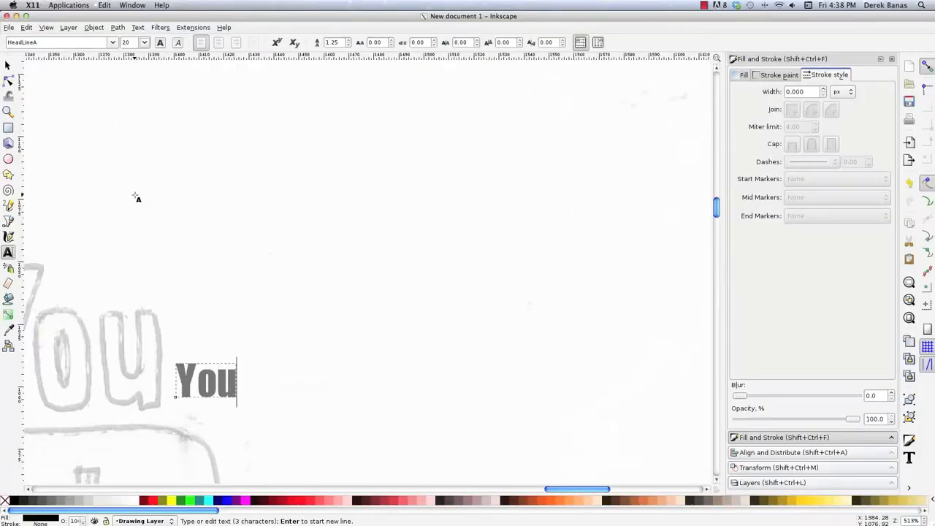
key("F1")
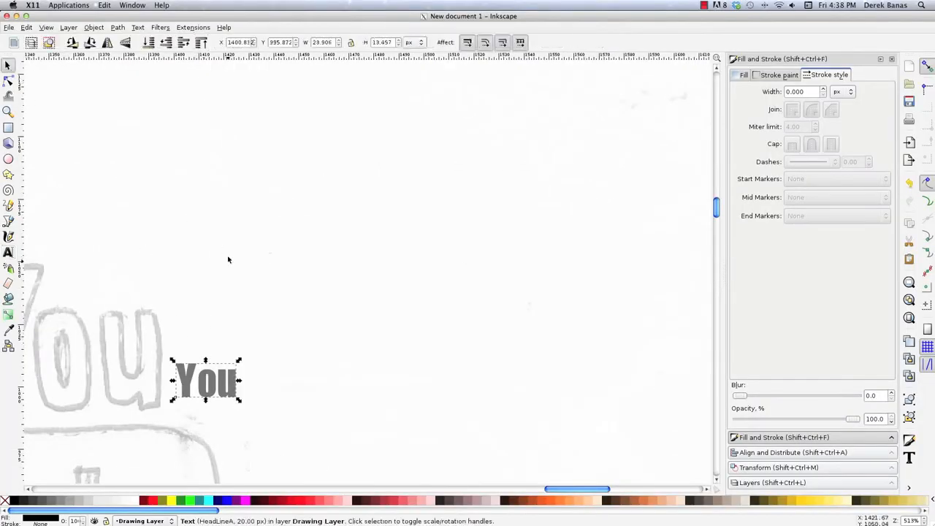
left_click_drag(239, 360, 437, 270)
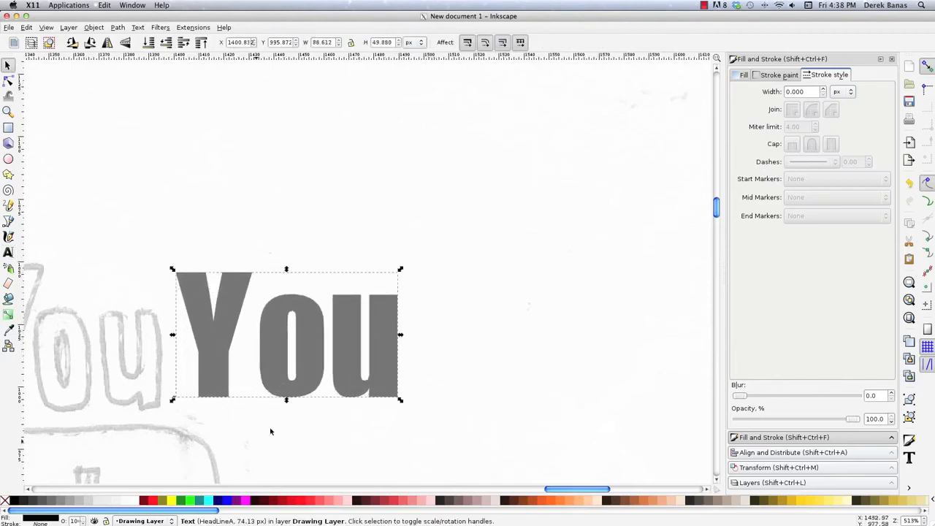
- Move the "You" text over the sketched word and shrink it to about 82 by 48 px to fit
left_click_drag(555, 490, 529, 491)
left_click_drag(552, 344, 343, 344)
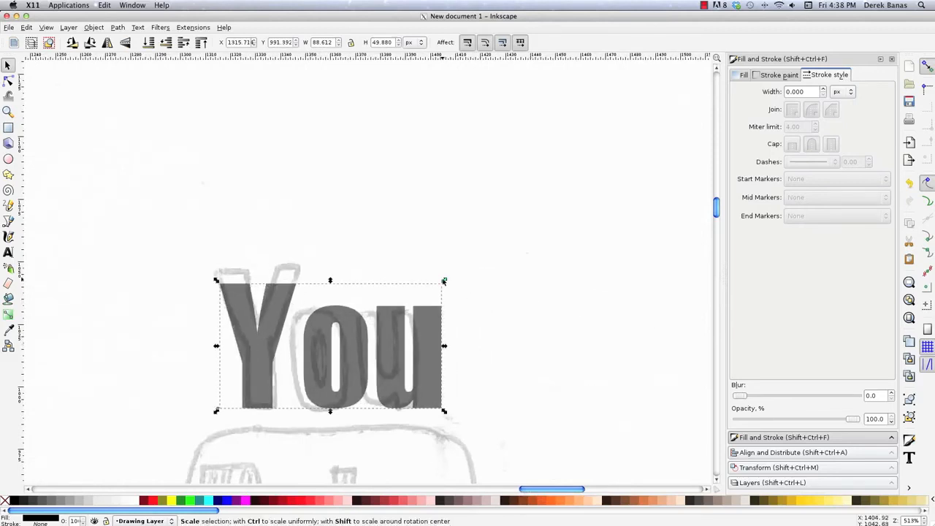
left_click_drag(444, 280, 435, 284)
left_click_drag(394, 318, 342, 352)
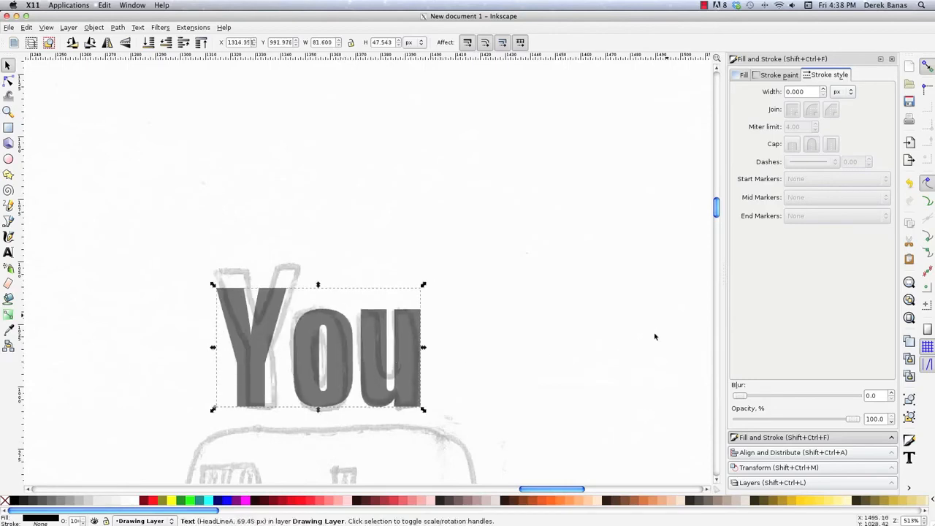
- Add the text "Tube" inside the sketched rounded box below "You"
left_click_drag(716, 217, 716, 223)
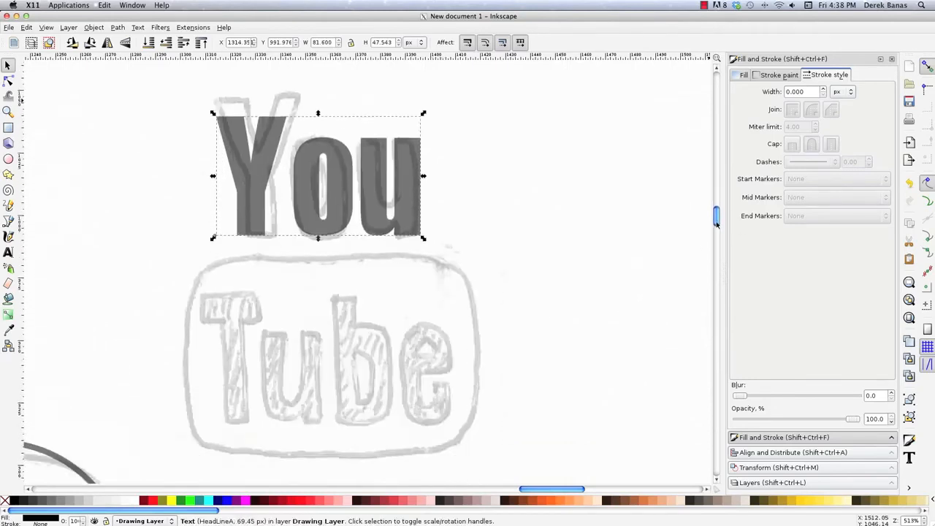
left_click(110, 135)
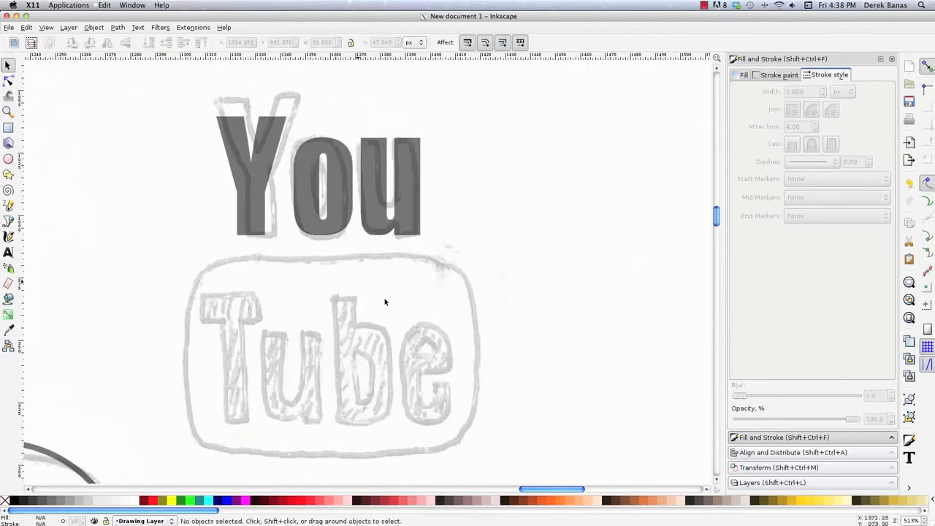
key("t")
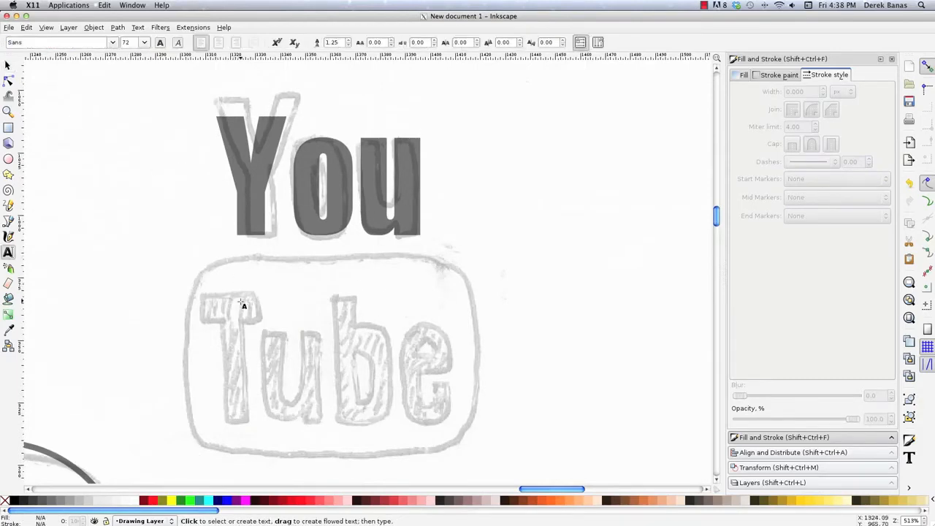
left_click(255, 336)
type("Tube")
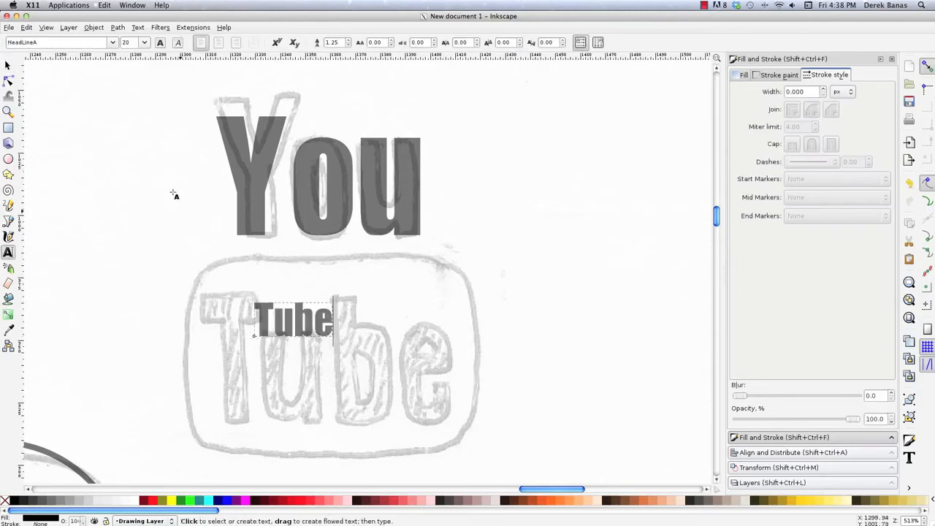
- Fill the "Tube" text with the grey sampled from its lettering on the canvas using the Dropper
left_click(8, 65)
key("d")
left_click(287, 334)
key("s")
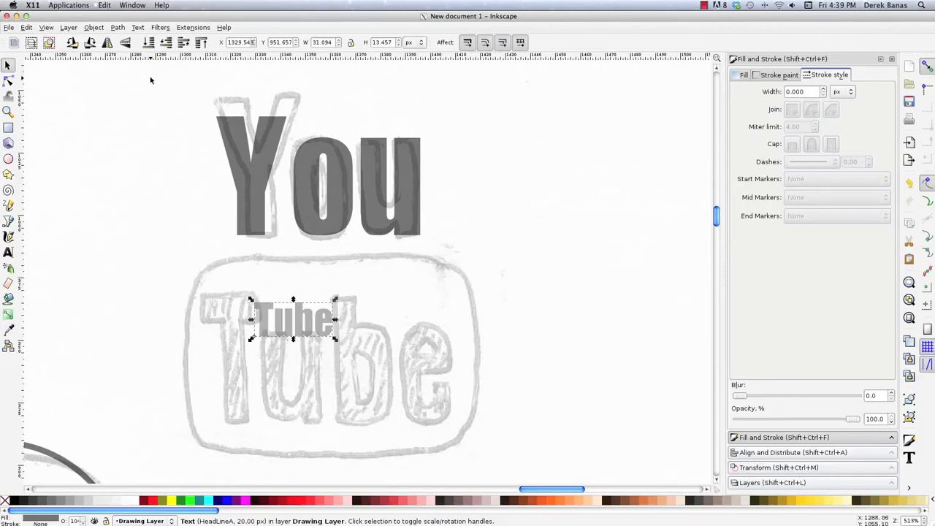
- Set the "Tube" text's font size to 69.45 px and move it over the sketched letters
key("t")
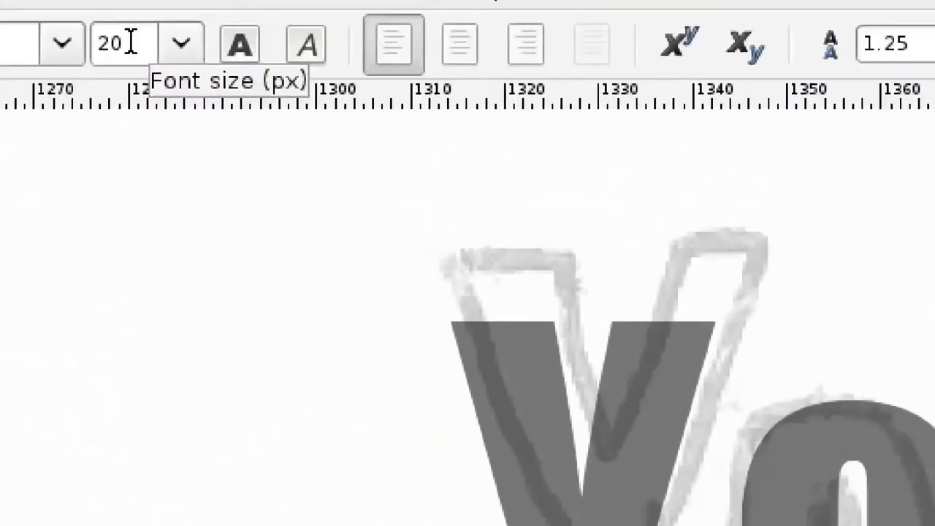
double_click(130, 42)
type("69.45")
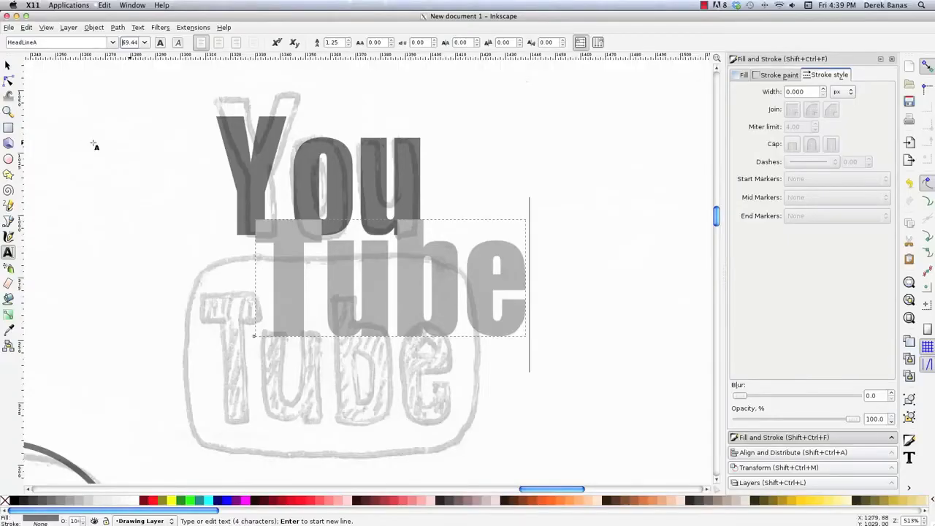
left_click(8, 65)
left_click_drag(344, 298, 284, 380)
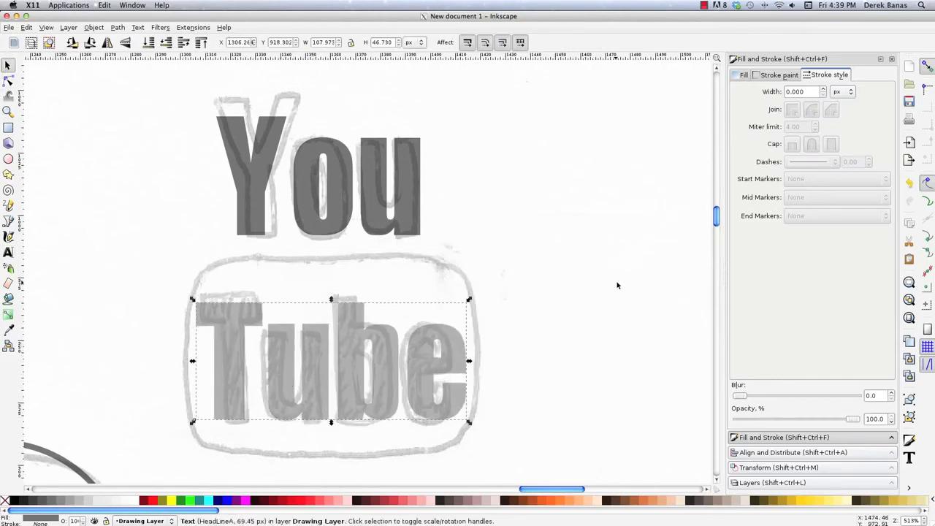
- Draw a rectangle about 112 by 75 px over the sketched box around "Tube" and round its corners to match
left_click(513, 348)
key("r")
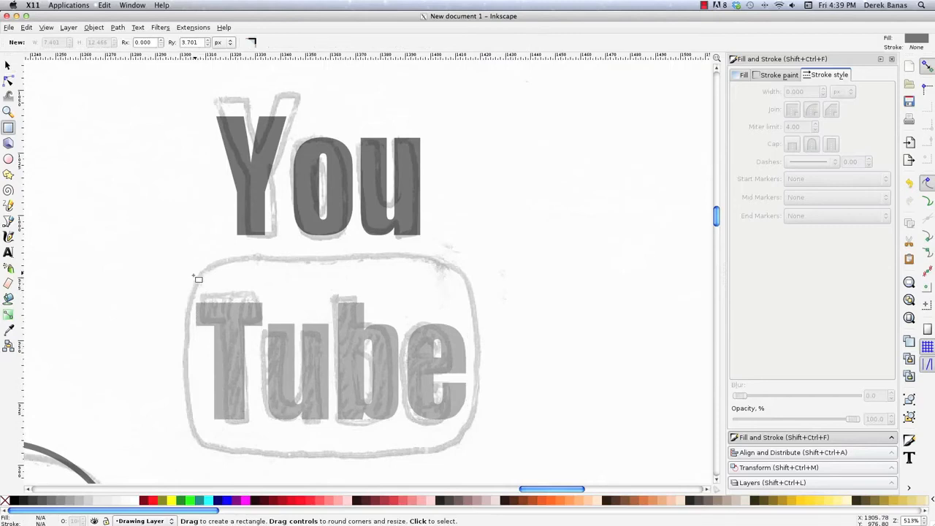
mouse_move(192, 263)
left_mouse_down()
mouse_move(273, 278)
mouse_move(444, 333)
mouse_move(485, 407)
mouse_move(472, 449)
left_mouse_up()
left_click_drag(473, 271, 476, 304)
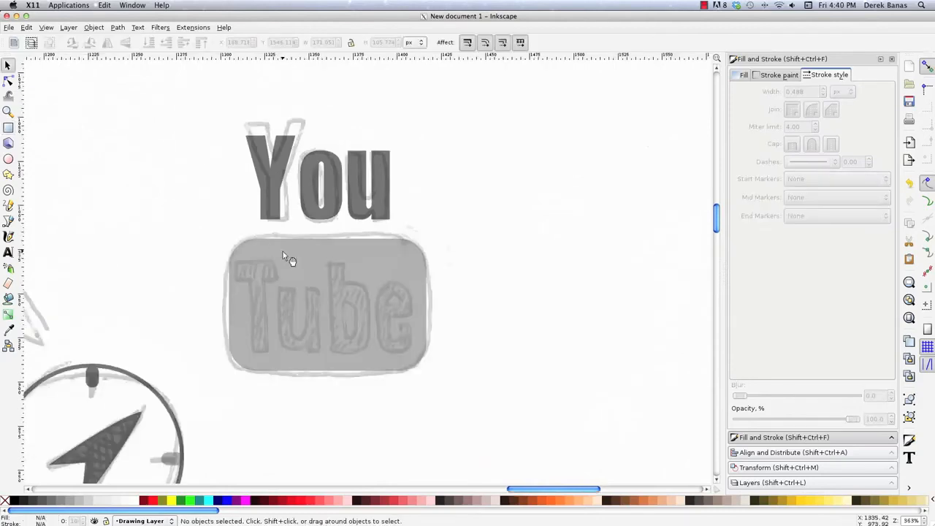
- Lower the rounded rectangle to the bottom, behind the "Tube" text
left_click(275, 247)
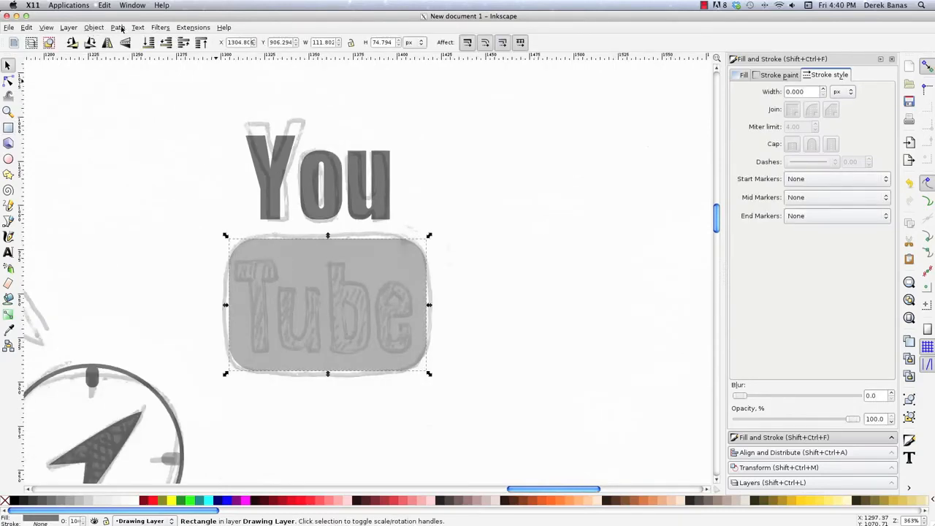
left_click(95, 28)
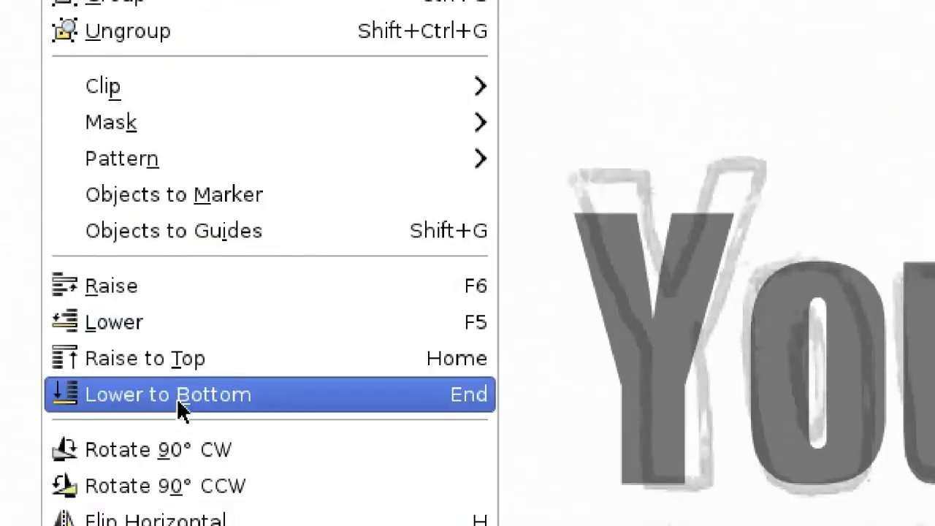
left_click(178, 414)
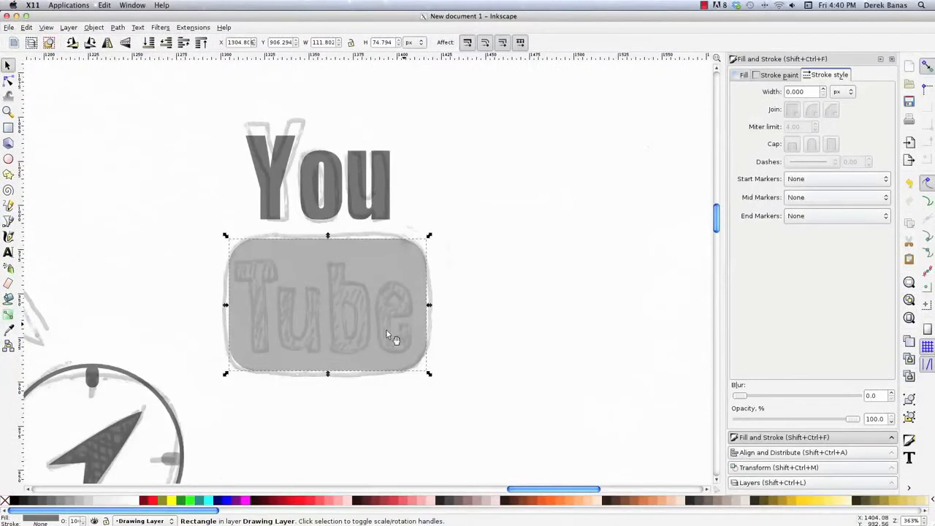
left_click(494, 293)
- Convert the "Tube" text to paths and fill the lettering with white
left_click(364, 306)
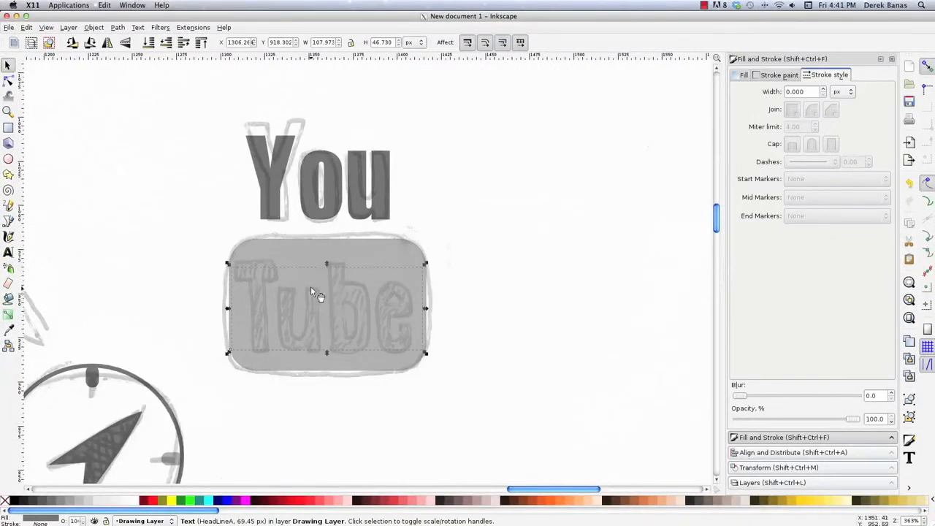
left_click(122, 29)
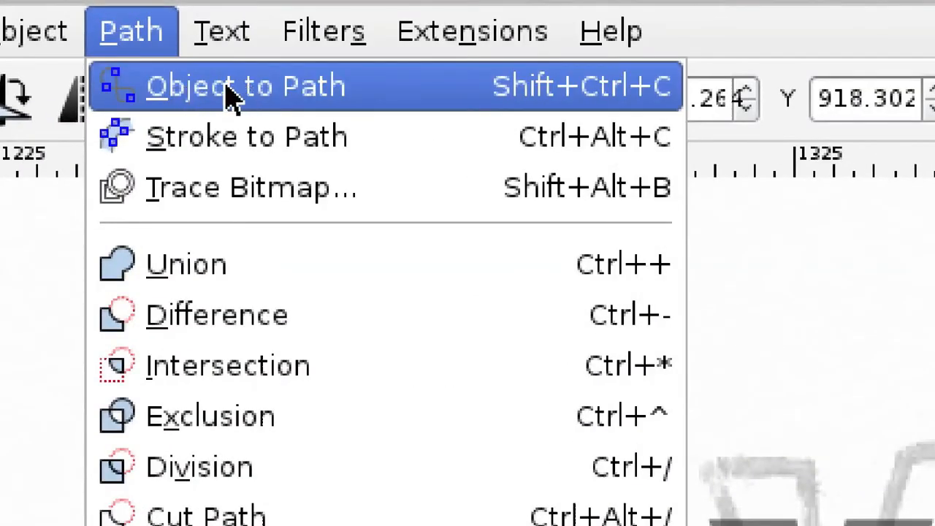
left_click(223, 93)
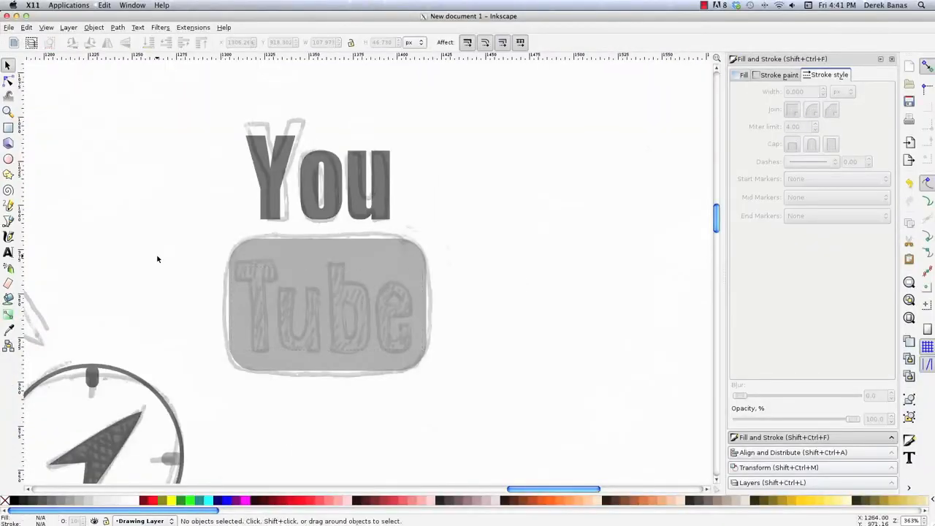
key("F2")
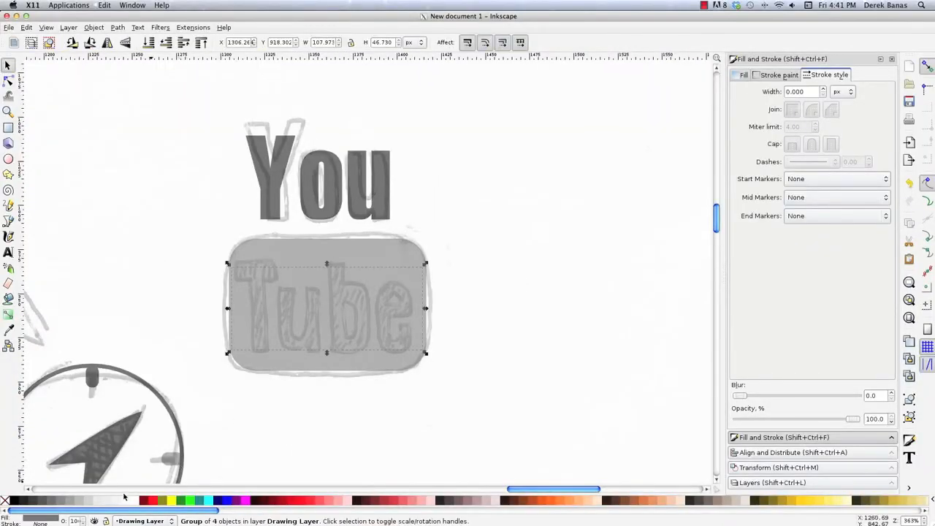
left_click(131, 500)
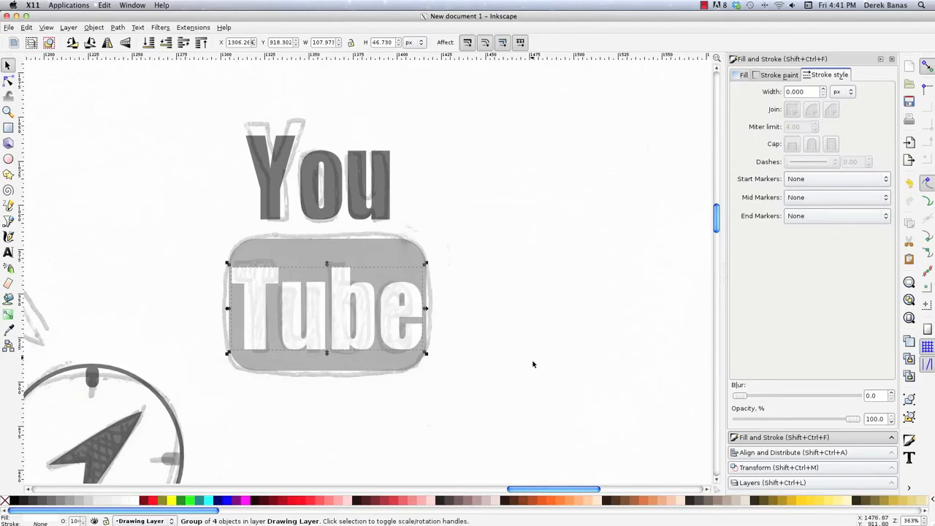
- Apply Object to Path to the white "Tube" lettering again and check its nodes
left_click(508, 275)
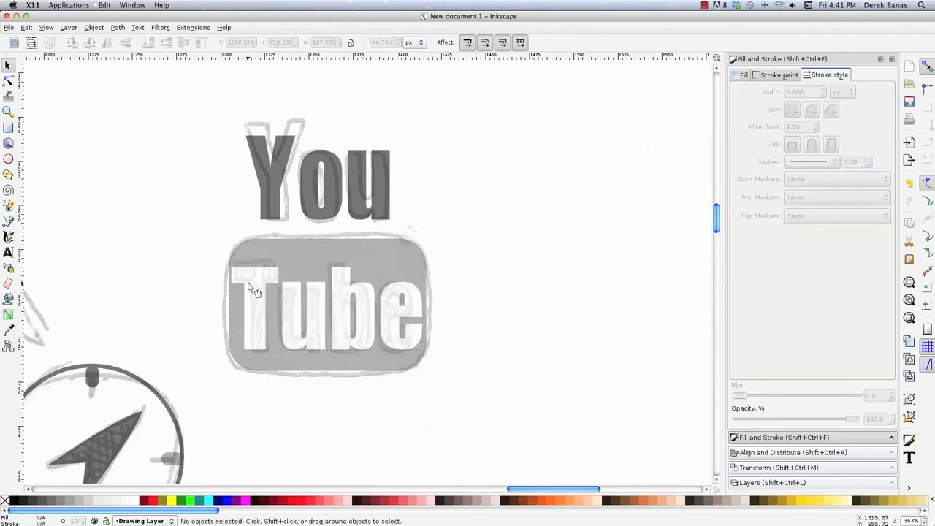
left_click(254, 291)
left_click(117, 27)
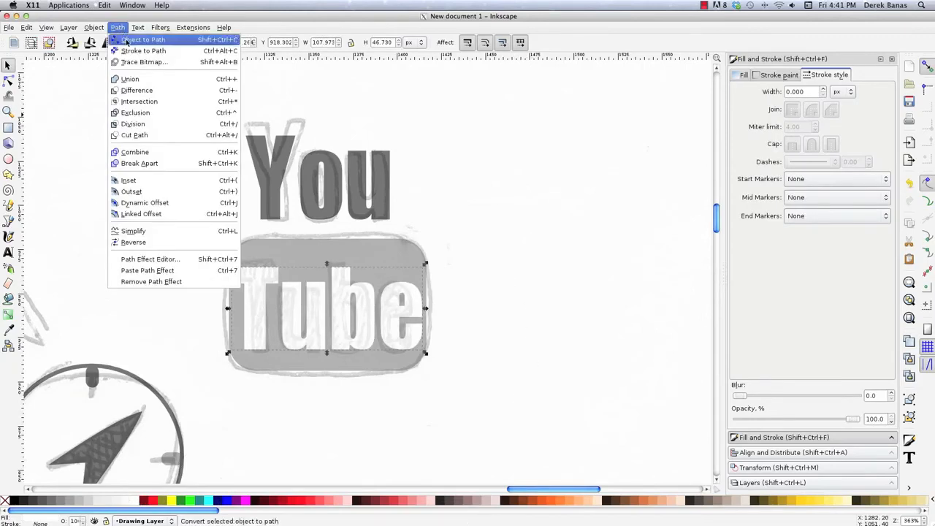
left_click(127, 40)
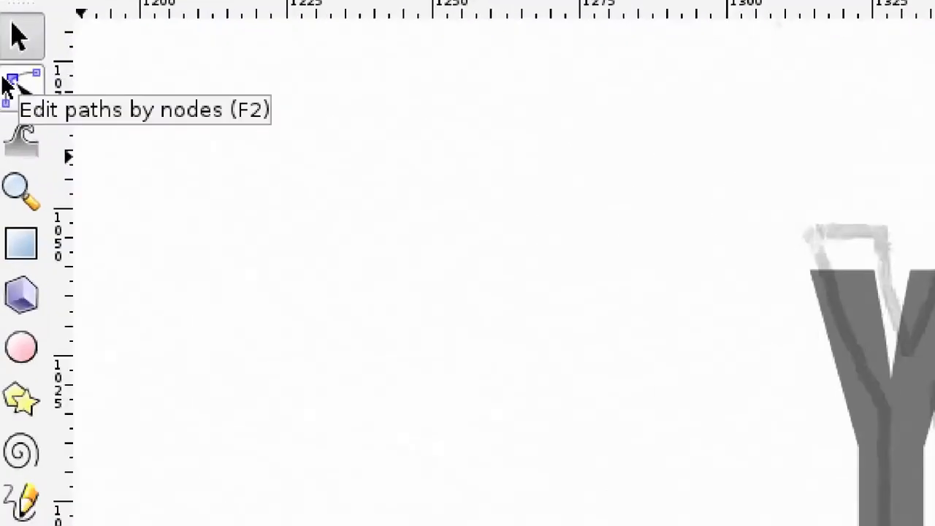
left_click(8, 81)
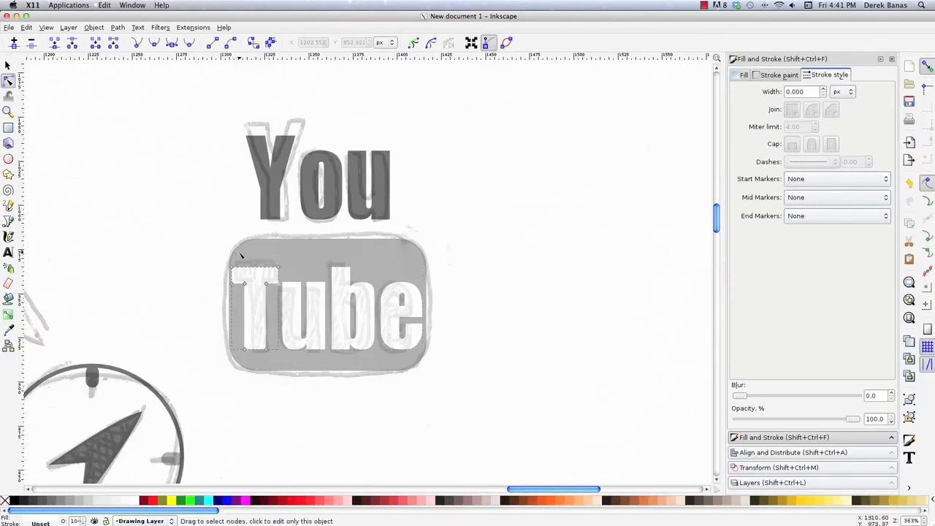
left_click(8, 65)
- Ungroup the "Tube" lettering into separate letter paths
left_click(262, 250)
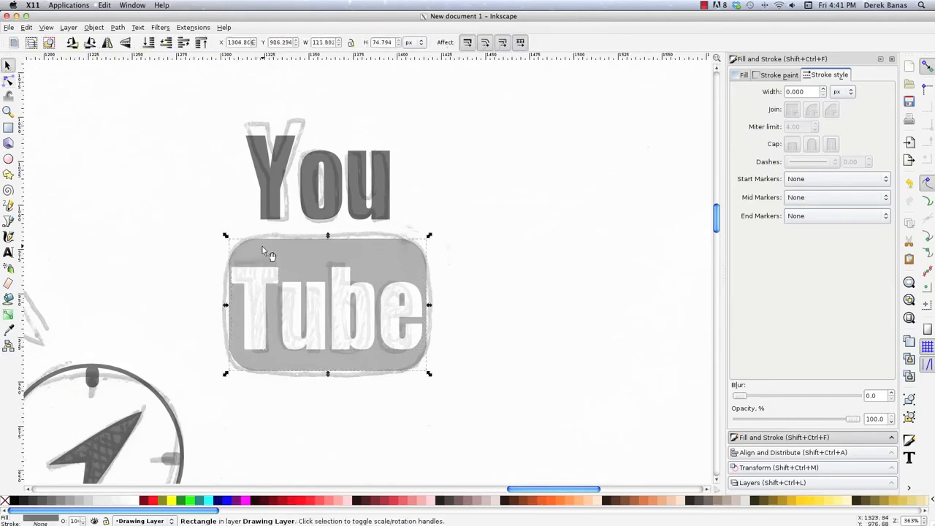
left_click(264, 280)
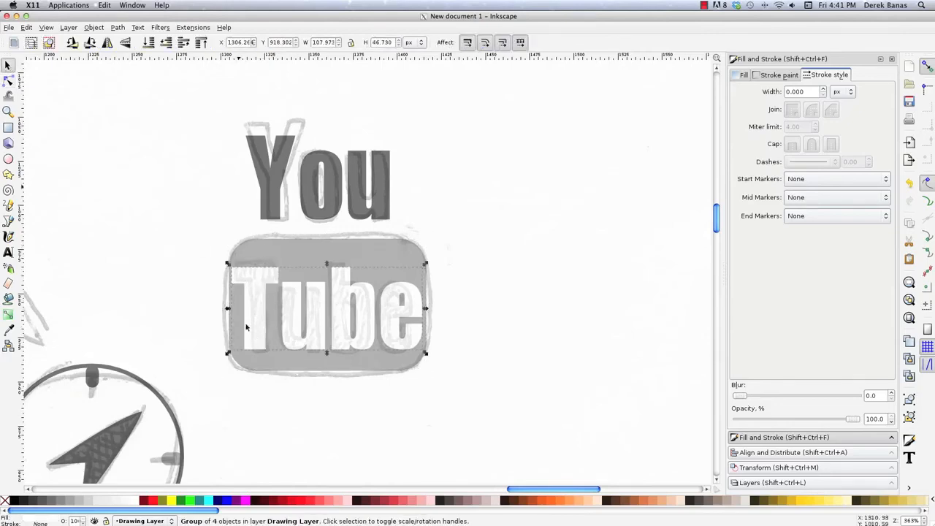
left_click(94, 27)
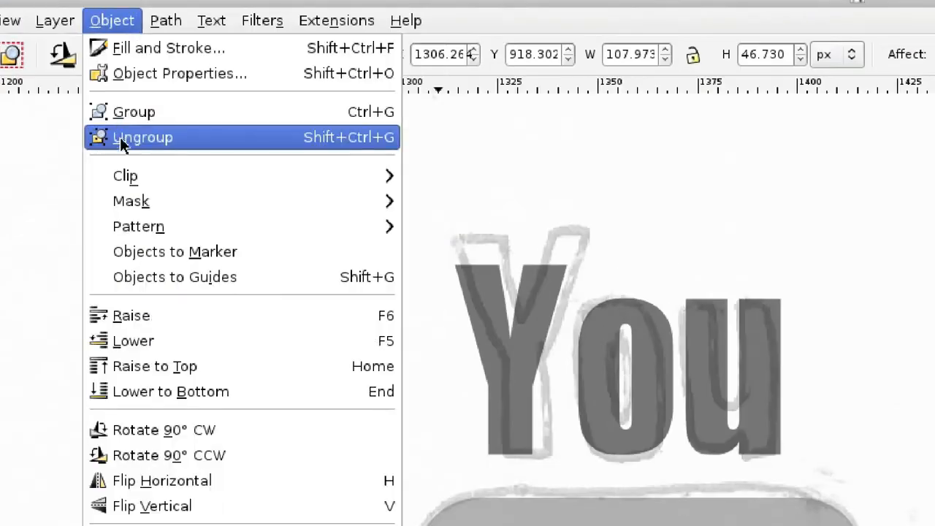
left_click(98, 79)
left_click(179, 282)
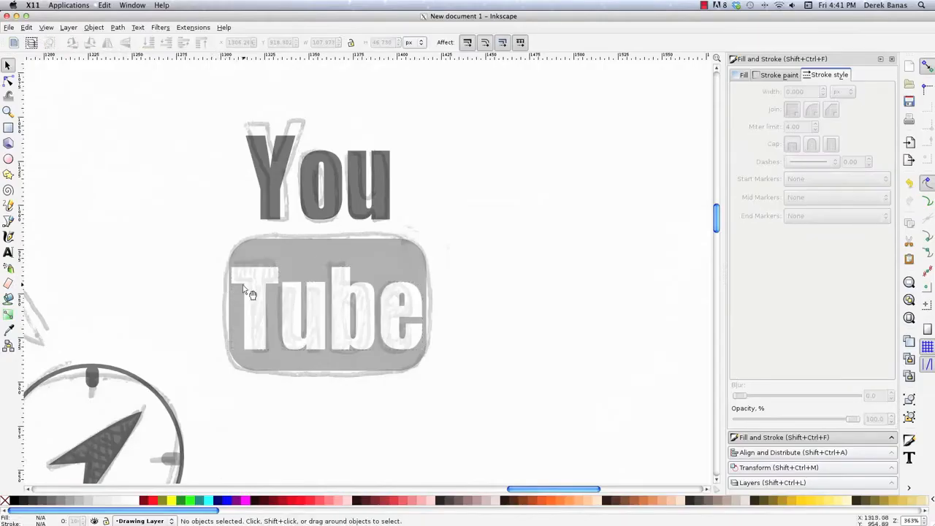
- Subtract the letter "T" from the rounded rectangle with the path Difference operation
left_click(257, 286)
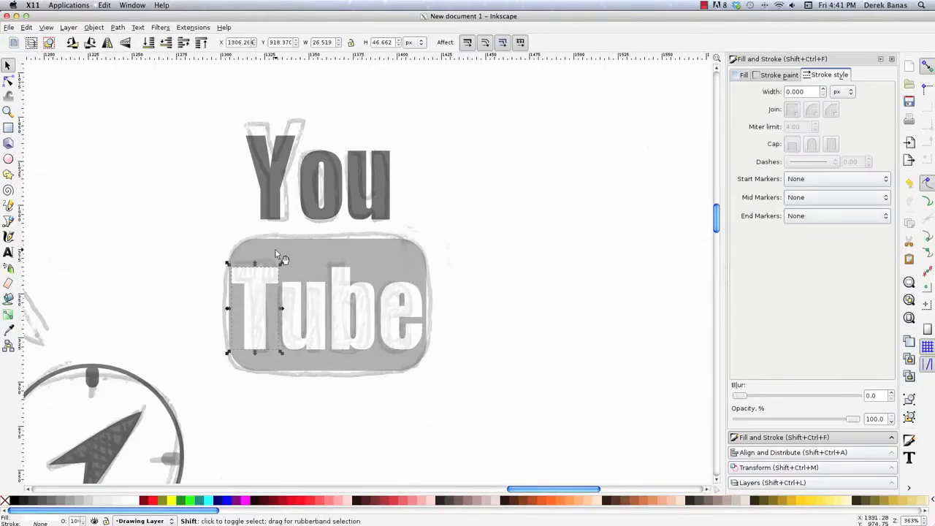
left_click(275, 250, "shift")
left_click(118, 27)
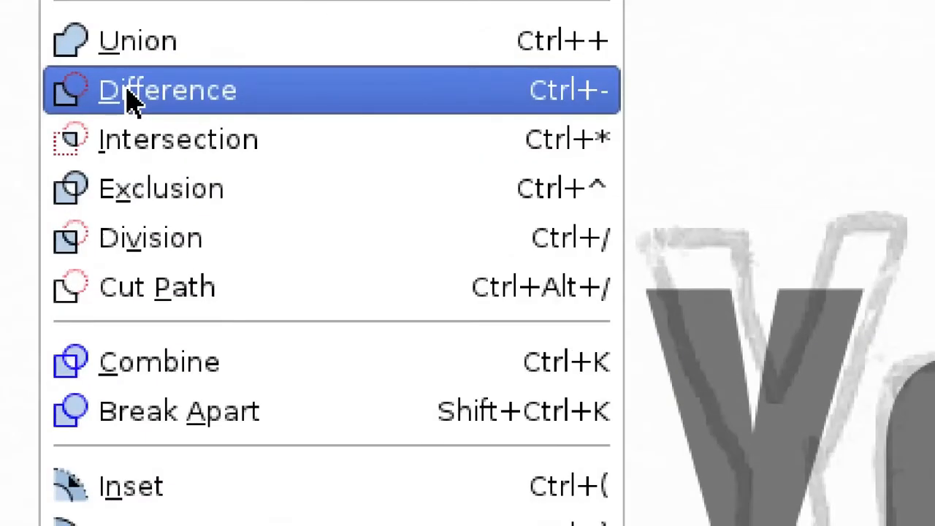
left_click(128, 98)
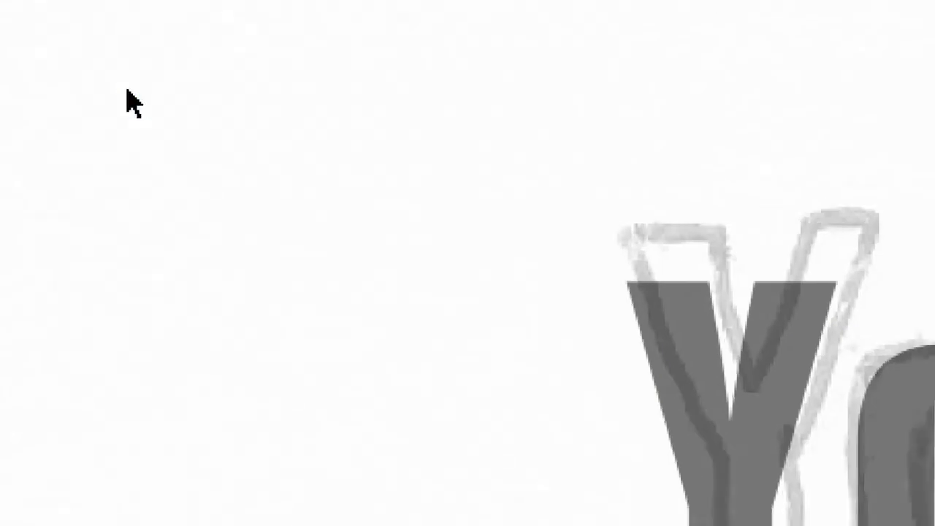
- Subtract the letters "u", "b" and "e" one at a time from the rounded rectangle with the path Difference operation
key("shift")
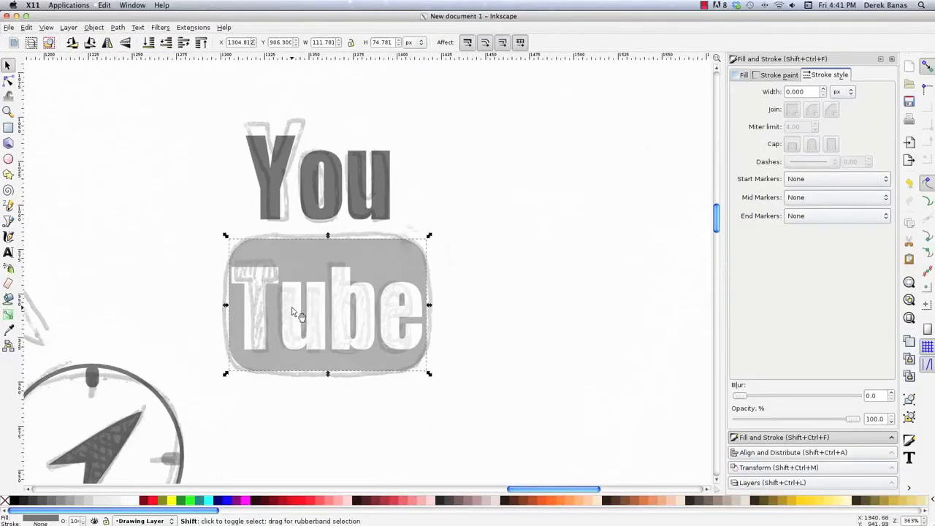
left_click(292, 313, "shift")
left_click(118, 28)
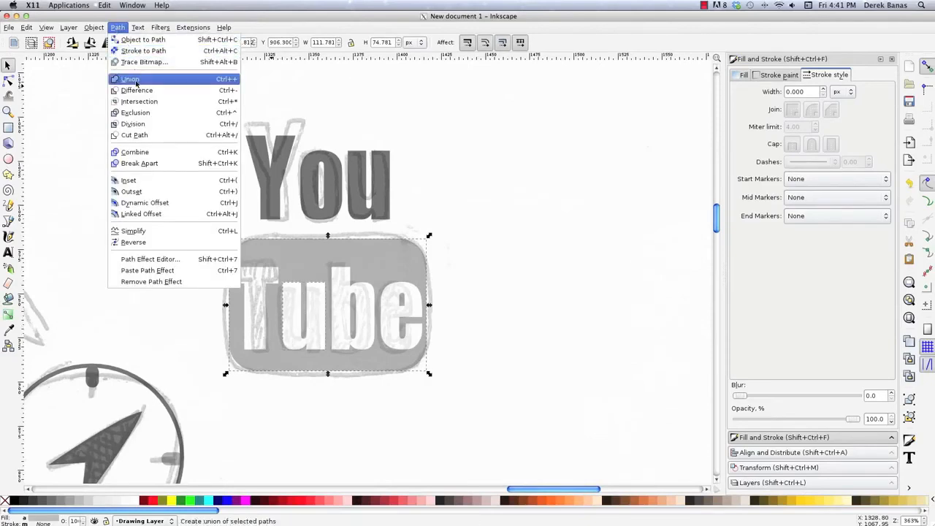
left_click(135, 90)
left_click(351, 292, "shift")
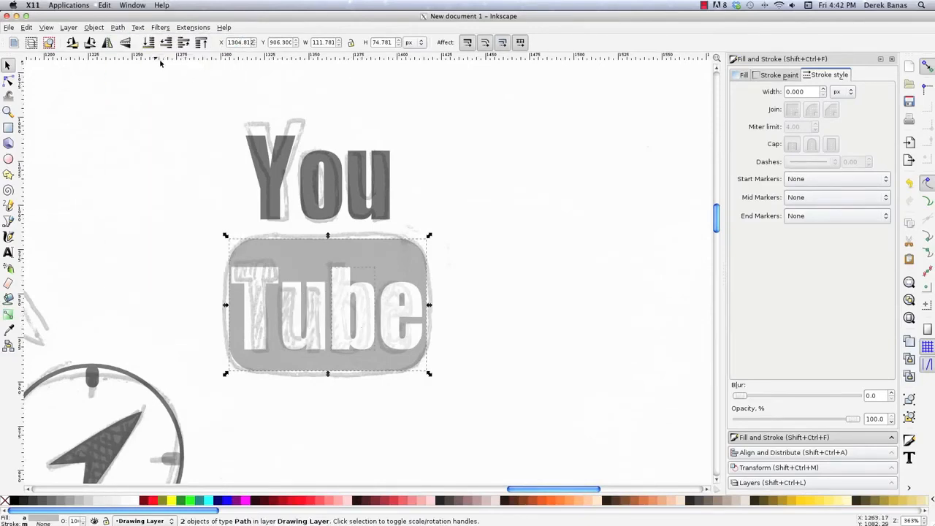
left_click(118, 27)
left_click(135, 89)
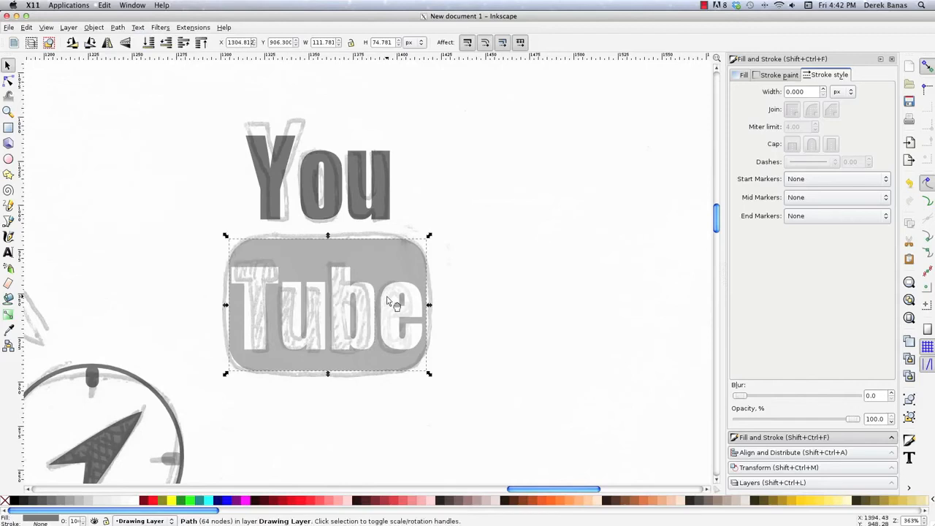
left_click(388, 299, "shift")
left_click(121, 27)
left_click(135, 90)
- Select the "You" text and the "Tube" rectangle together and move them off the sketch to the empty area beside it
left_click(482, 401)
left_click_drag(482, 401, 215, 102)
left_click_drag(384, 269, 620, 225)
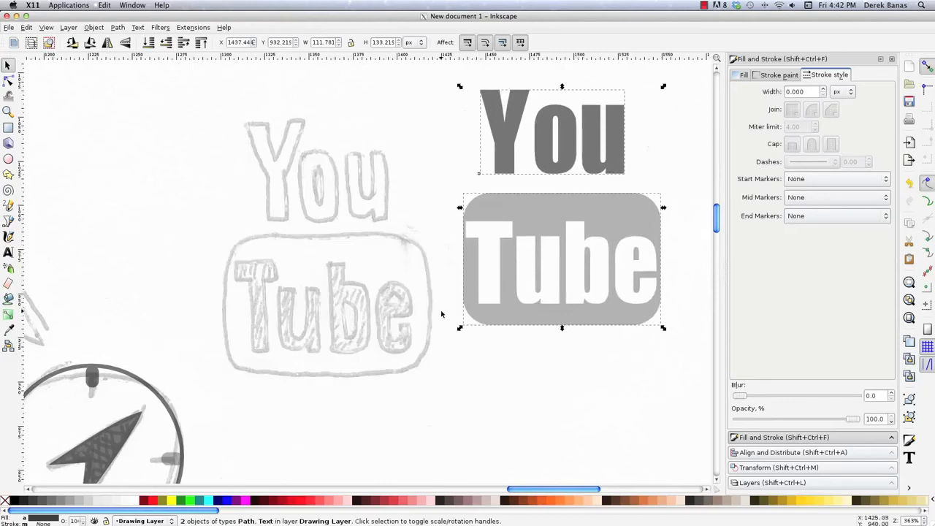
- Unlock Layer 1 and delete the scanned sketch image from it
key("z")
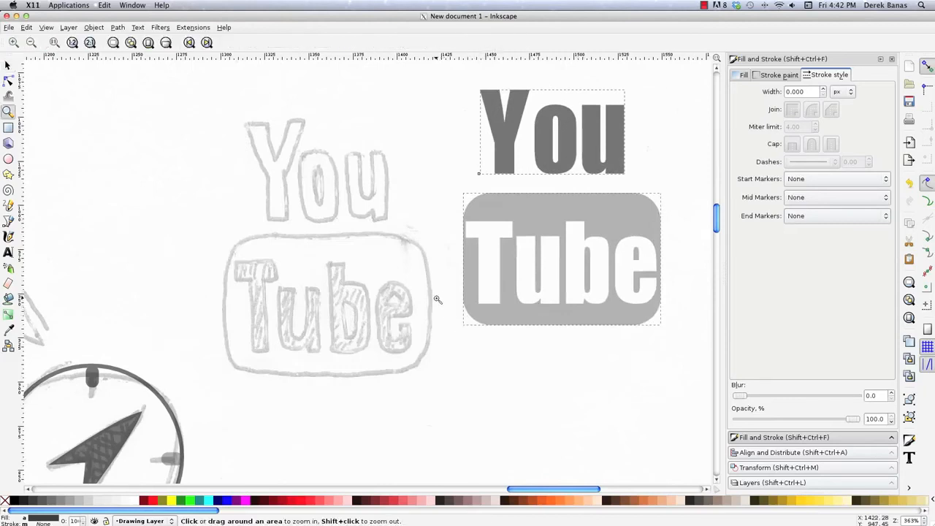
left_click(437, 299, "shift")
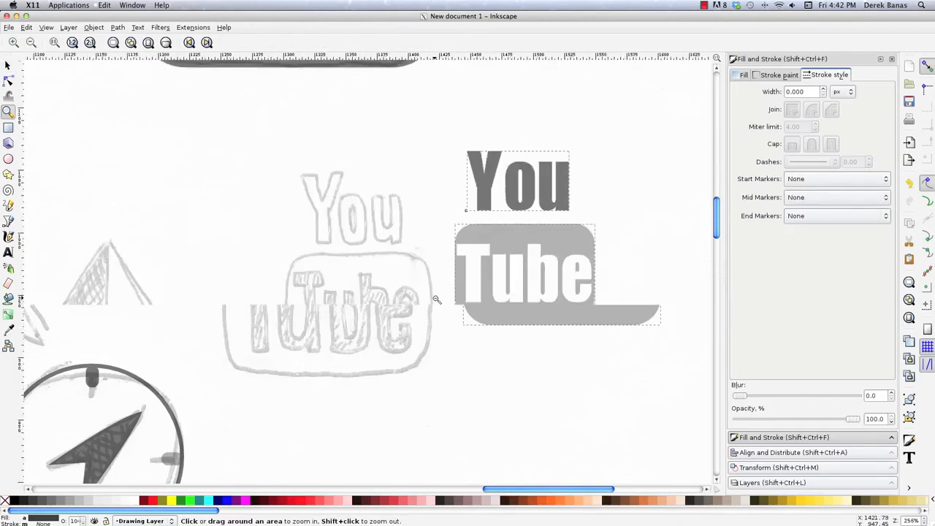
left_click(437, 299, "shift")
left_click(437, 299, "shift")
left_click(437, 299, "shift")
left_click(437, 299, "shift")
key("s")
left_click(327, 271)
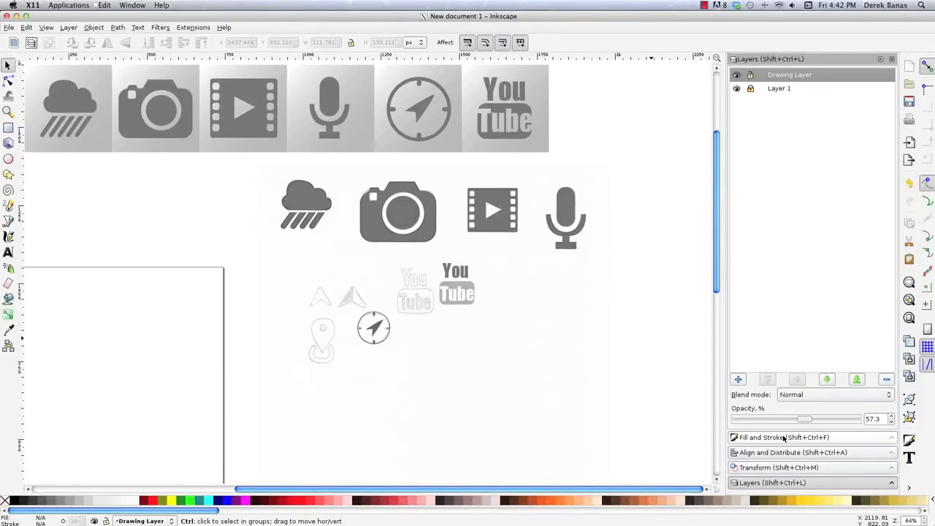
left_click(779, 89)
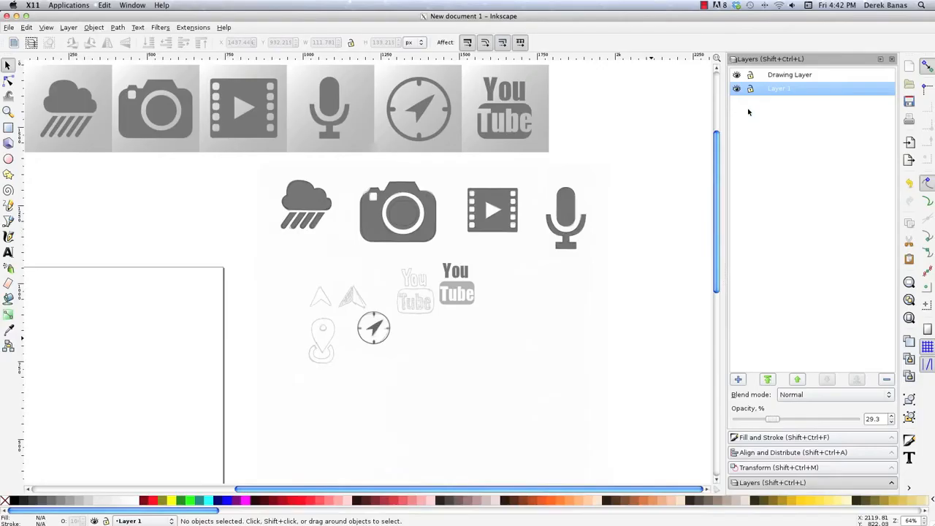
left_click(547, 349)
key("Delete")
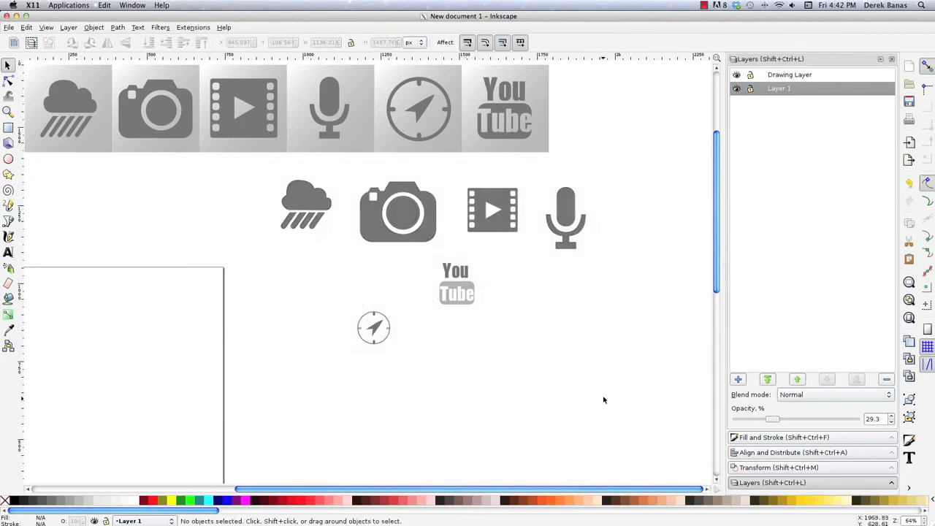
- Raise the Drawing Layer's opacity to 100% and fill the "Tube" rounded rectangle with black
left_click(759, 75)
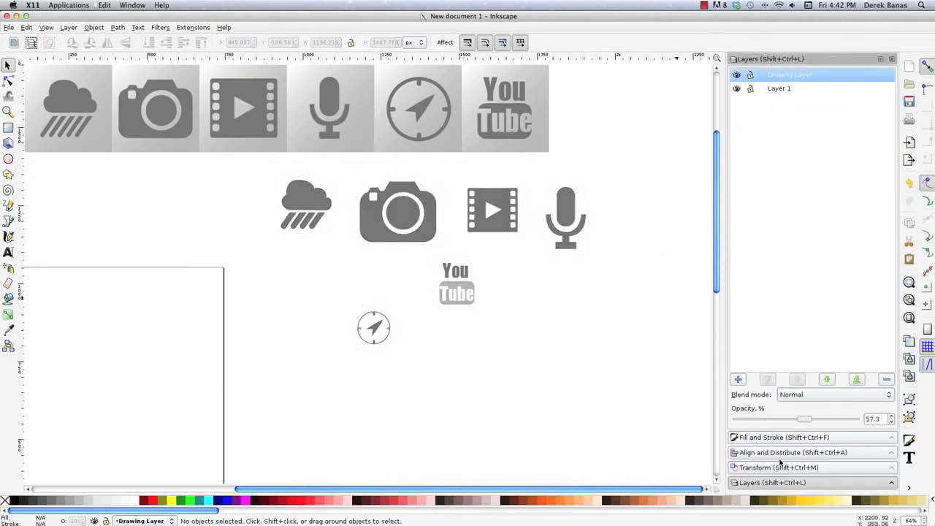
left_click_drag(816, 420, 863, 420)
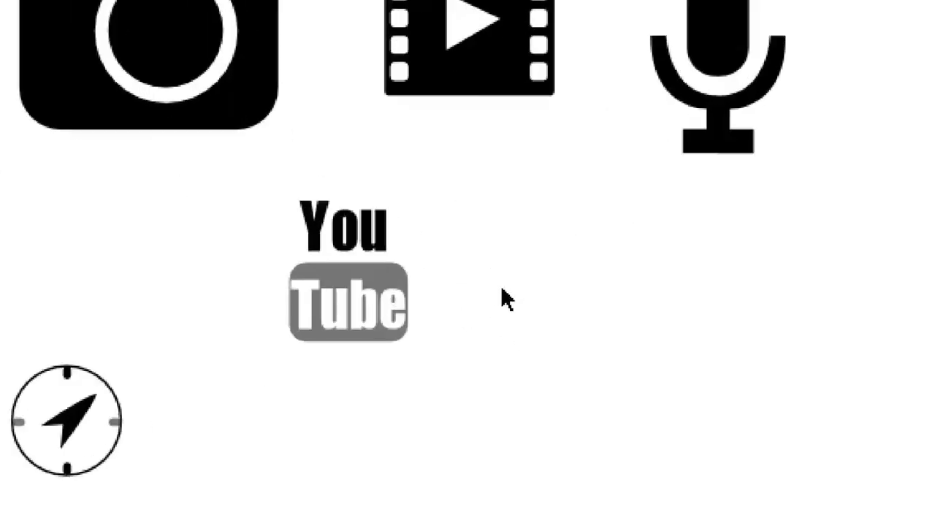
left_click(395, 287)
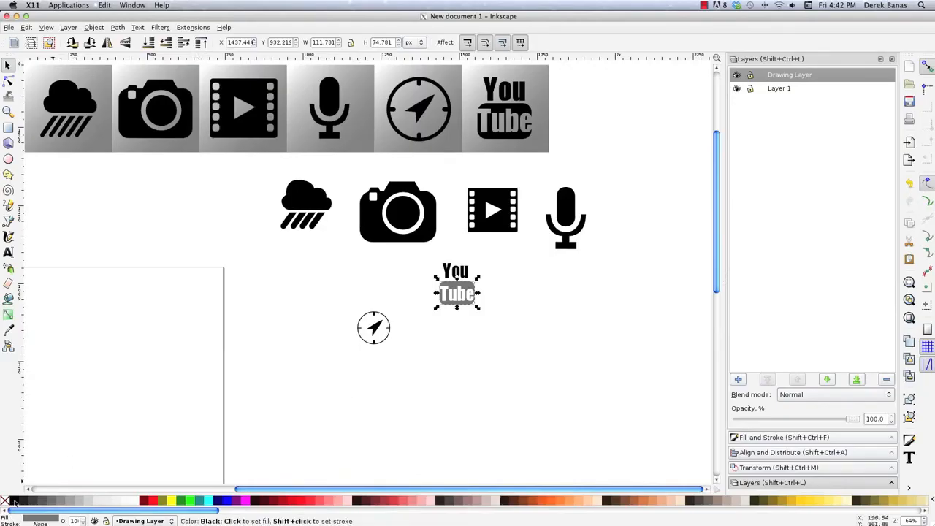
left_click(14, 503)
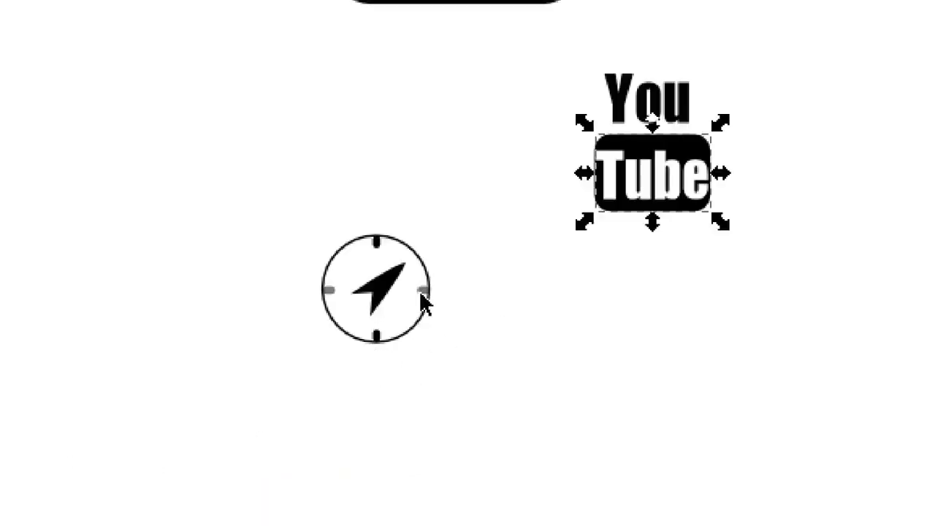
- Set the opacity of the compass icon's left and right tick marks to 100%
left_click(387, 329)
left_click(326, 289)
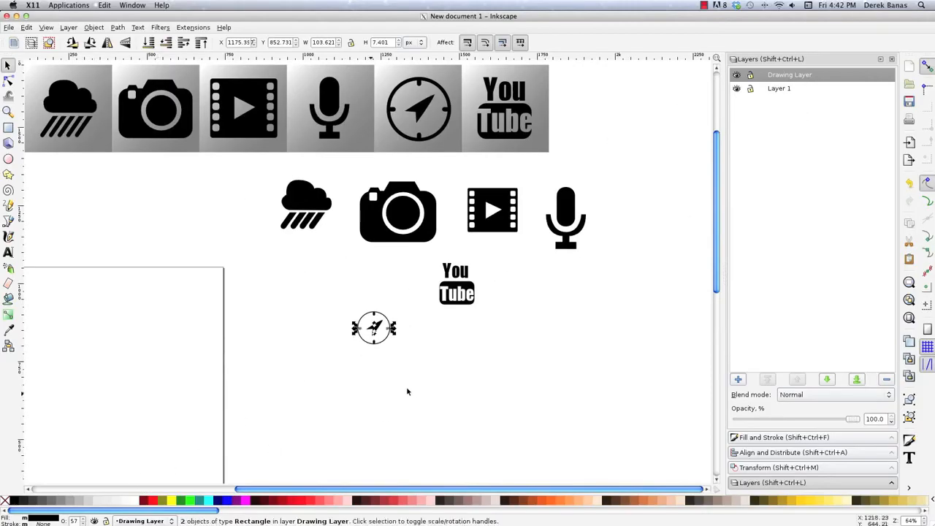
left_click(358, 328)
left_click(796, 438)
left_click(741, 75)
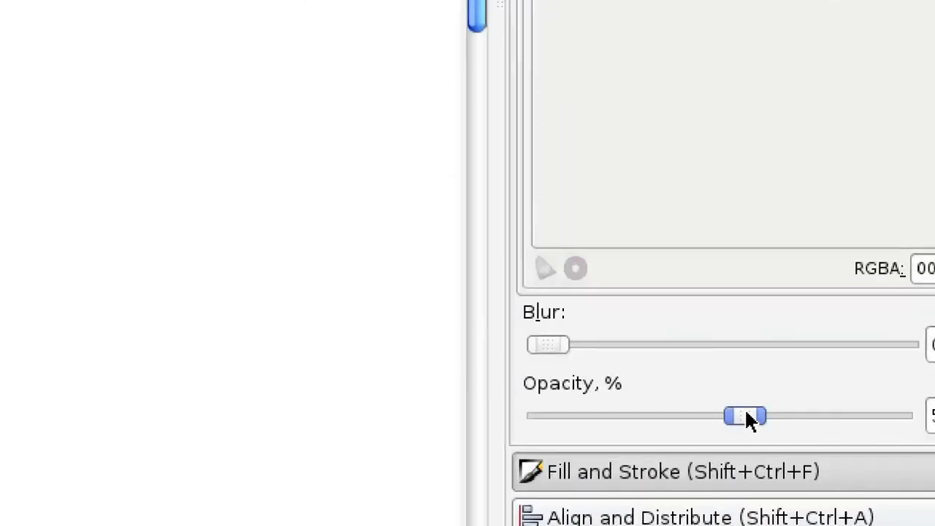
left_click_drag(804, 420, 858, 421)
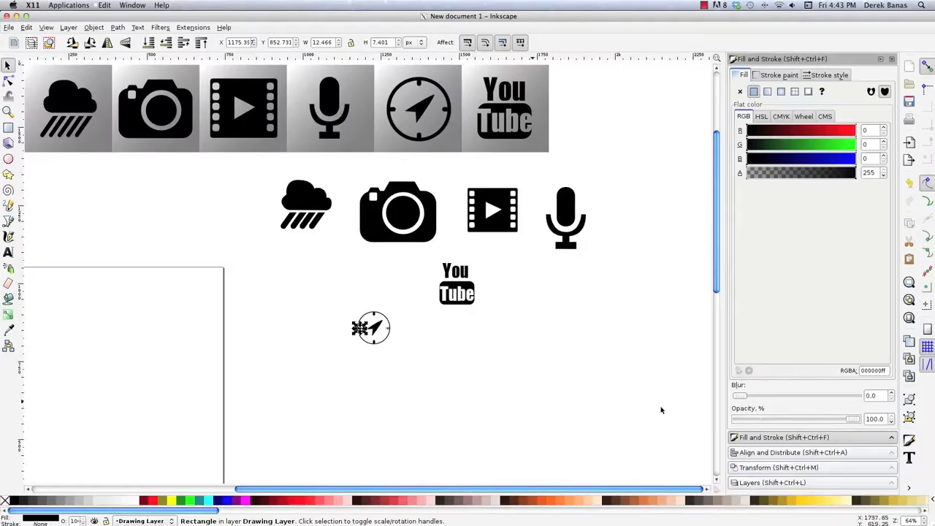
left_click(389, 329)
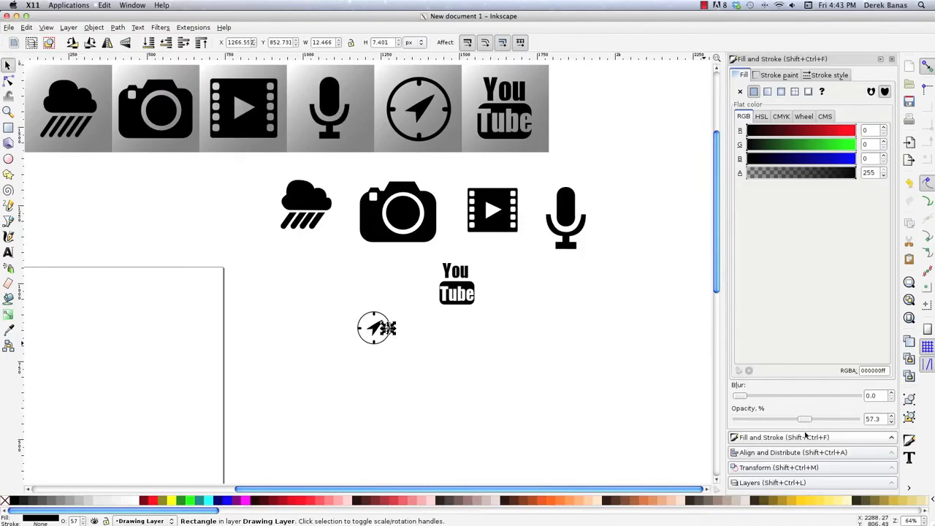
left_click_drag(806, 419, 856, 420)
- Select all parts of the compass icon and move them next to the YouTube logo
left_click_drag(402, 354, 325, 304)
left_click_drag(381, 340, 409, 295)
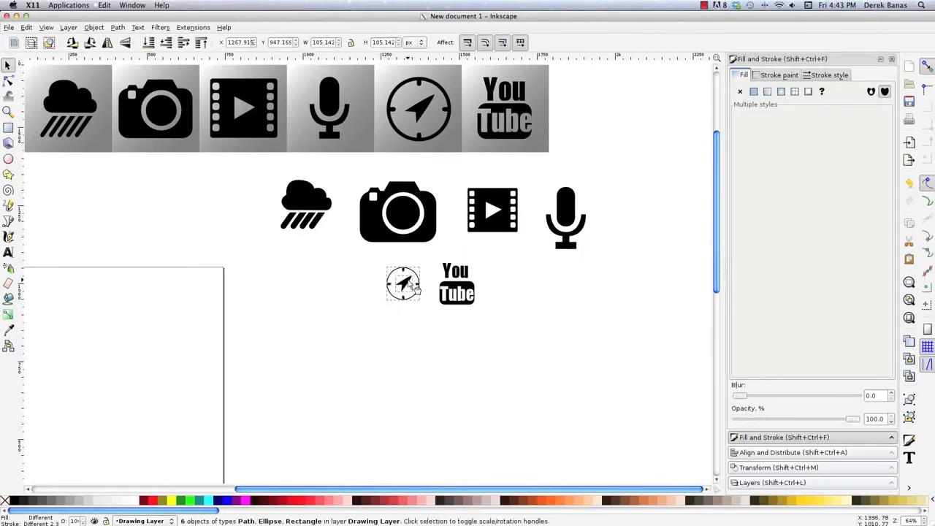
left_click(333, 337)
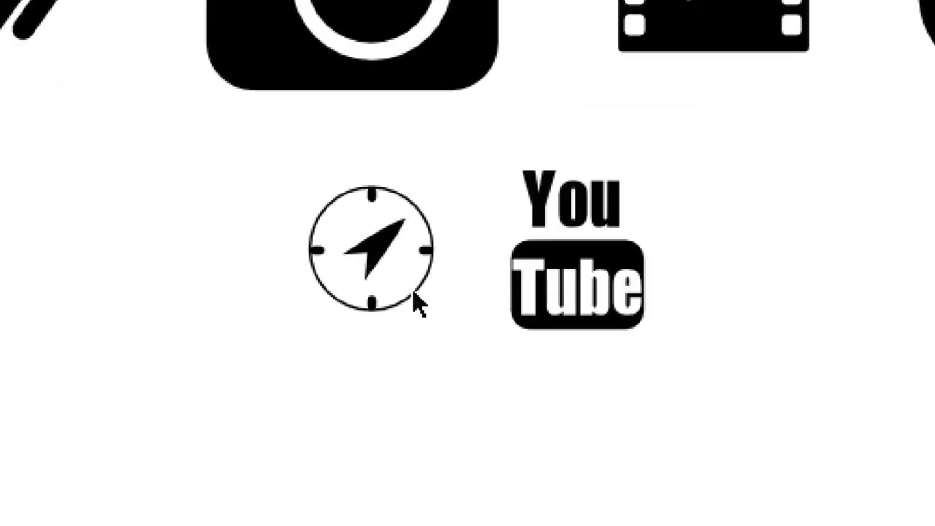
- Increase the stroke width of the compass's outer ring to 4.8 px
left_click(417, 299)
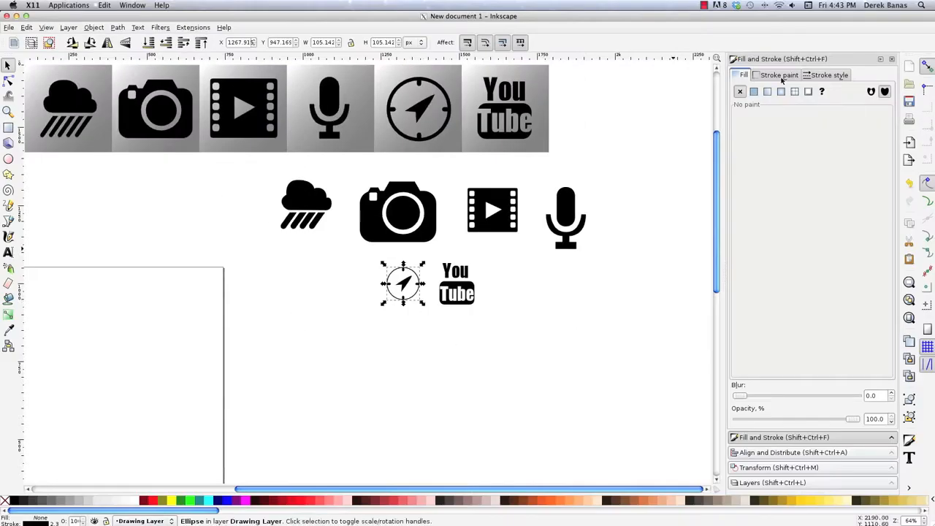
left_click(787, 79)
left_click(830, 75)
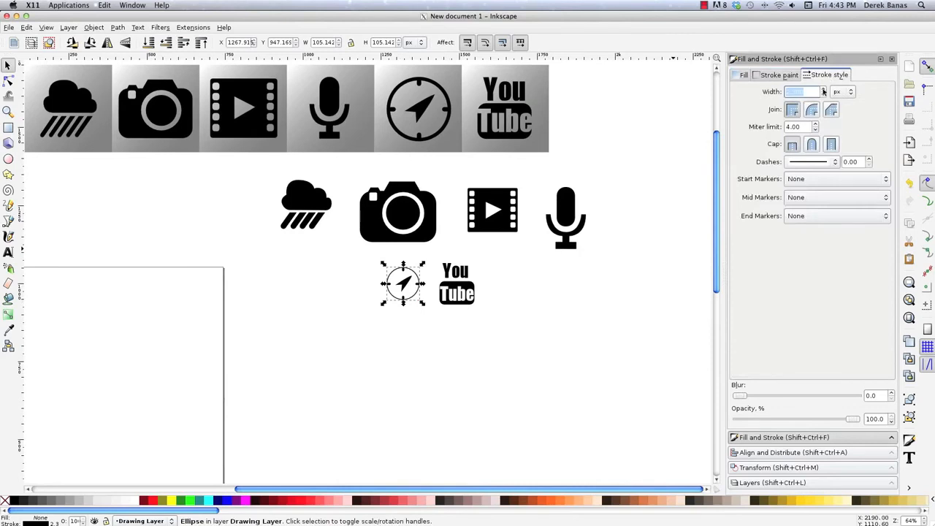
left_click(823, 89)
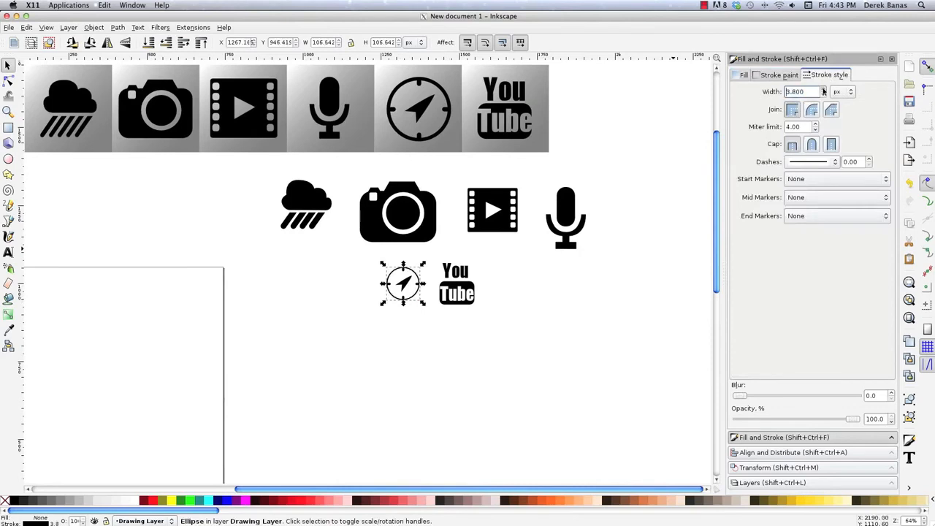
left_click(823, 89)
left_click(521, 304)
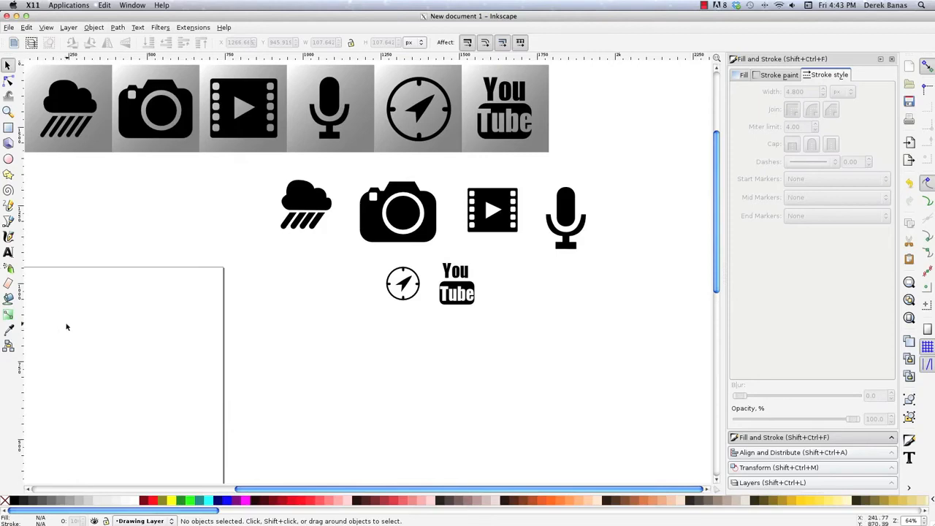
- Draw a square about 245 px wide below the rain cloud icon and give it a linear gradient fill
key("r")
left_click_drag(288, 291, 365, 372)
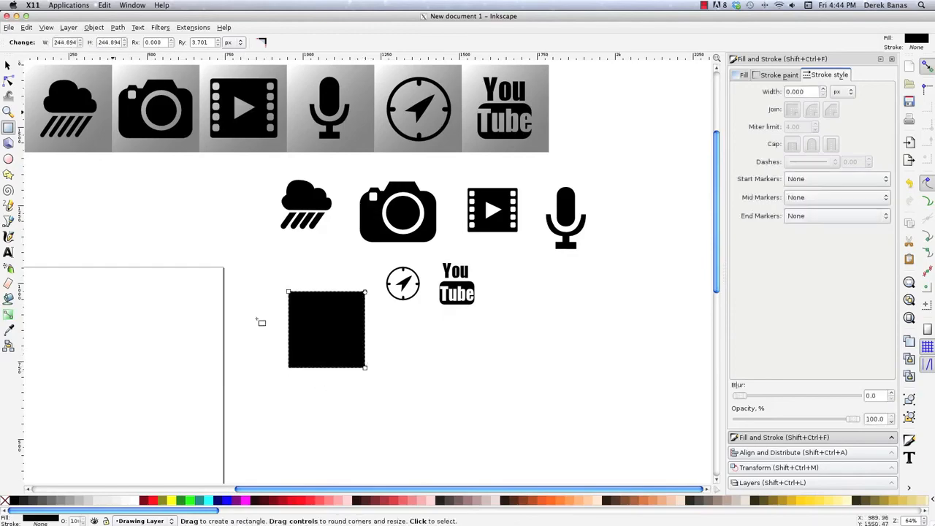
key("s")
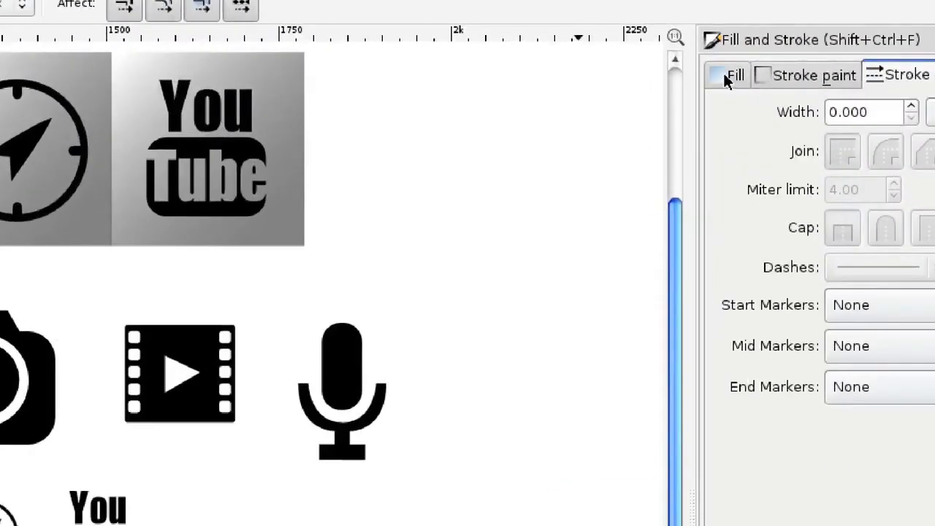
left_click(743, 74)
left_click(766, 92)
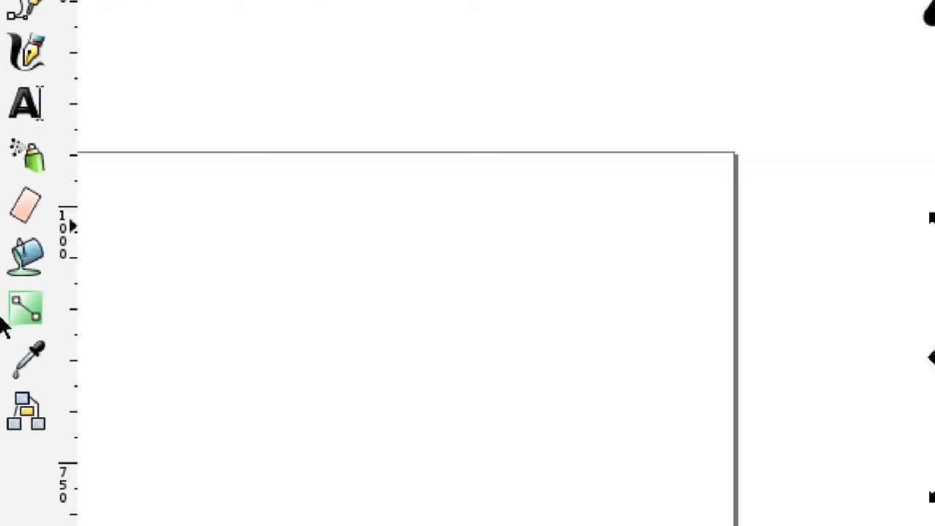
- Reposition the square's gradient handles so it runs diagonally from black at the lower-right corner to transparent at the upper-left corner
left_click(8, 315)
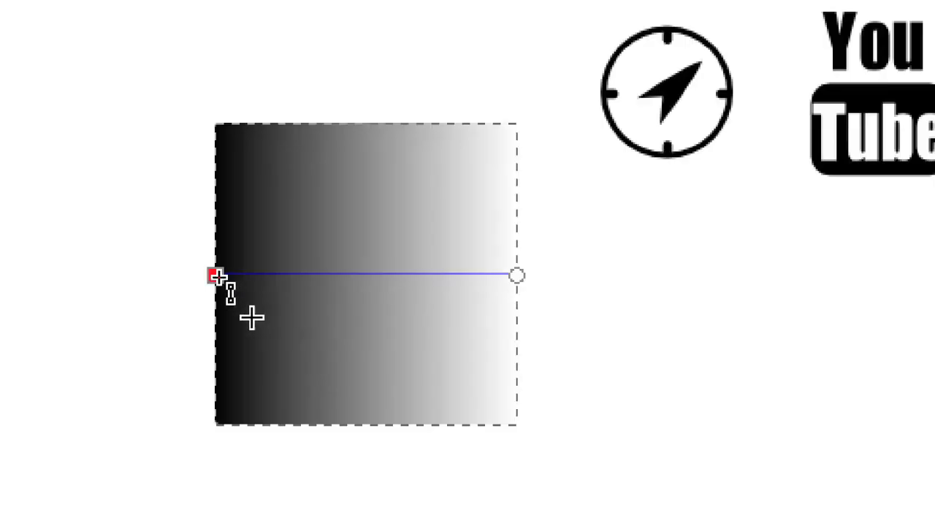
left_click_drag(288, 329, 340, 352)
left_click_drag(421, 365, 495, 406)
left_click_drag(516, 275, 214, 126)
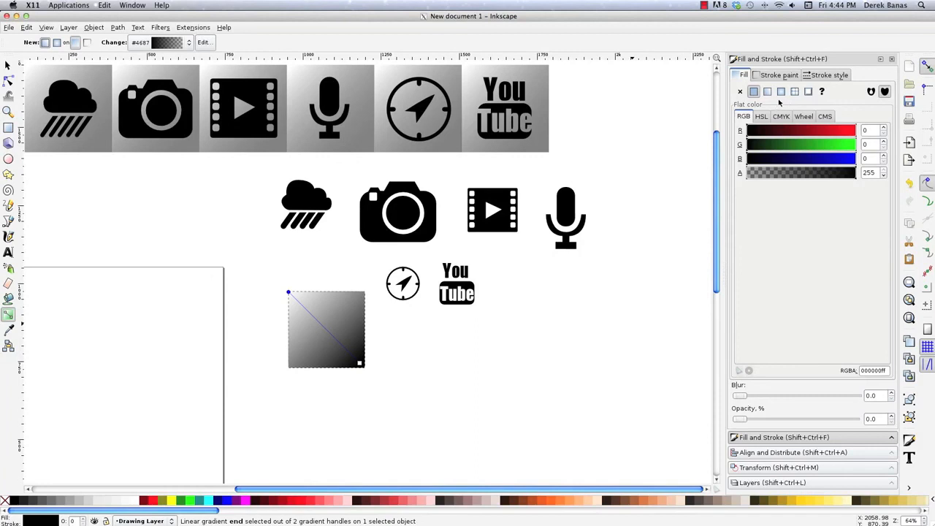
- In the gradient editor, make the square's transparent end stop fully opaque with alpha 255 and set its blue value to 129
key("s")
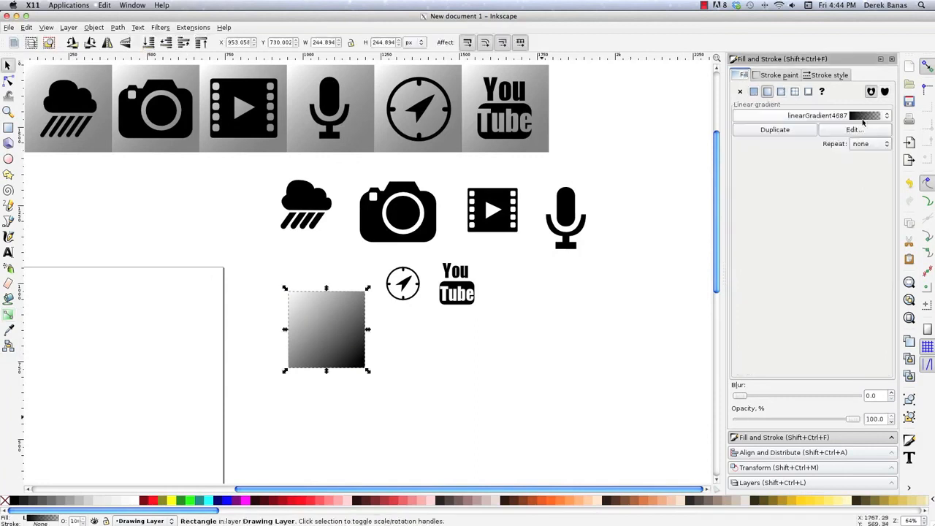
left_click(856, 130)
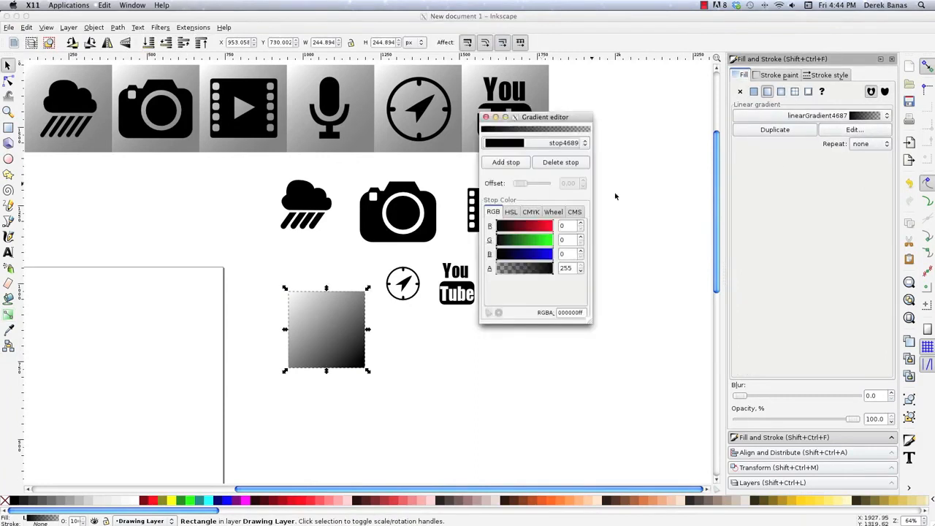
left_click(577, 144)
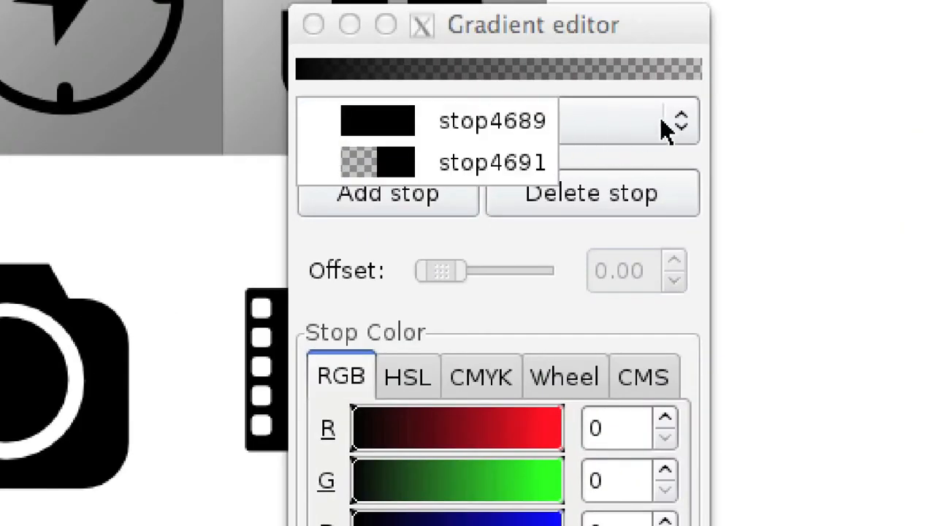
left_click(664, 126)
left_click(677, 128)
left_click(442, 165)
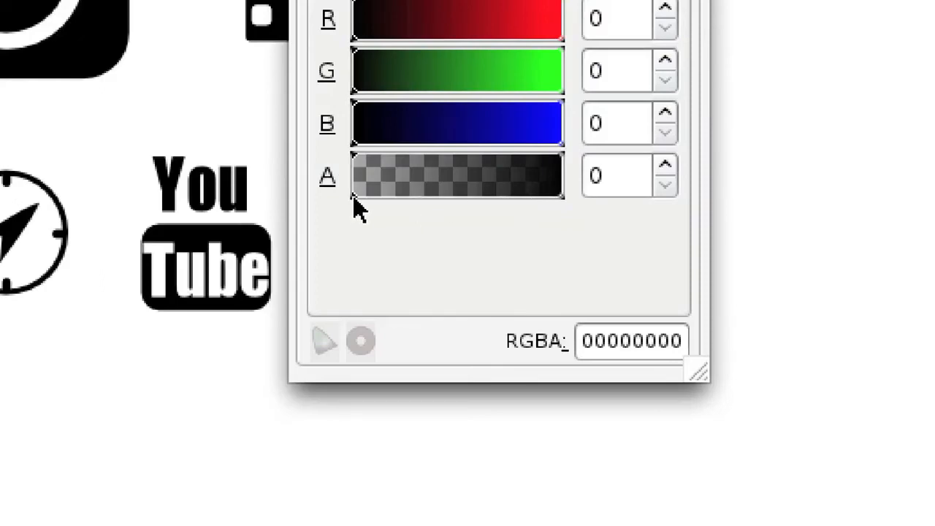
left_click_drag(354, 195, 565, 207)
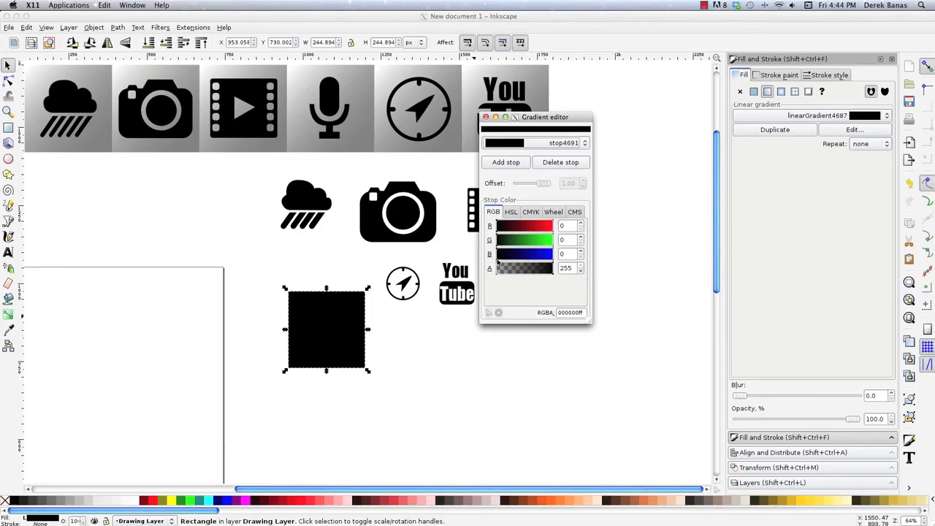
left_click_drag(496, 260, 522, 261)
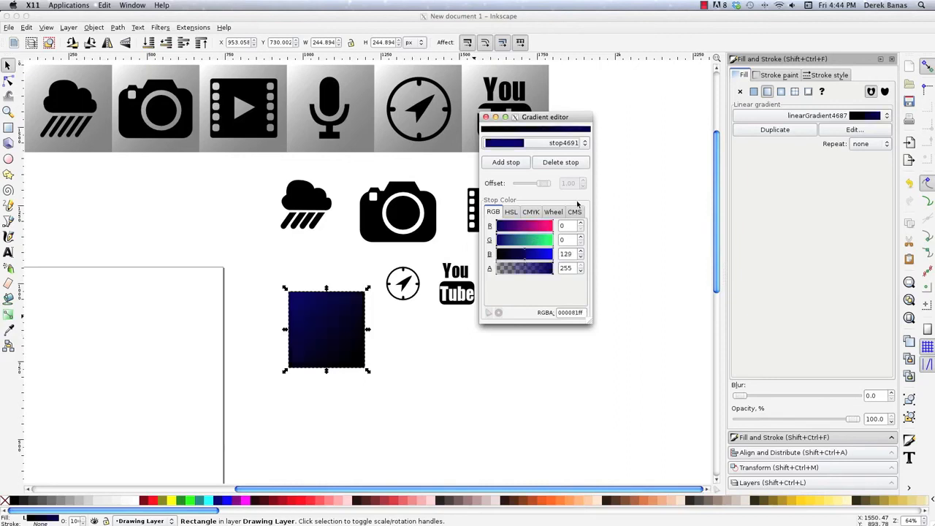
- Set the red, green and blue values of the square's selected gradient end stop to 120 each
double_click(568, 225)
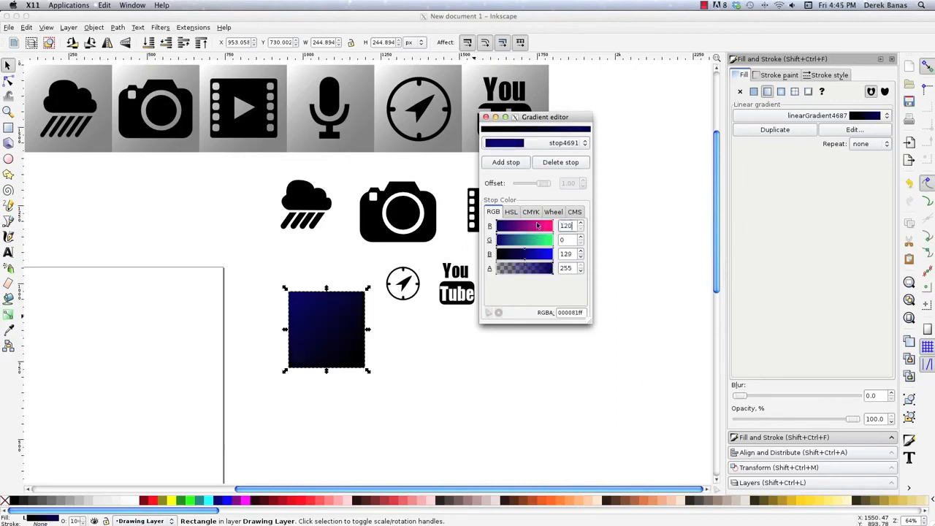
key("Tab")
type("1")
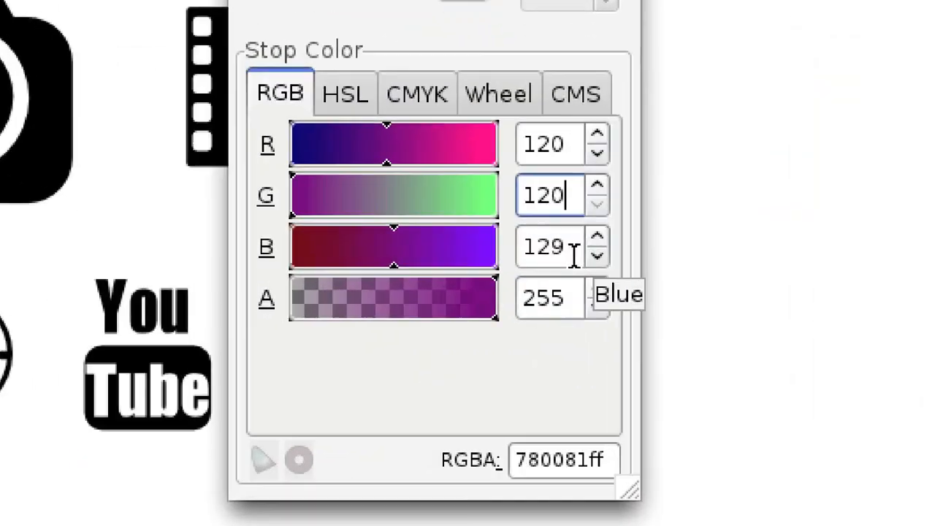
key("Tab")
type("120")
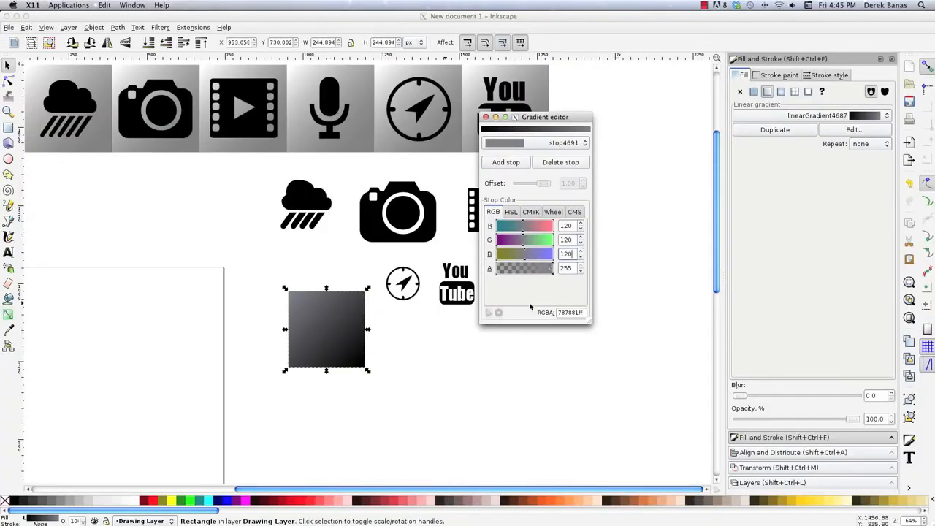
- Switch to the gradient's black stop and lighten it roughly to red 194, green 196 and blue 203
left_click(515, 142)
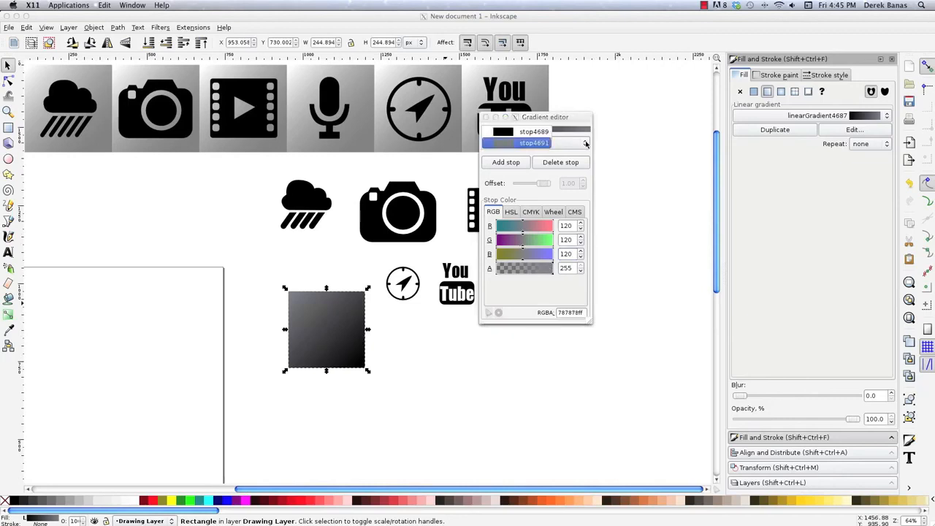
left_click(524, 132)
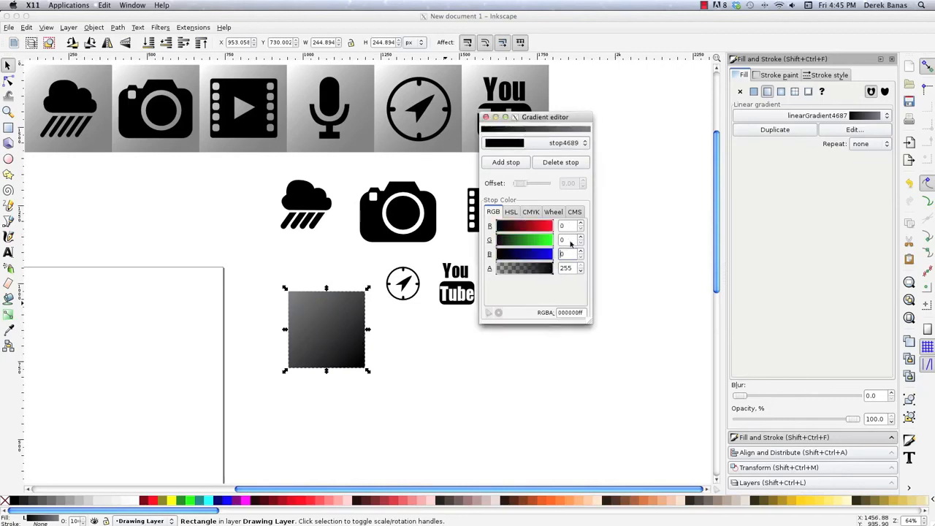
left_click_drag(498, 232, 539, 248)
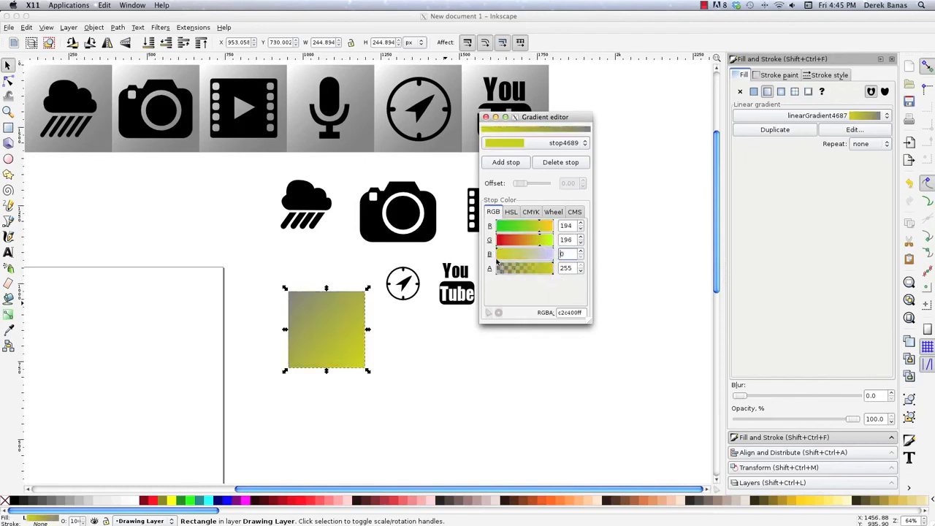
left_click_drag(498, 253, 541, 253)
- Set the red, green and blue values of the gradient's start stop to 220 each
left_click_drag(575, 226, 547, 227)
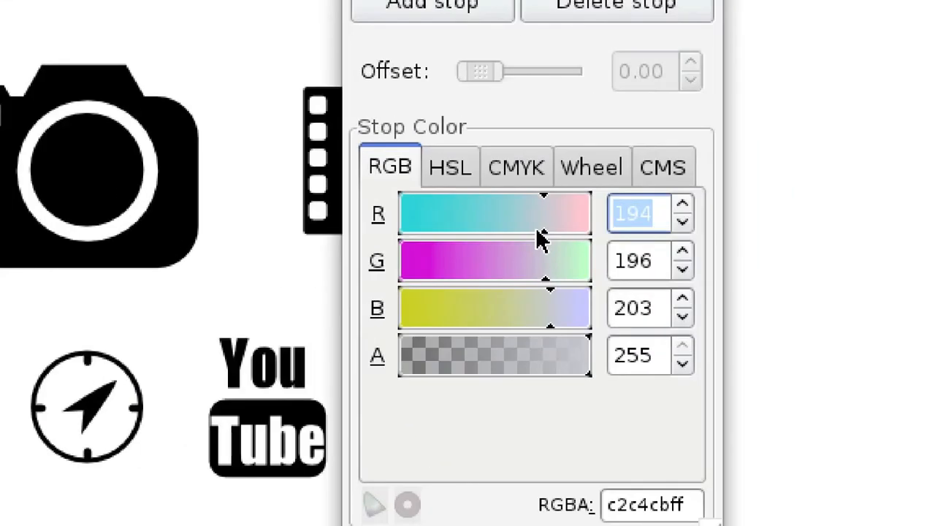
type("220")
key("Tab")
type("220")
key("Tab")
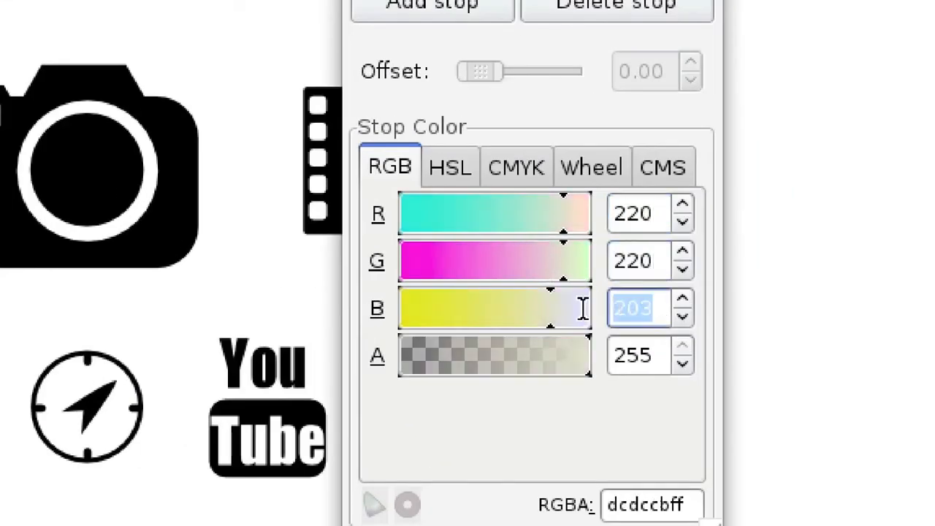
type("220")
key("Return")
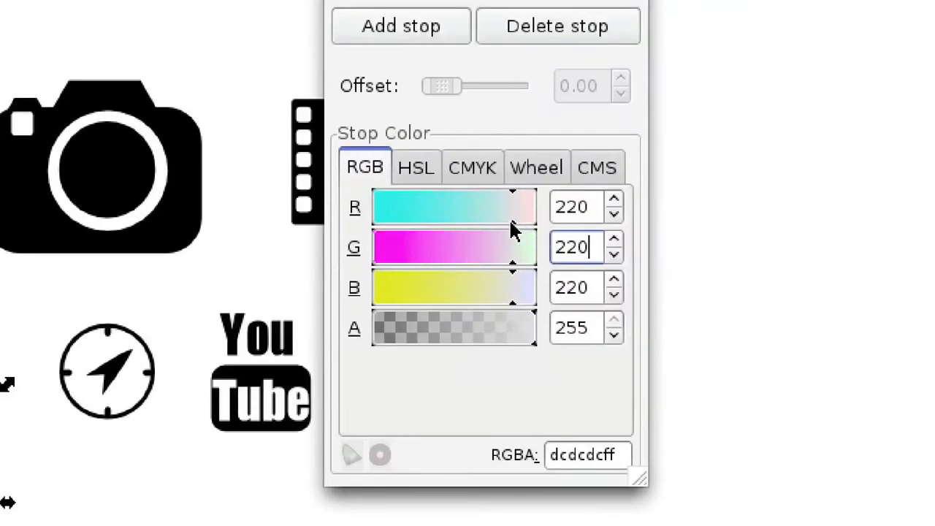
- Make the gradient's start stop pure white with red, green and blue at 255, and close the gradient editor
left_click_drag(544, 230, 558, 232)
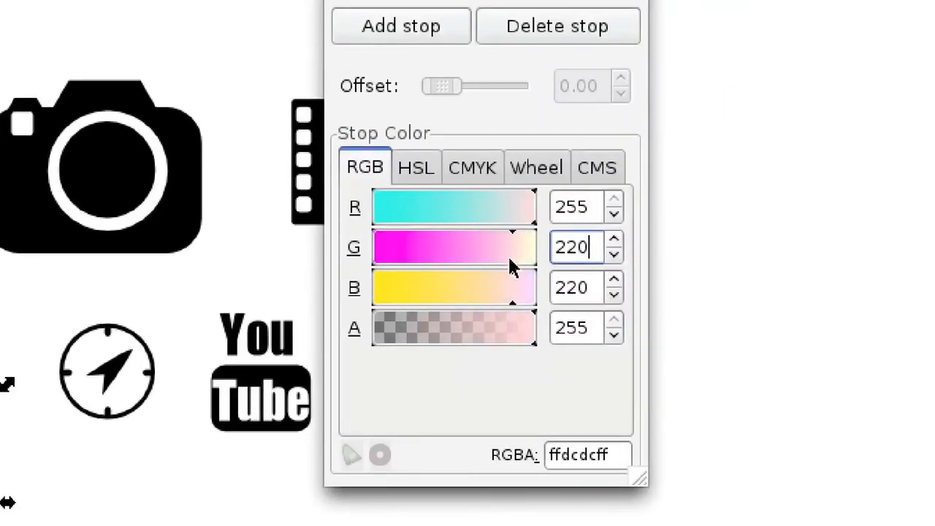
left_click_drag(510, 261, 537, 262)
left_click_drag(512, 300, 533, 301)
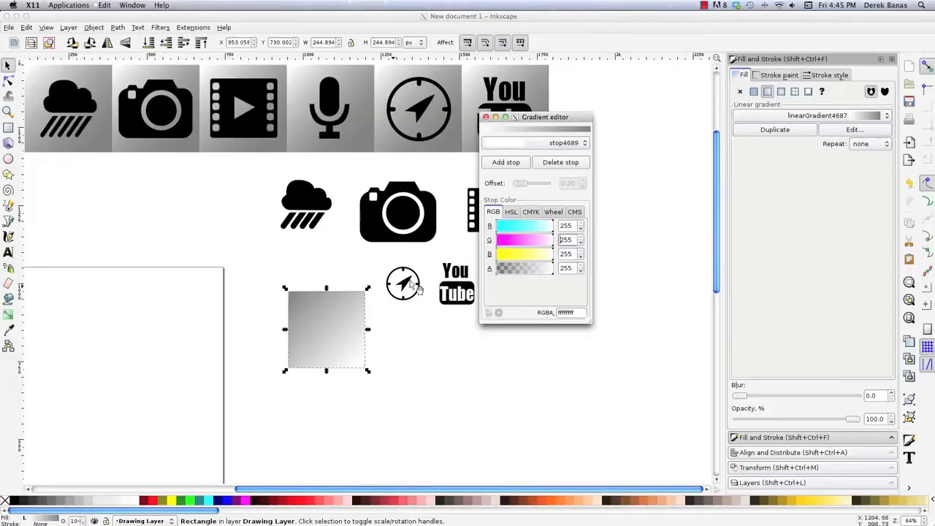
left_click(479, 111)
left_click_drag(498, 118, 578, 196)
left_click(566, 193)
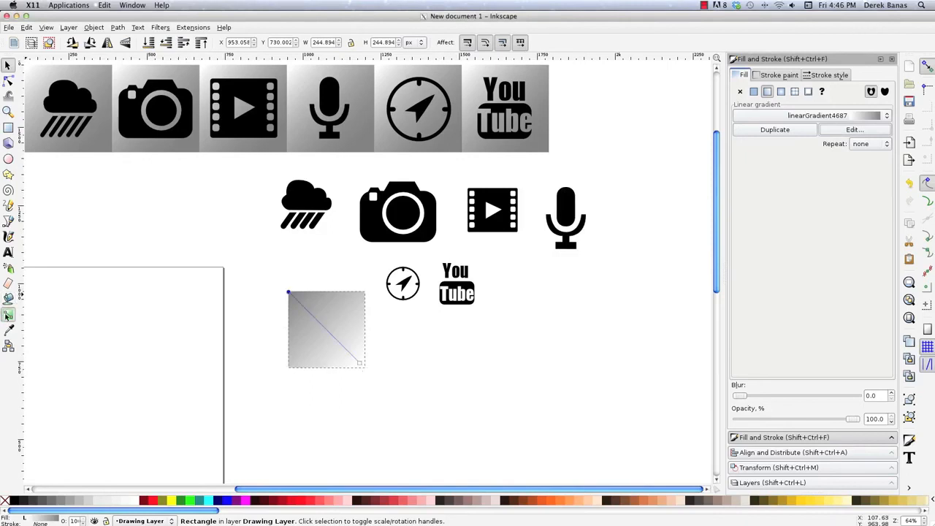
- Reverse the square's gradient handles so it runs from white at the upper-left corner to grey at the lower-right, and deselect the square
left_click(7, 316)
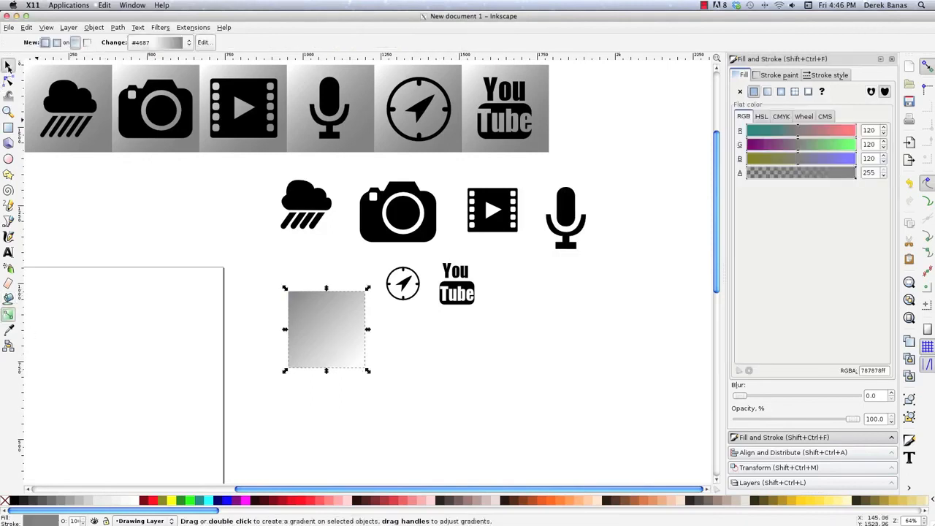
key("s")
key("g")
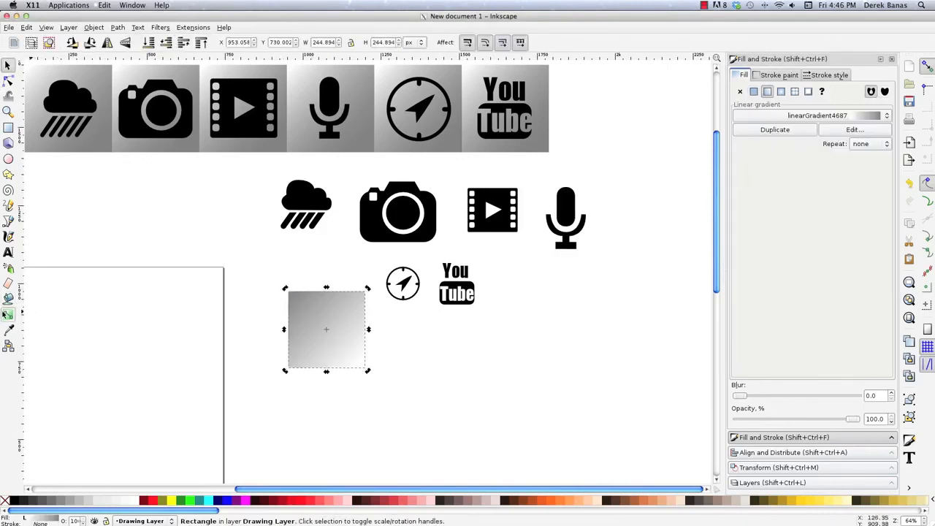
left_click_drag(211, 168, 278, 304)
left_click_drag(389, 346, 213, 170)
left_click_drag(278, 305, 395, 359)
left_click(8, 66)
key("Escape")
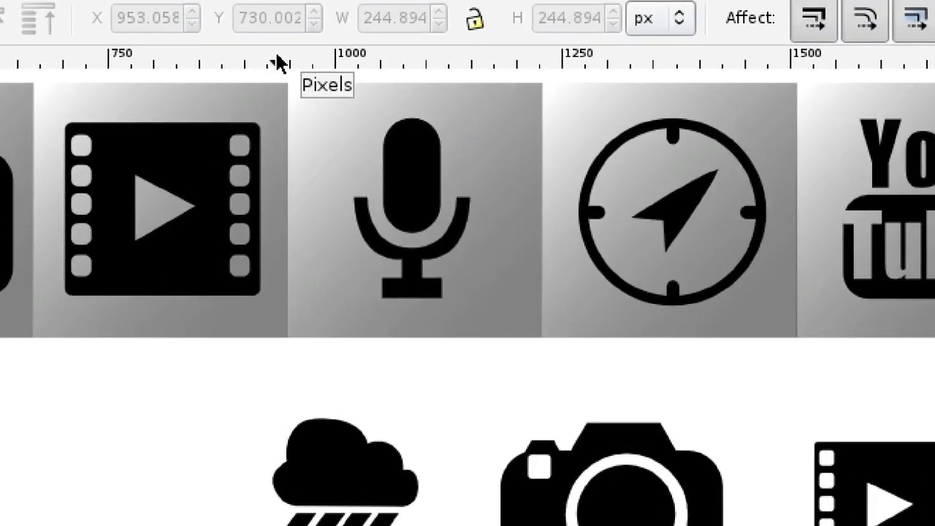
- Place a horizontal guide between the sample row and the rain cloud icon, and remove it again
left_click_drag(276, 56, 272, 362)
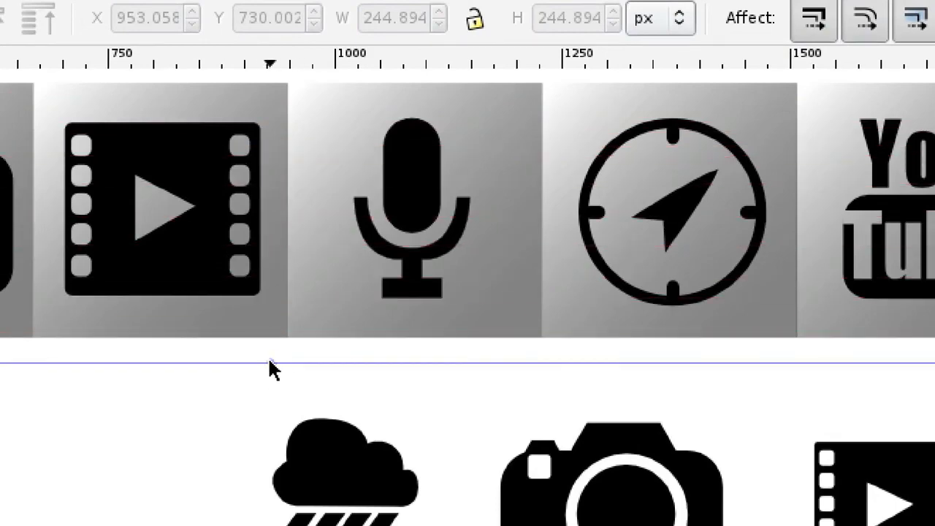
left_click_drag(270, 362, 270, 62)
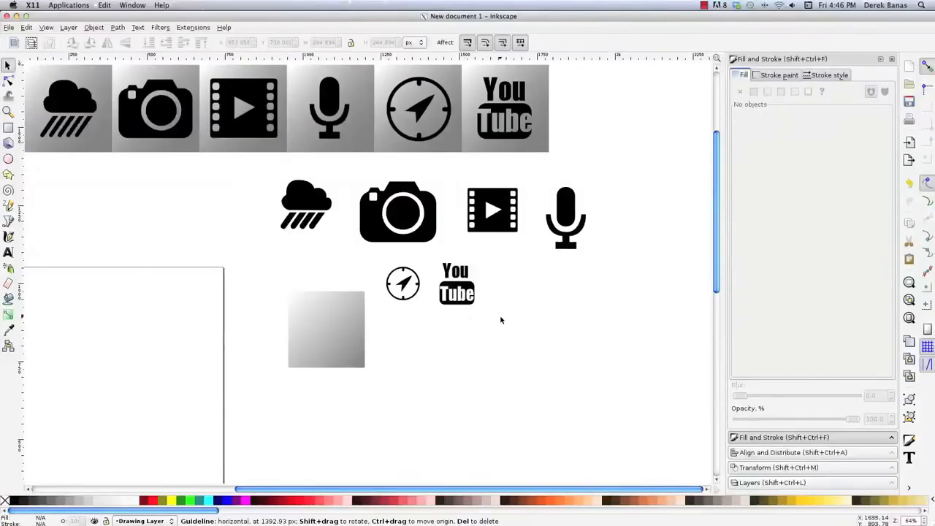